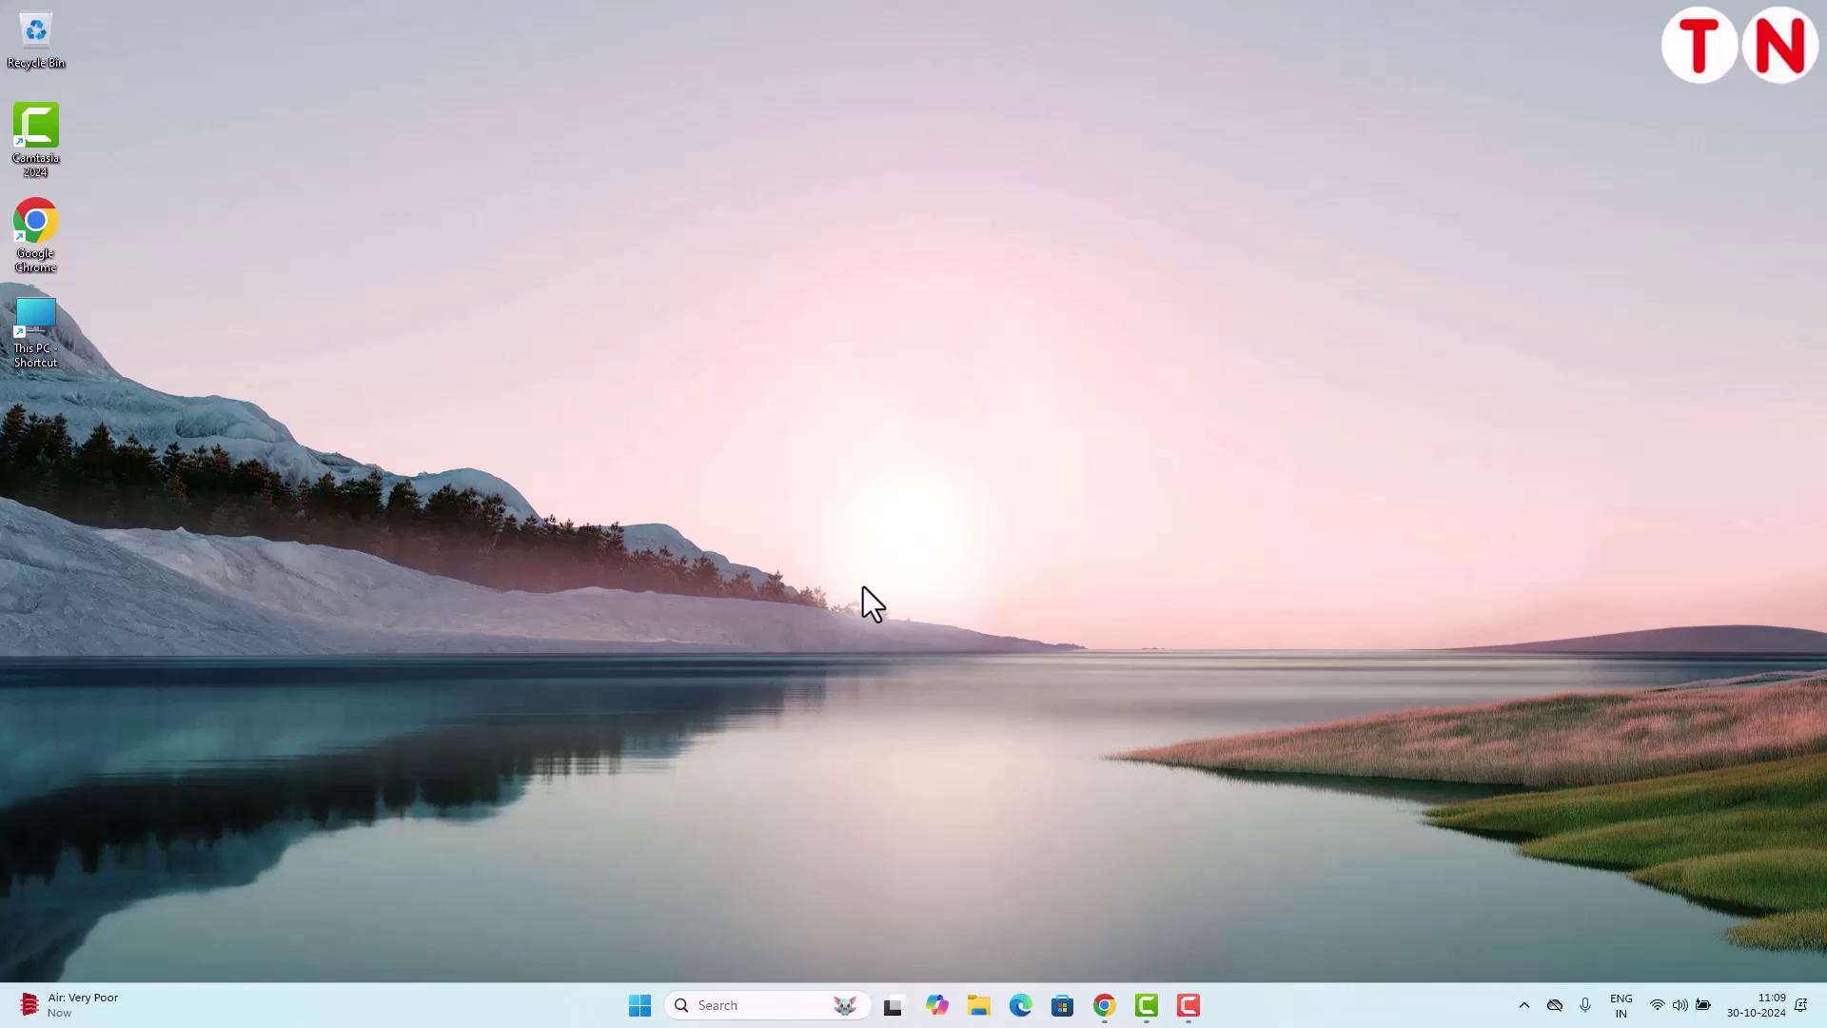
Check the list of installed programs in Control Panel's Programs and Features and close the window
key("alt+shift")
left_click(714, 1001)
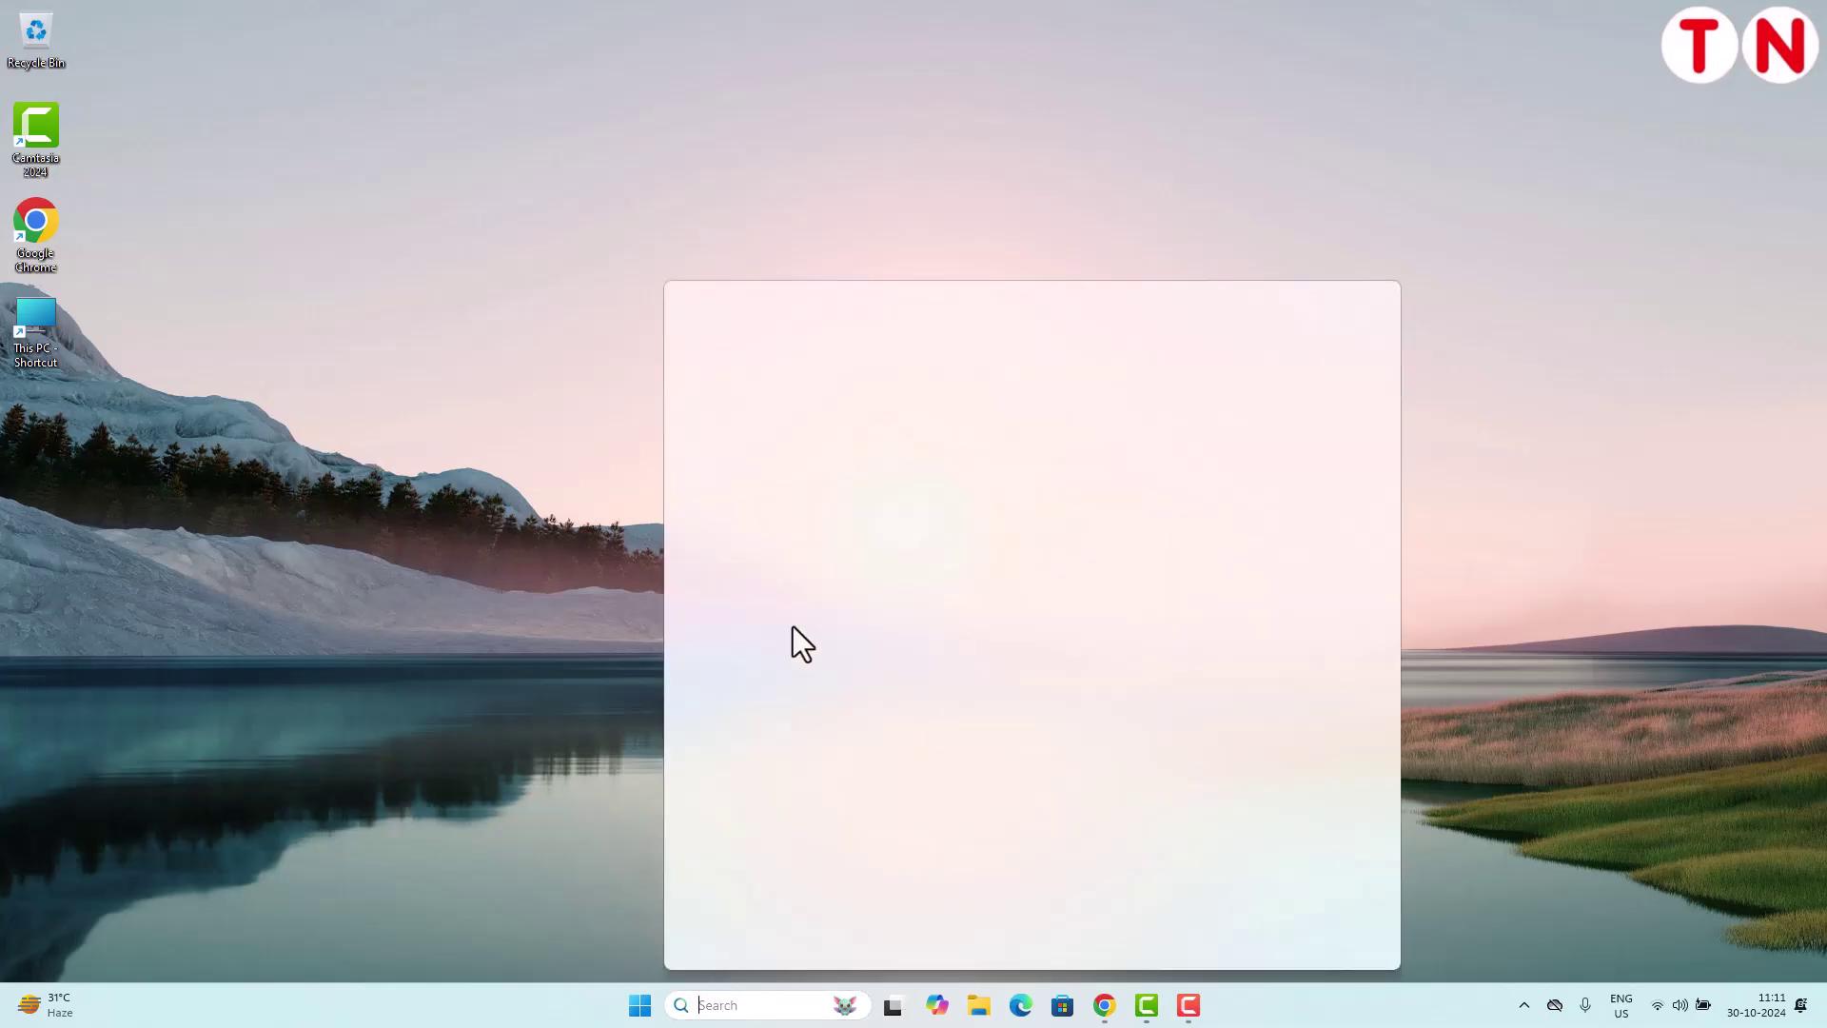
left_click(799, 360)
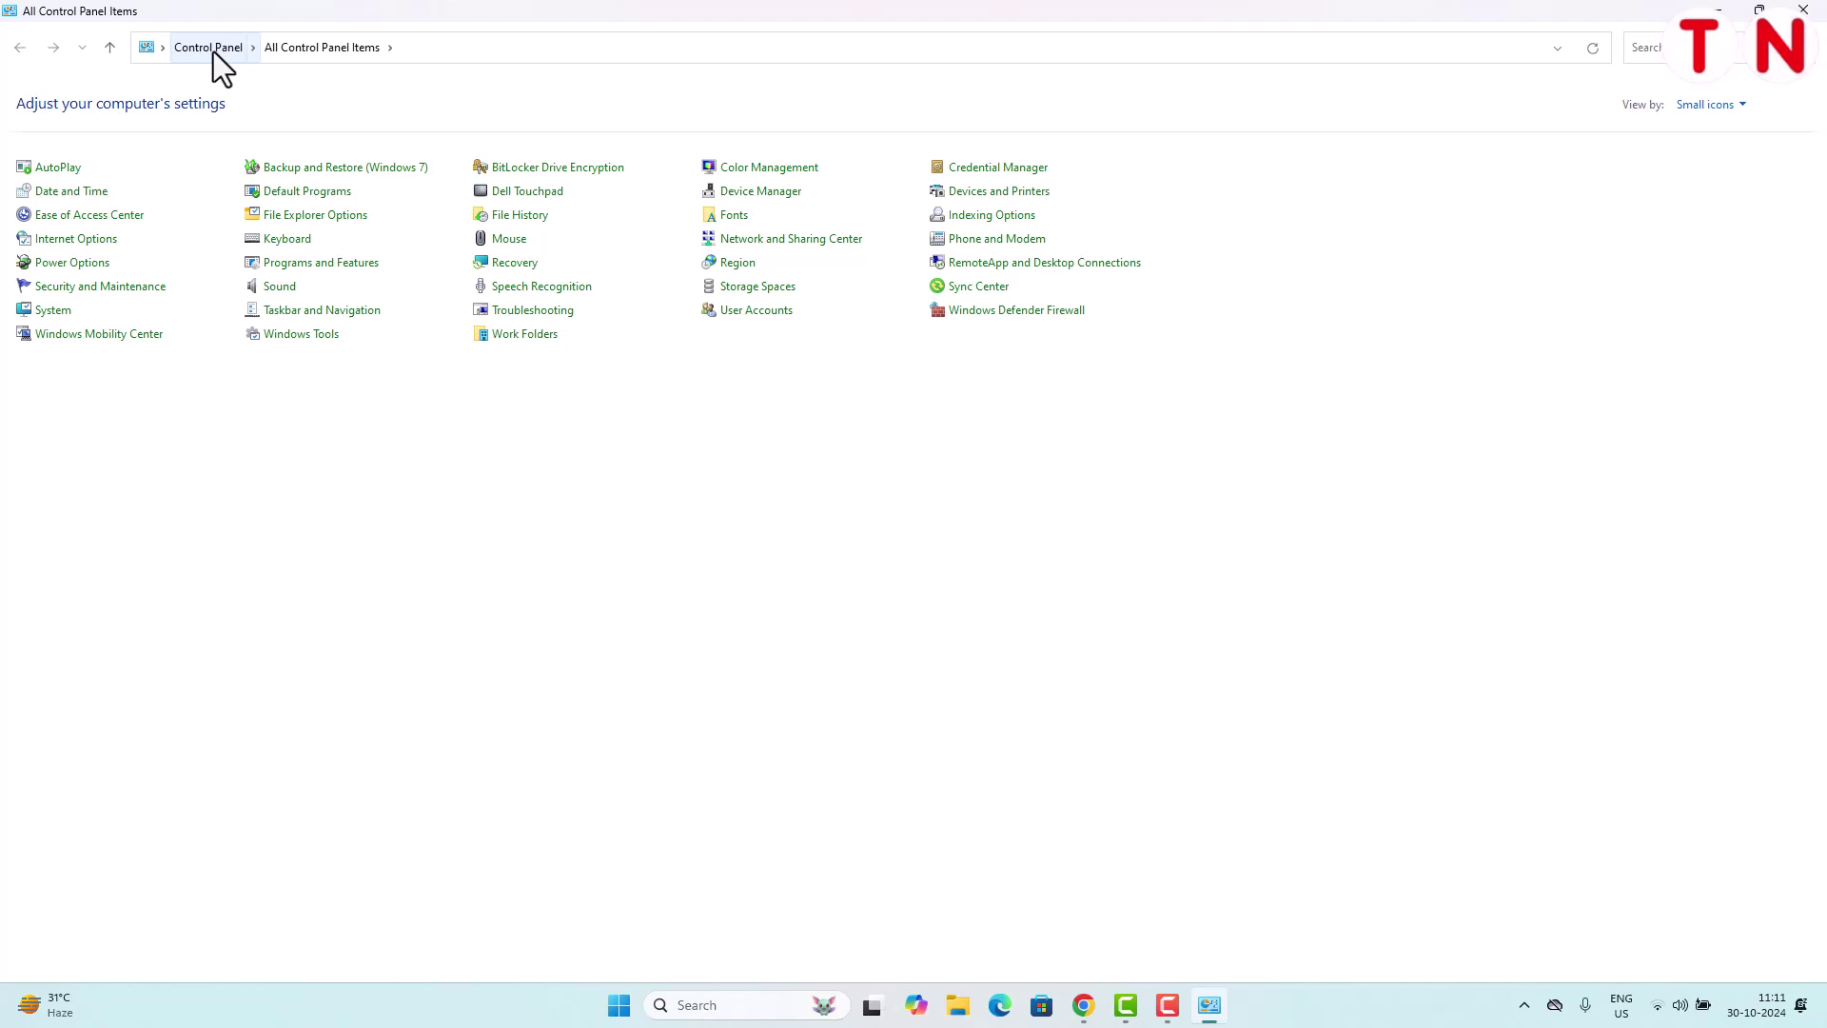
left_click(362, 268)
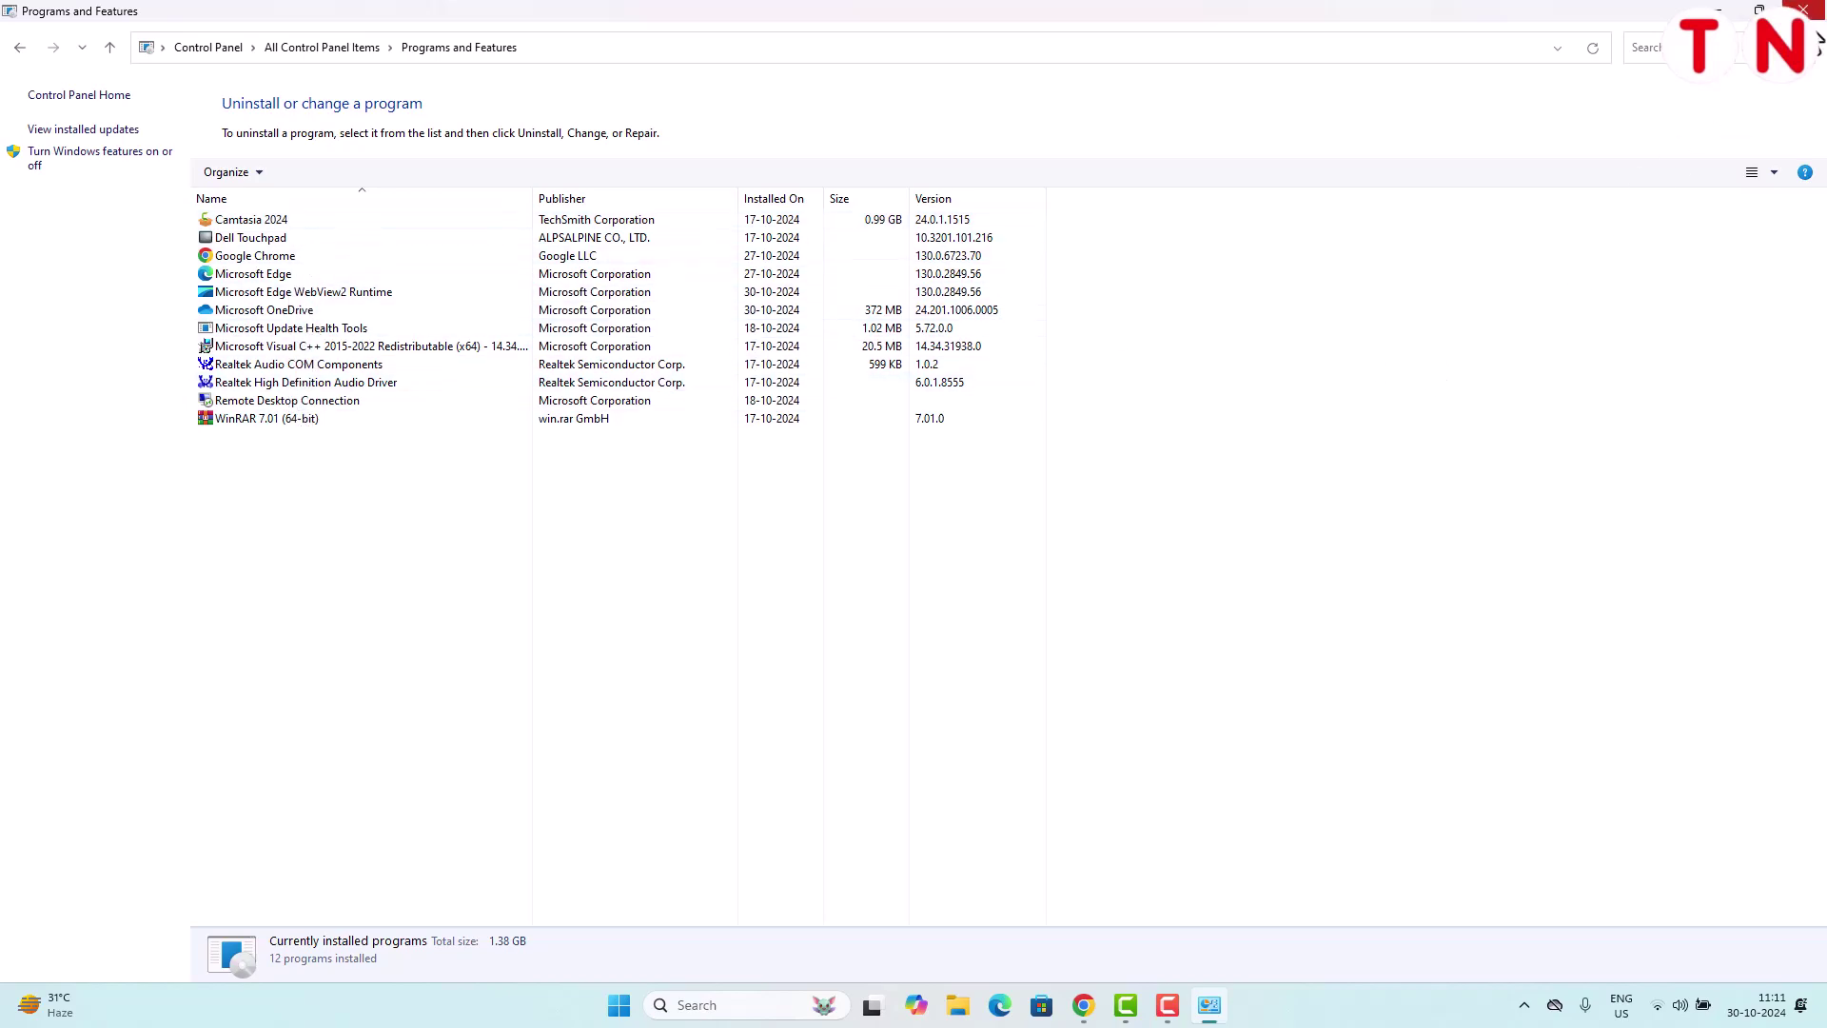
left_click(1803, 10)
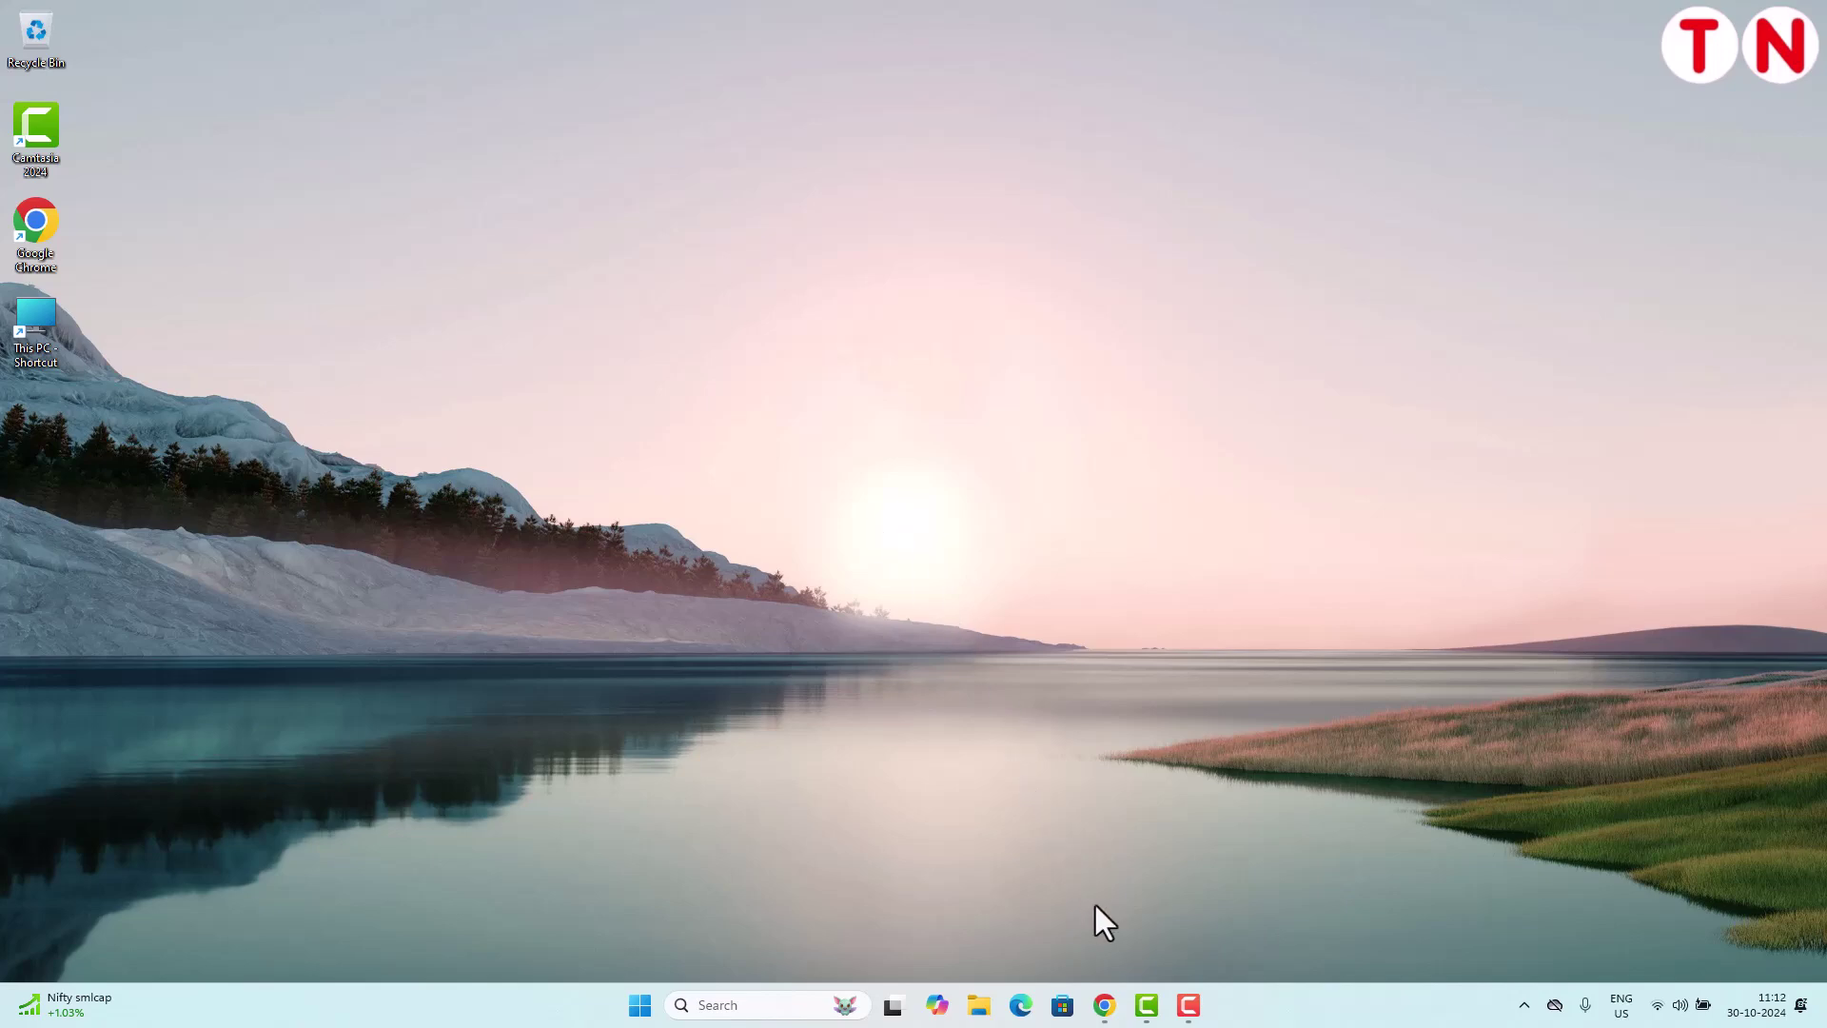
Search Google in Chrome for "office deployment tool" and download the English Office Deployment Tool from the Microsoft Download Center
left_click(1103, 1005)
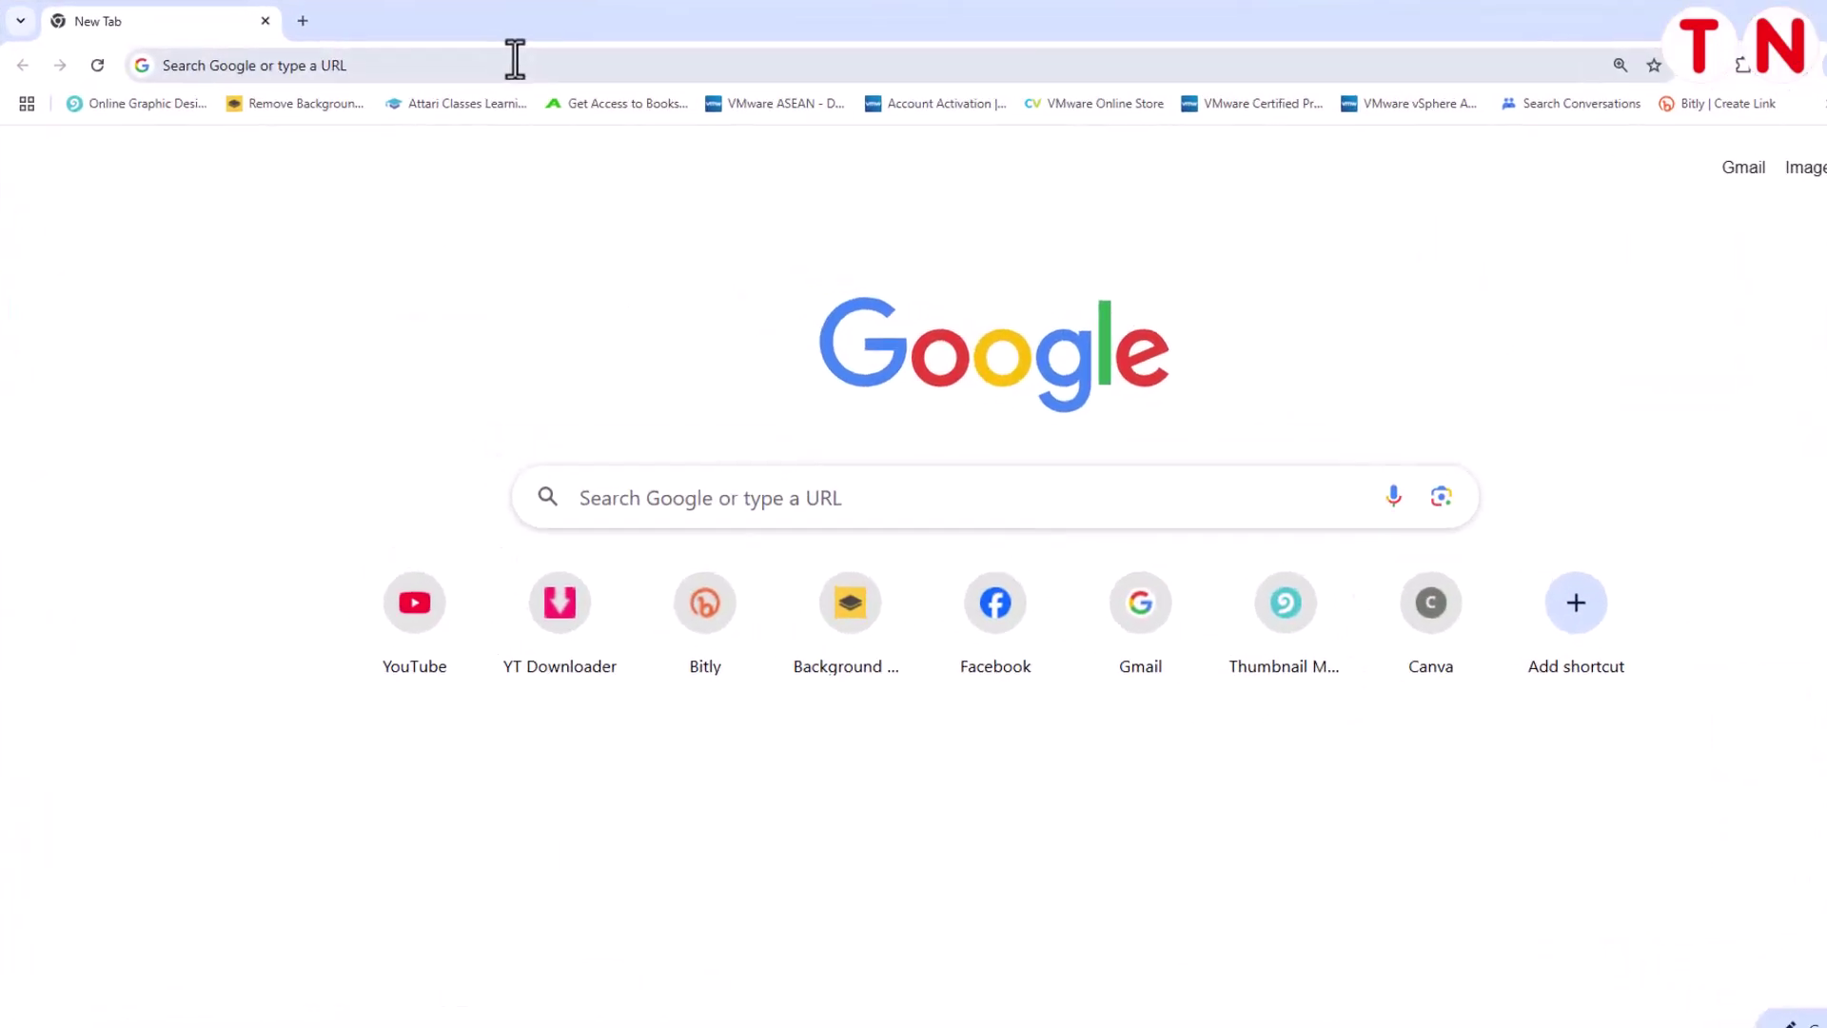
left_click(514, 61)
type("offi")
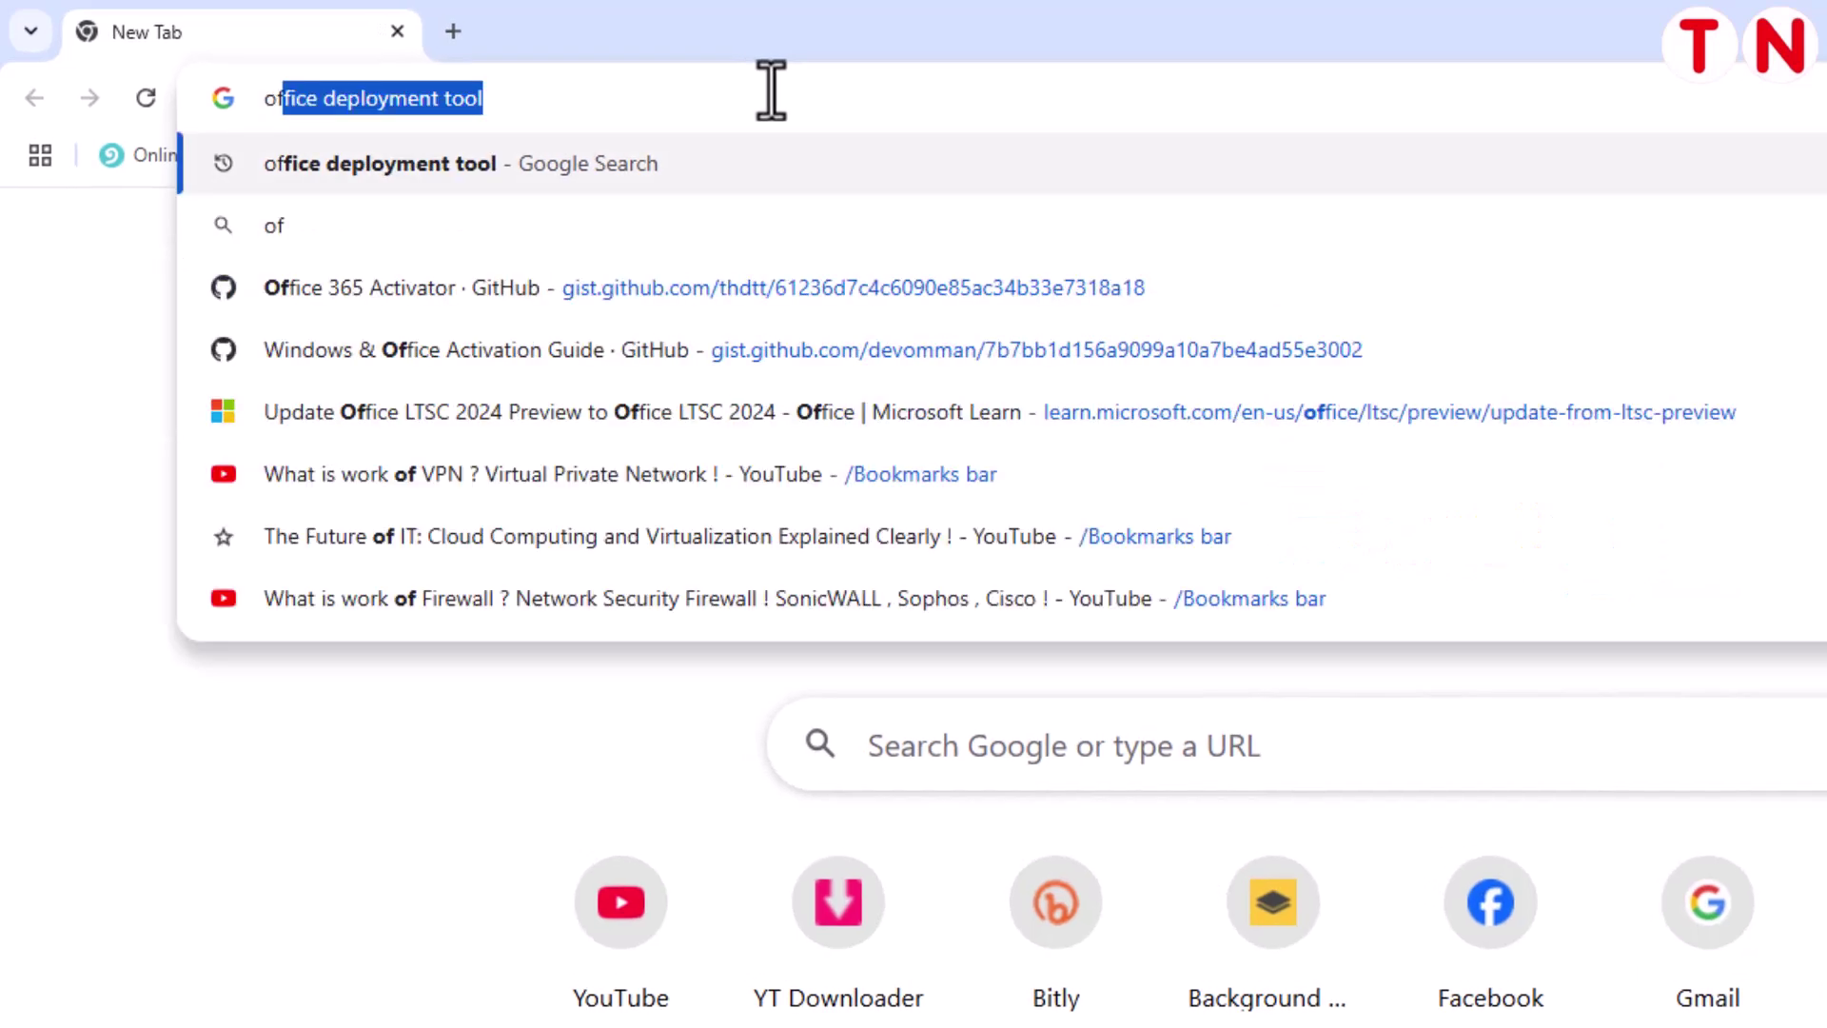
type("ce")
key("Right")
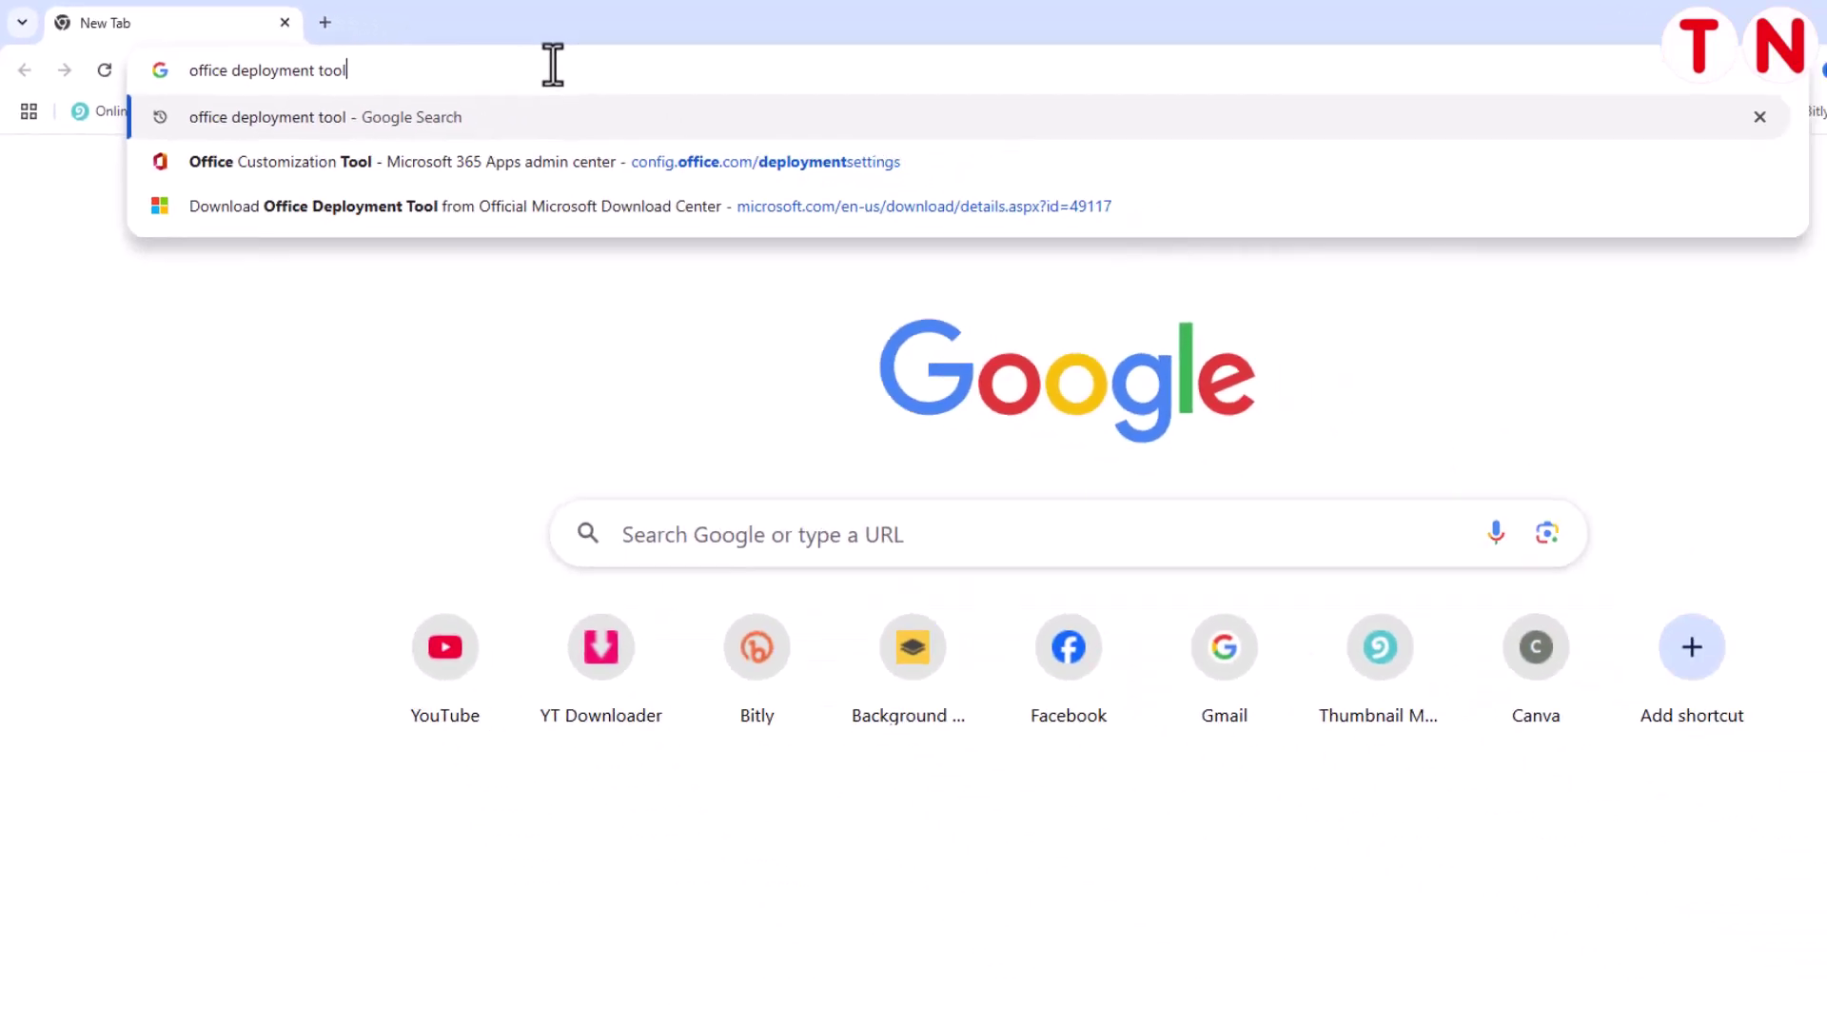
key("Return")
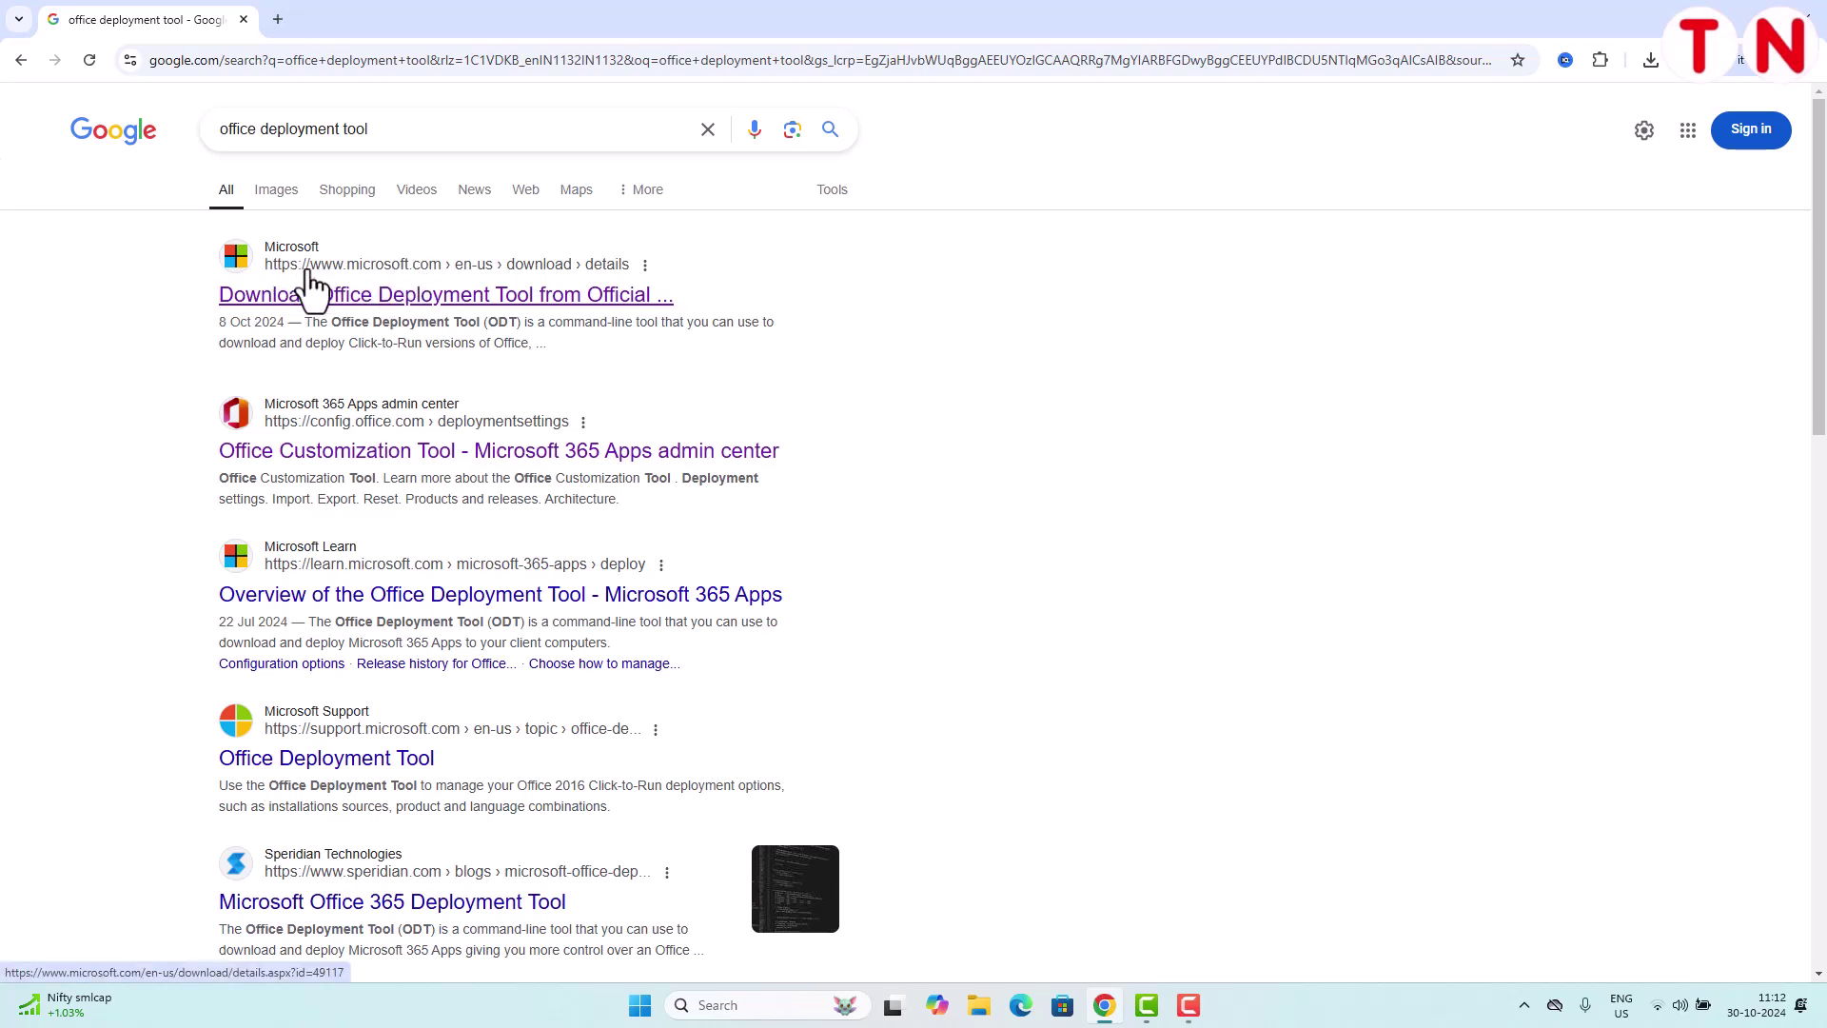
left_click(507, 296)
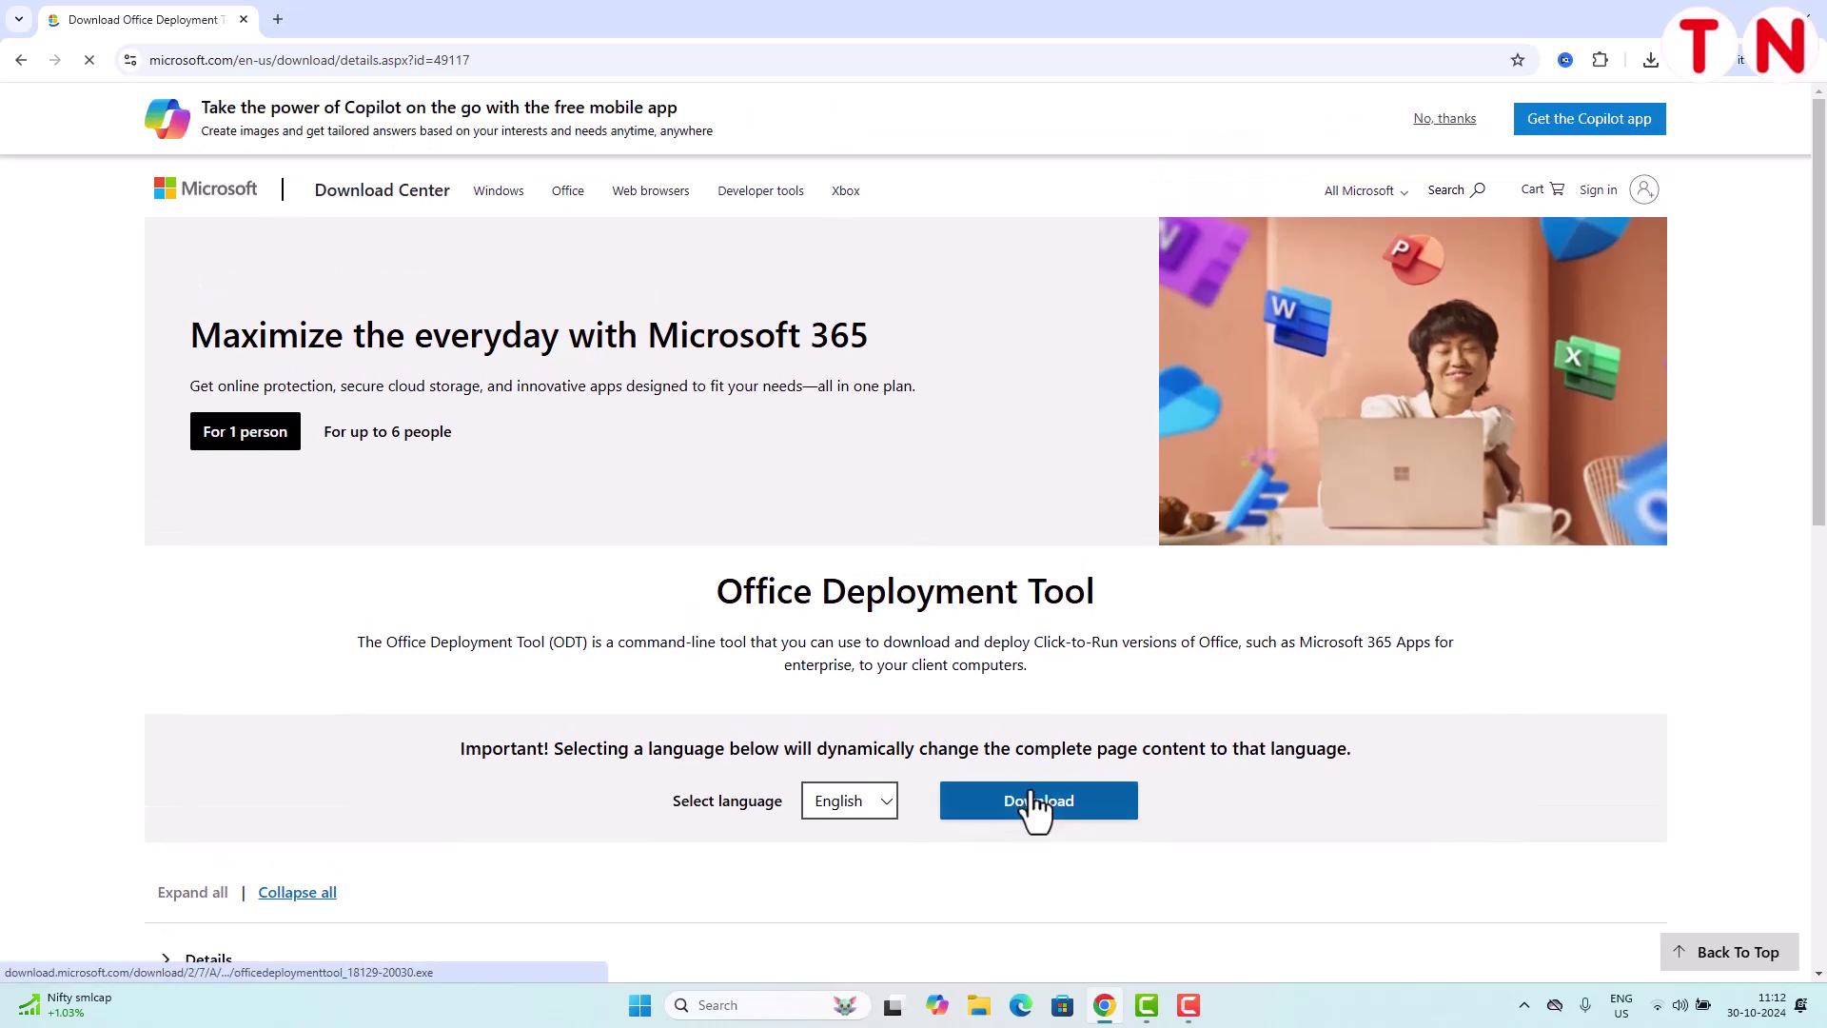
left_click(1031, 802)
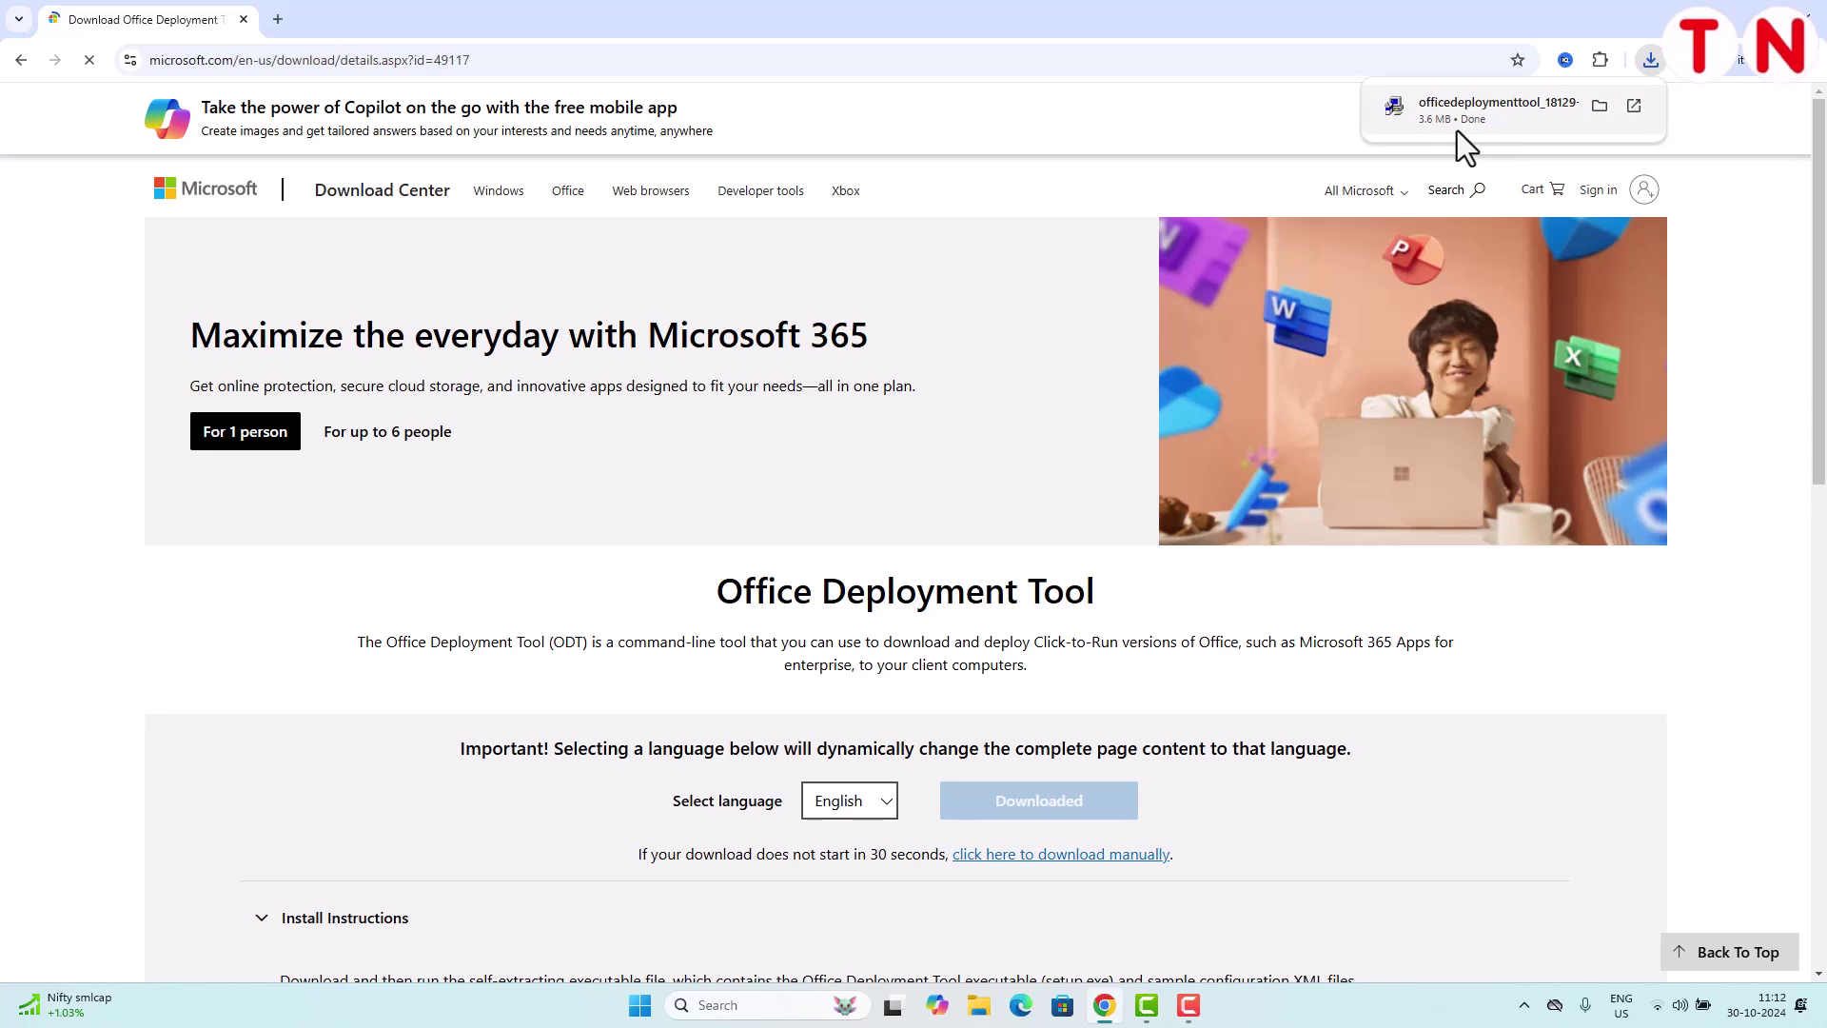
Search for "office customization tool" in a new browser tab and open the Office Customization Tool on config.office.com
left_click(285, 16)
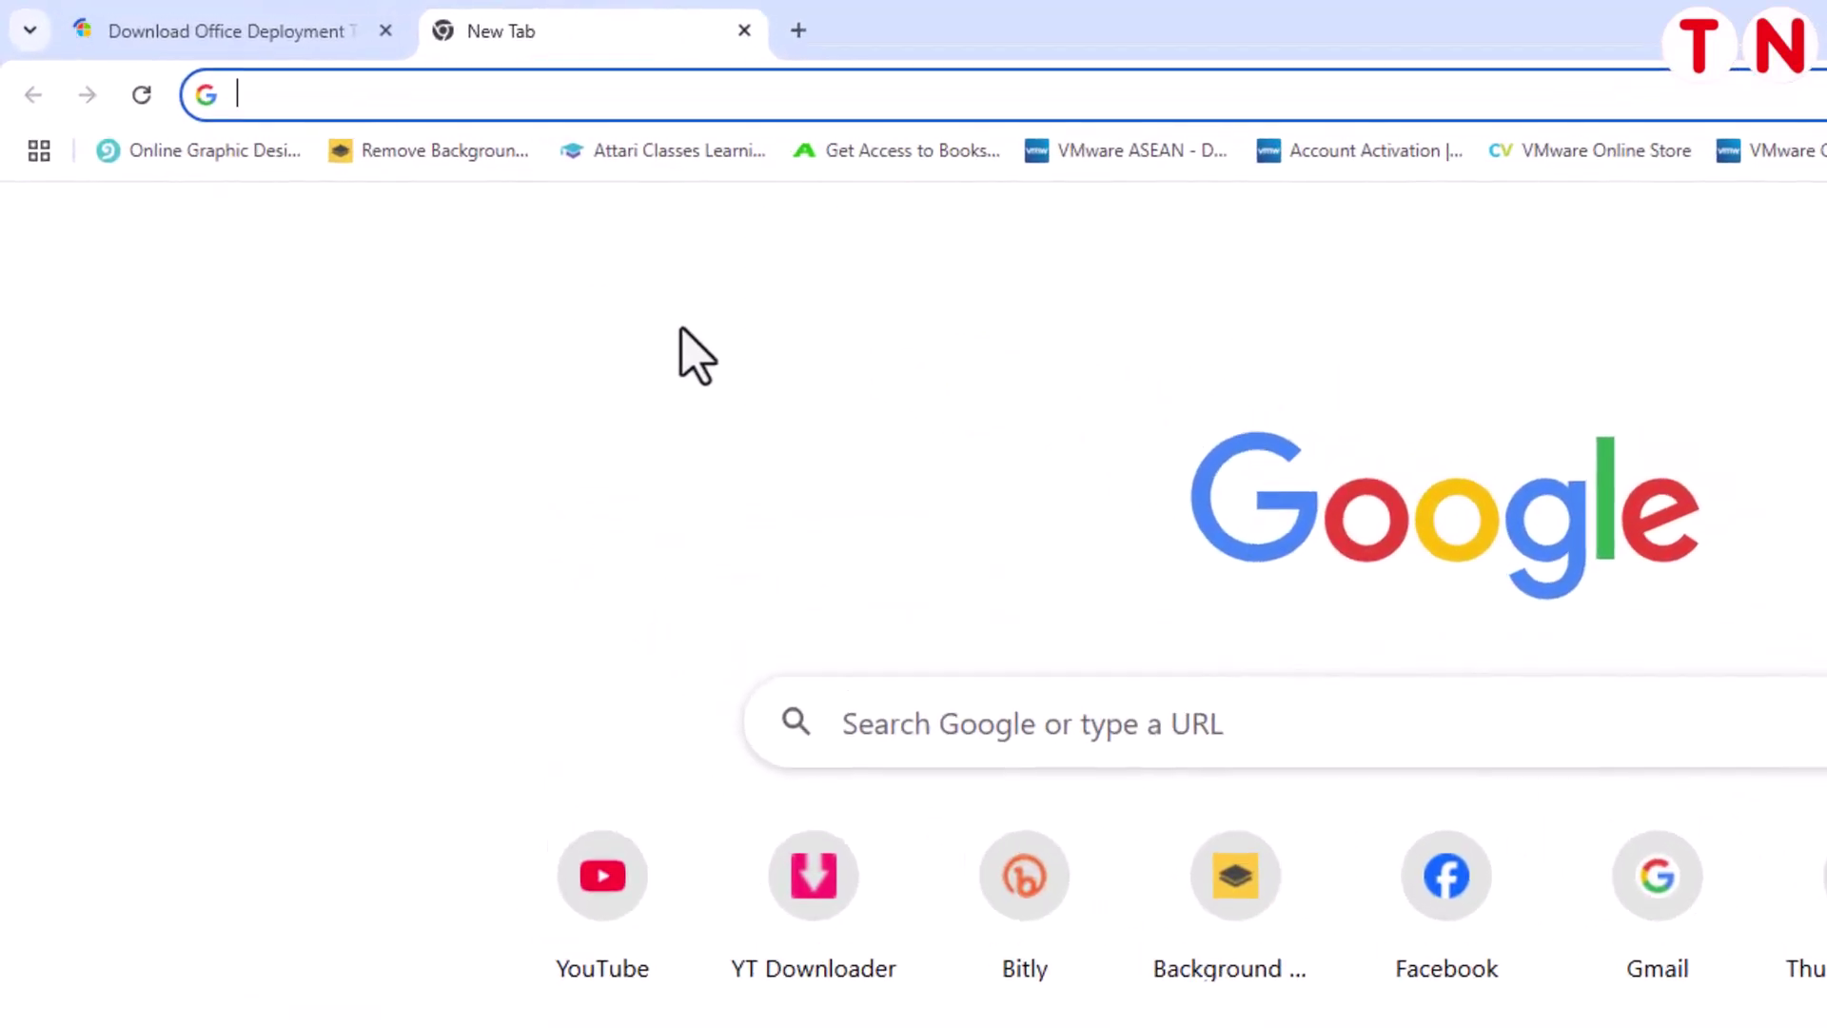
type("office ")
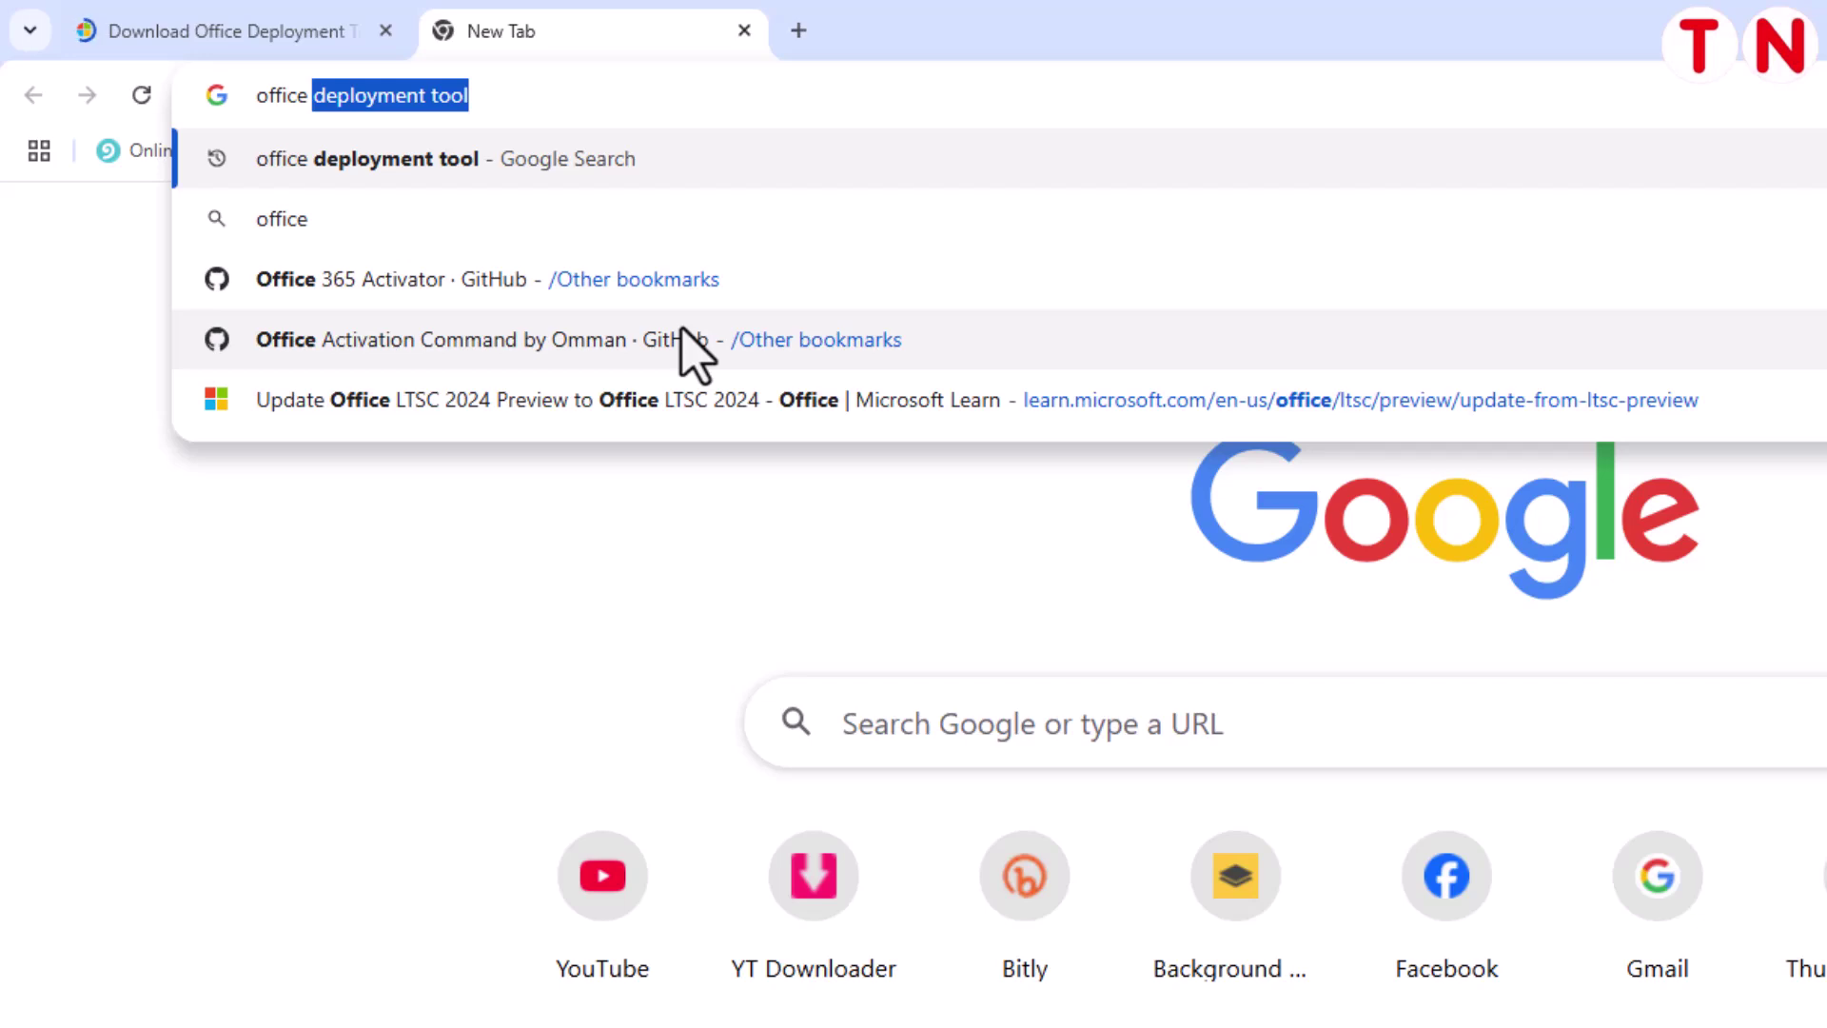
type("customization ")
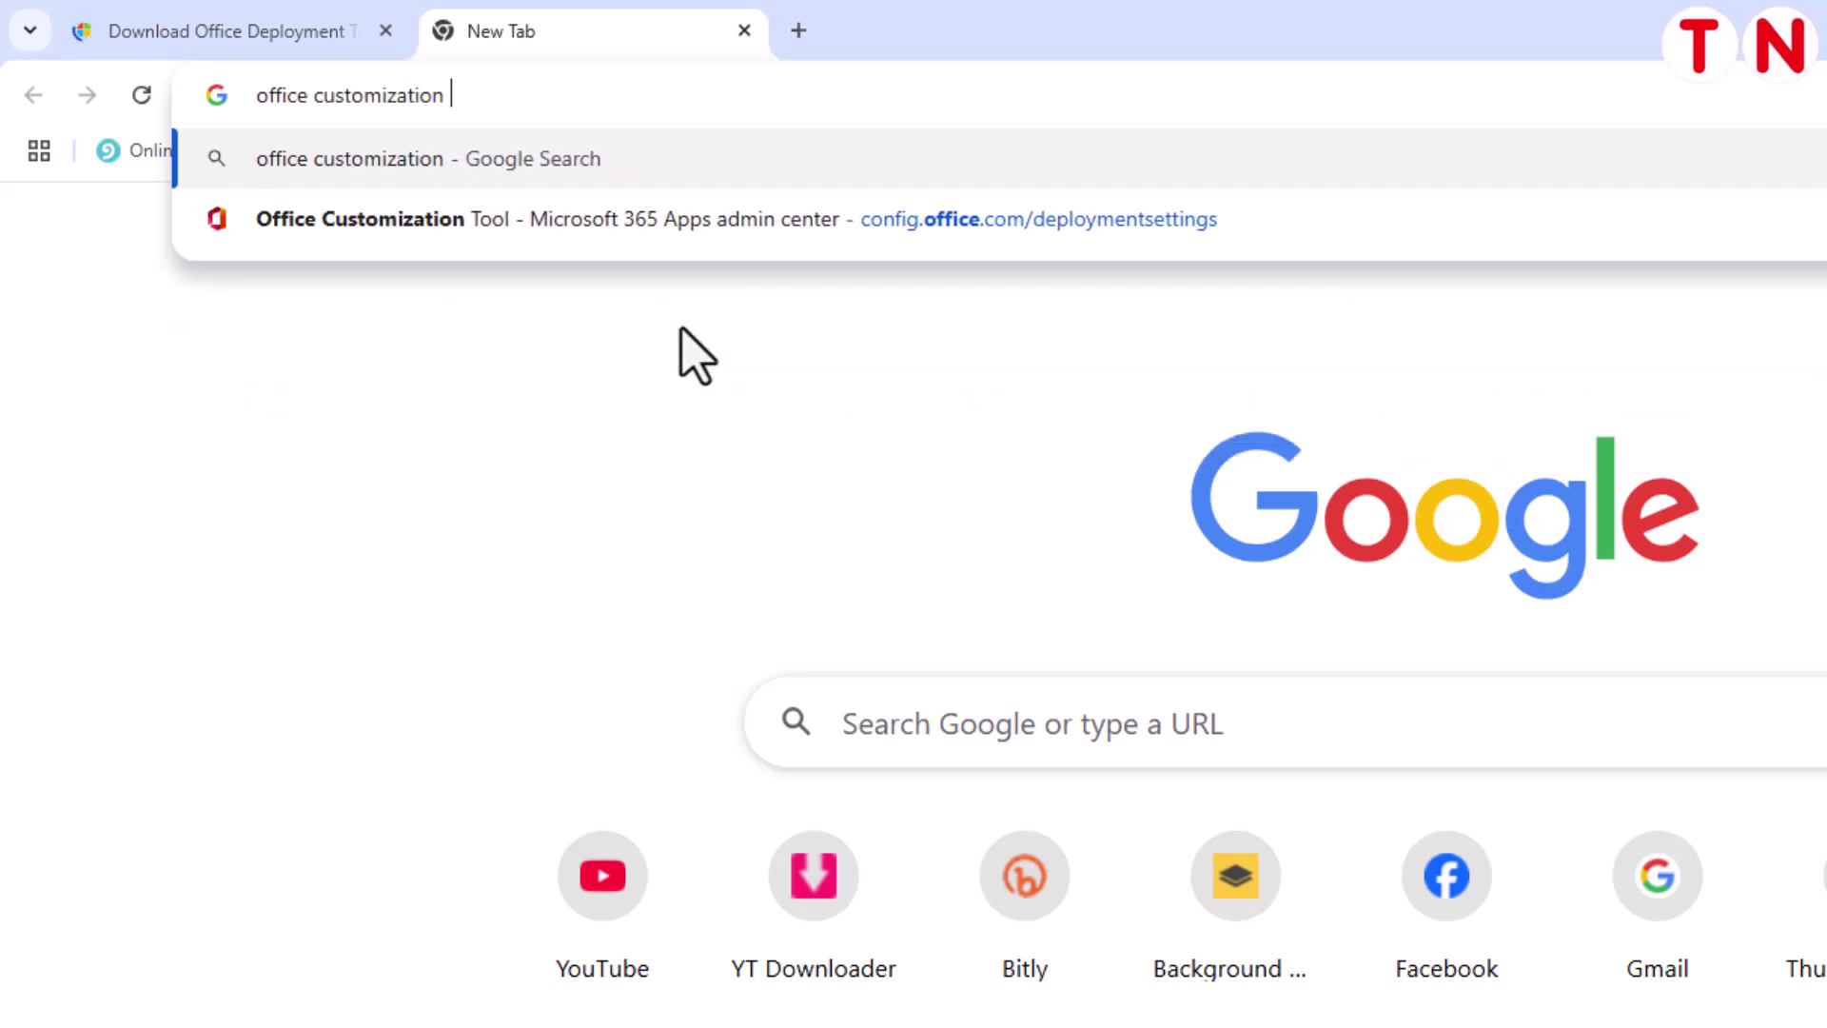
type("tool")
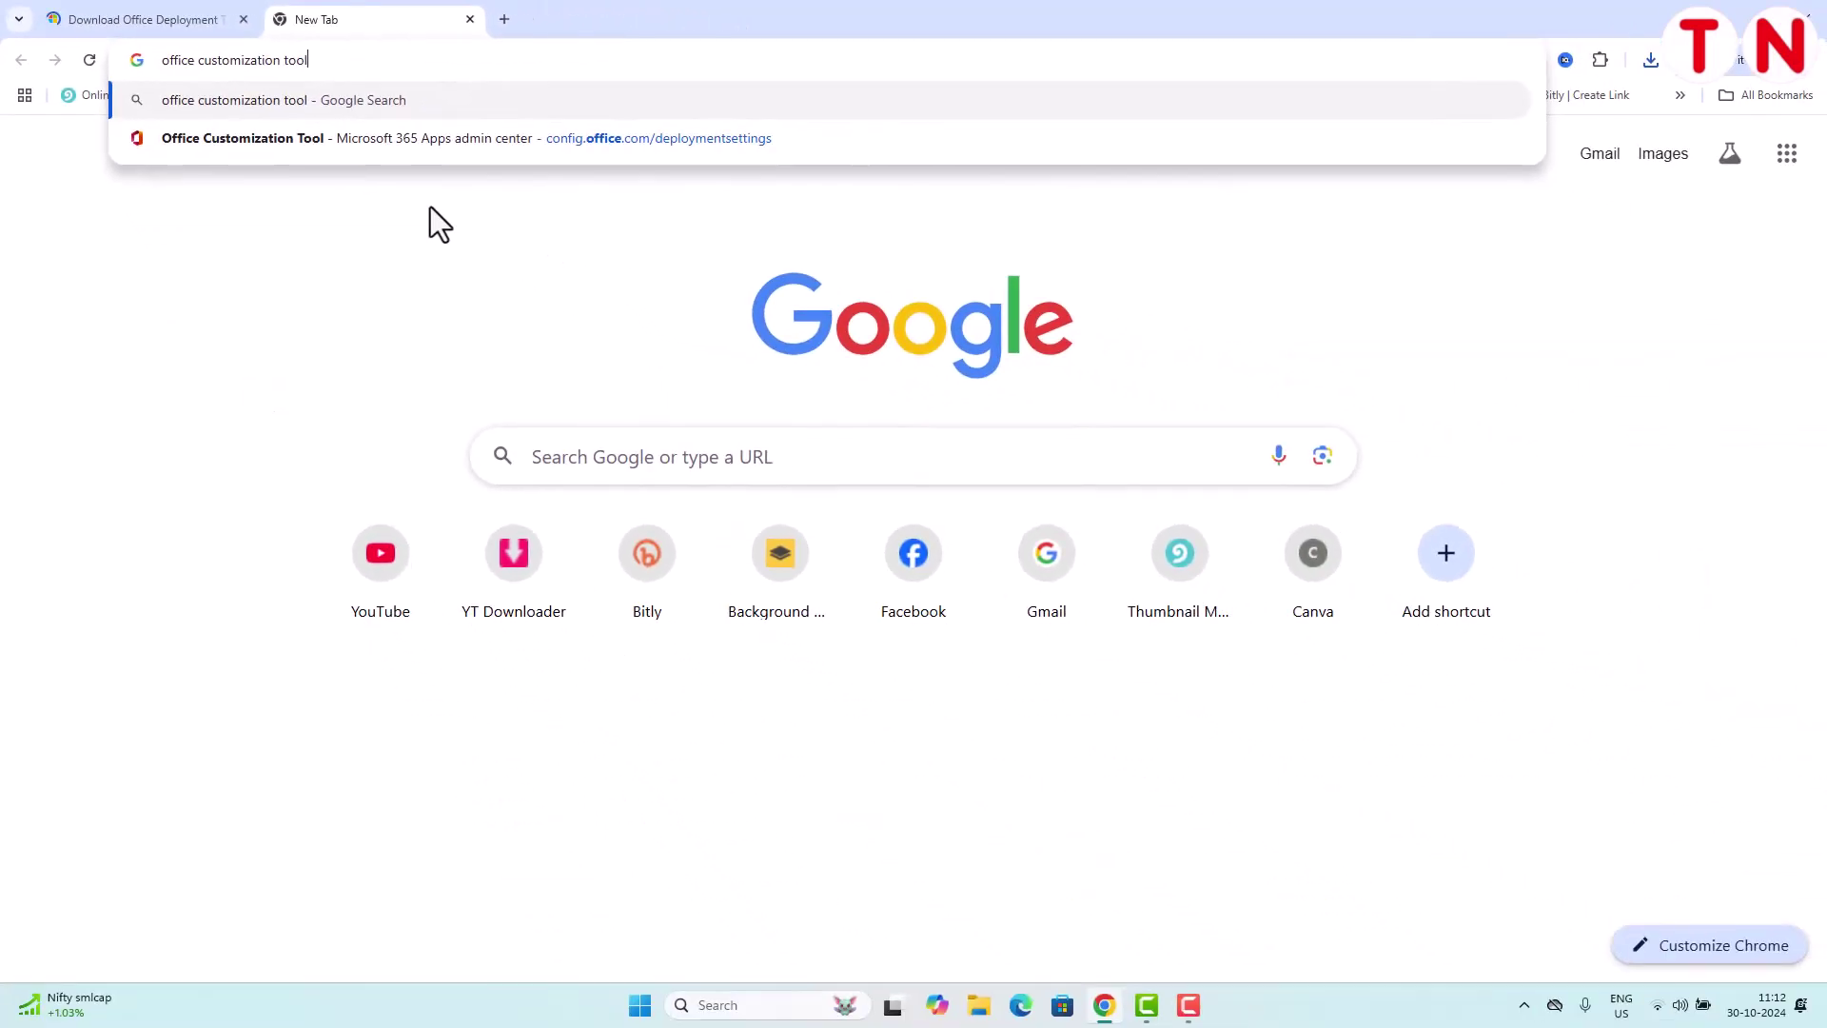
key("Return")
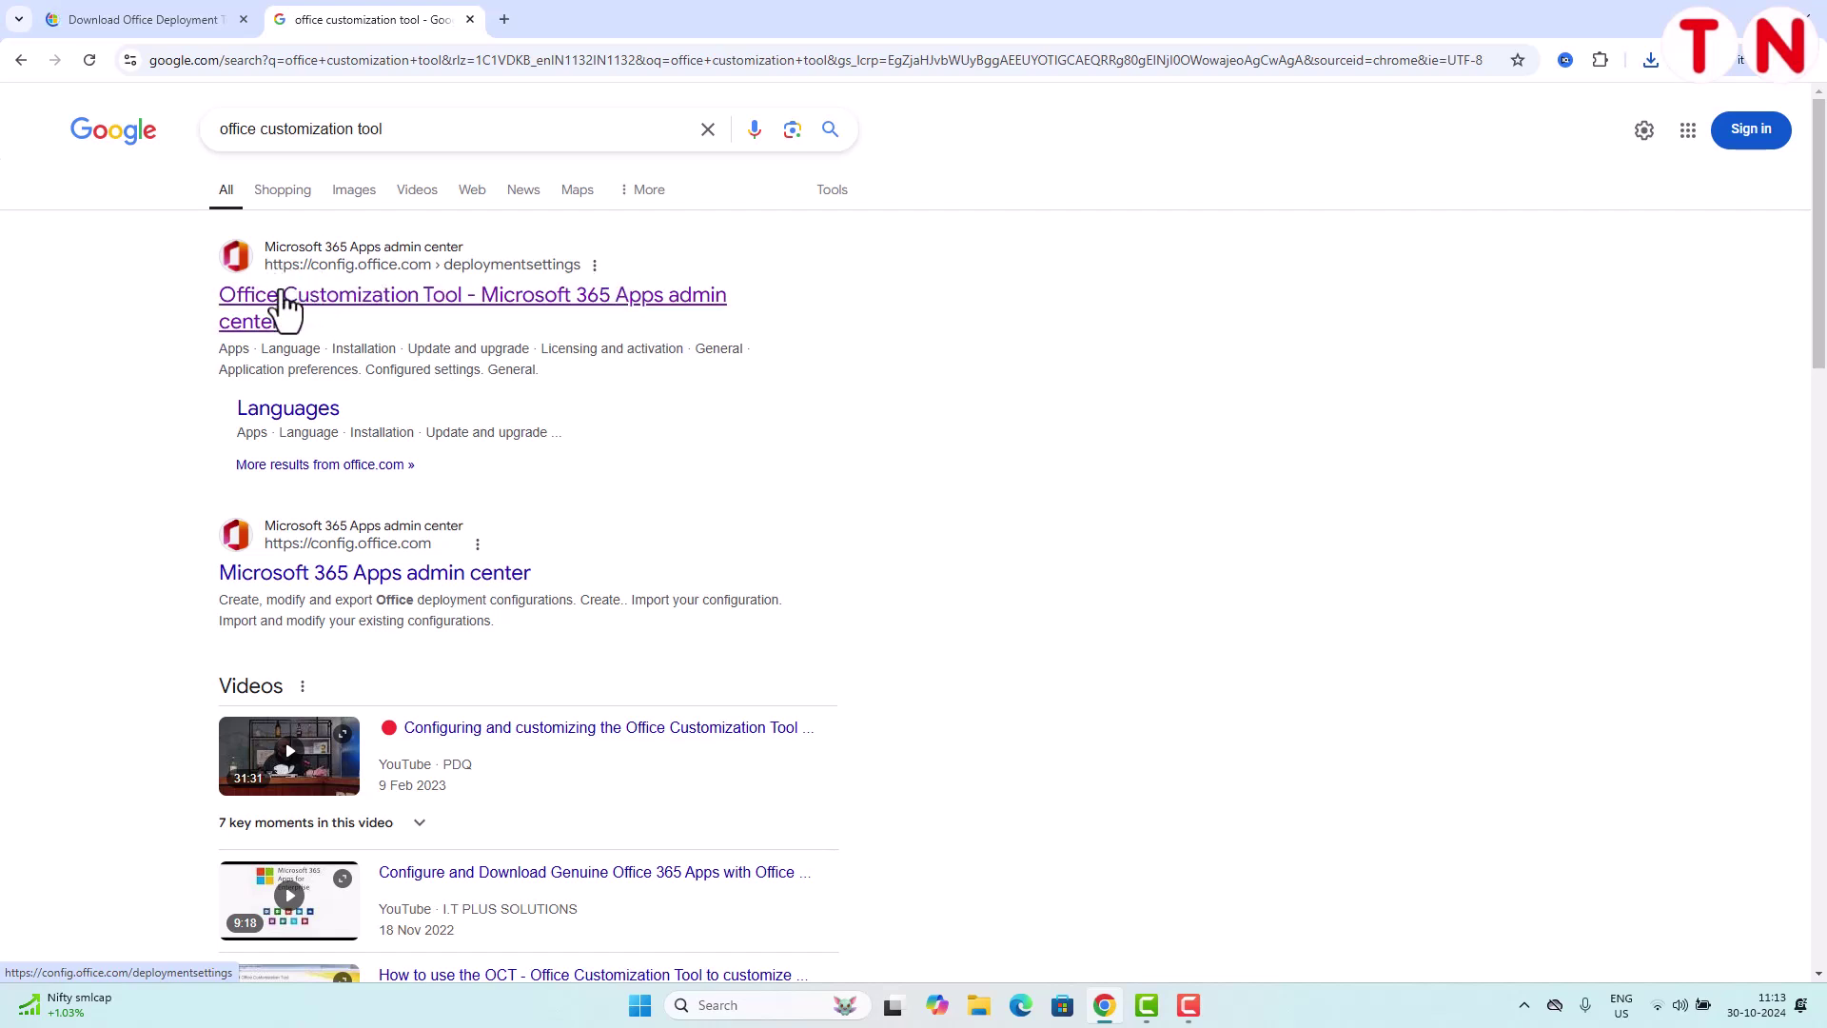
left_click(473, 312)
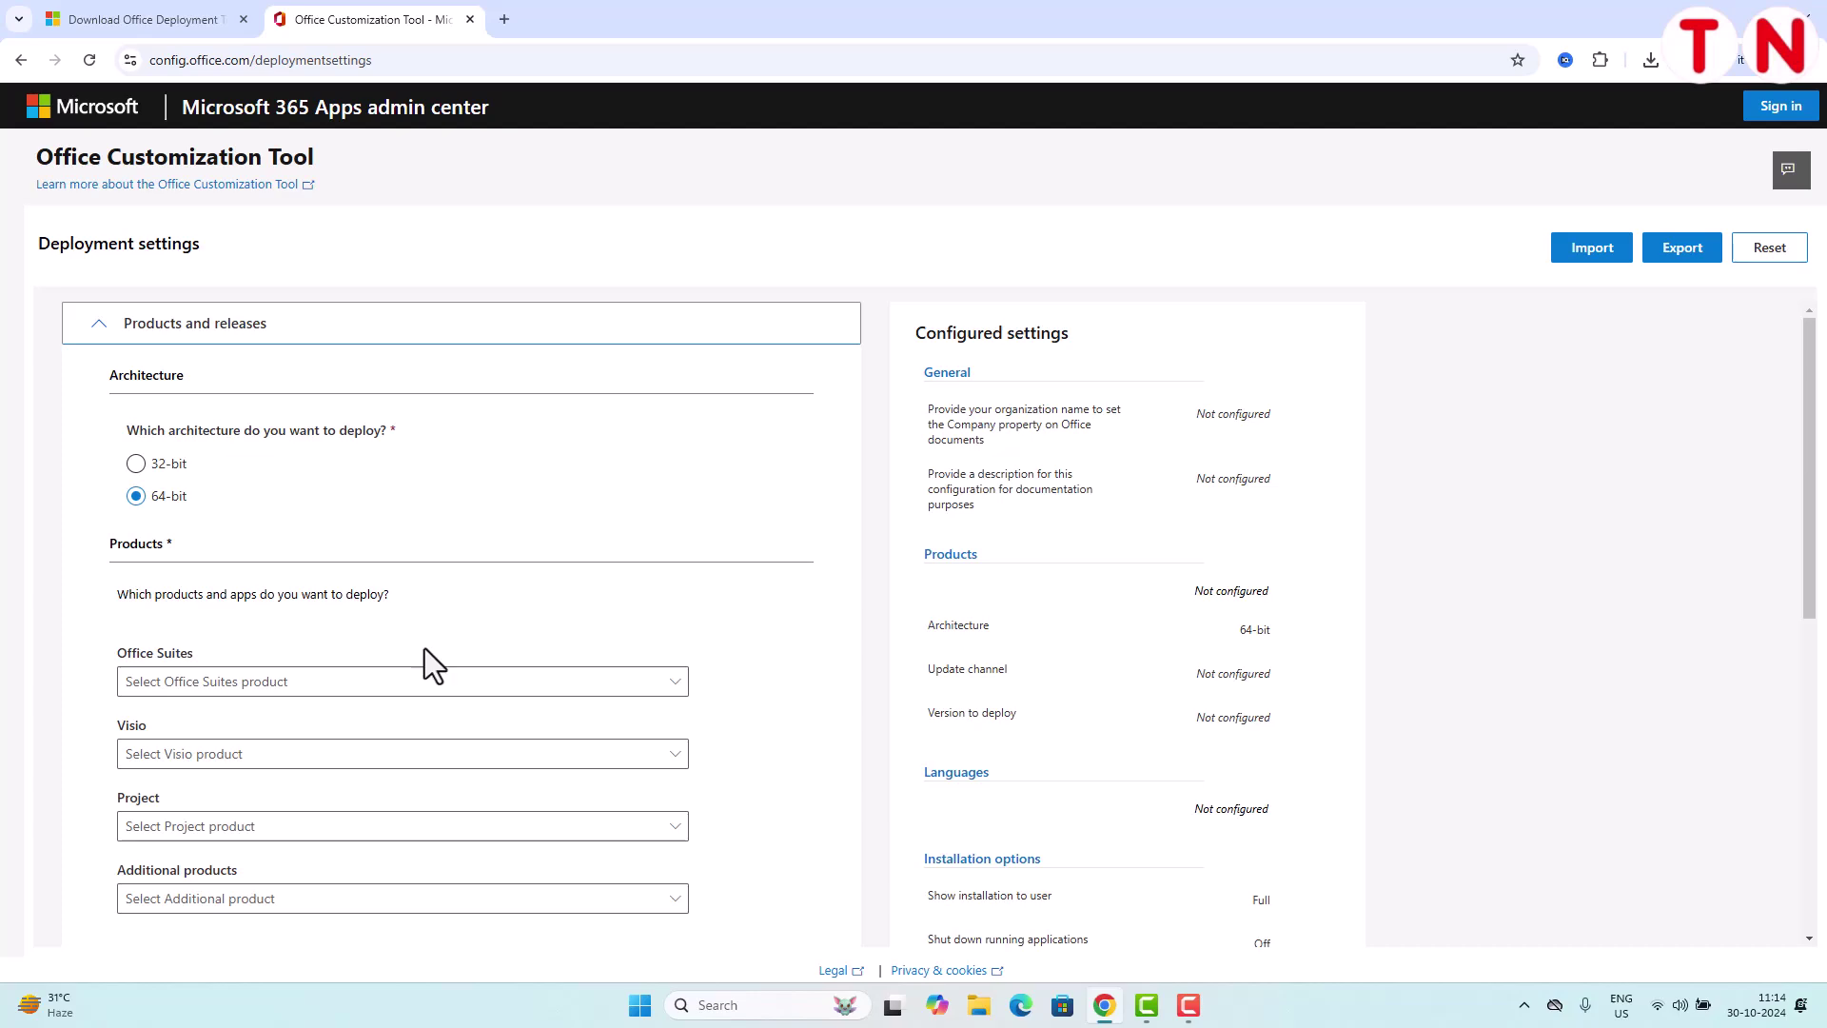
Check the PC's system type in the Windows Settings device specifications and close Settings
left_click(639, 1005)
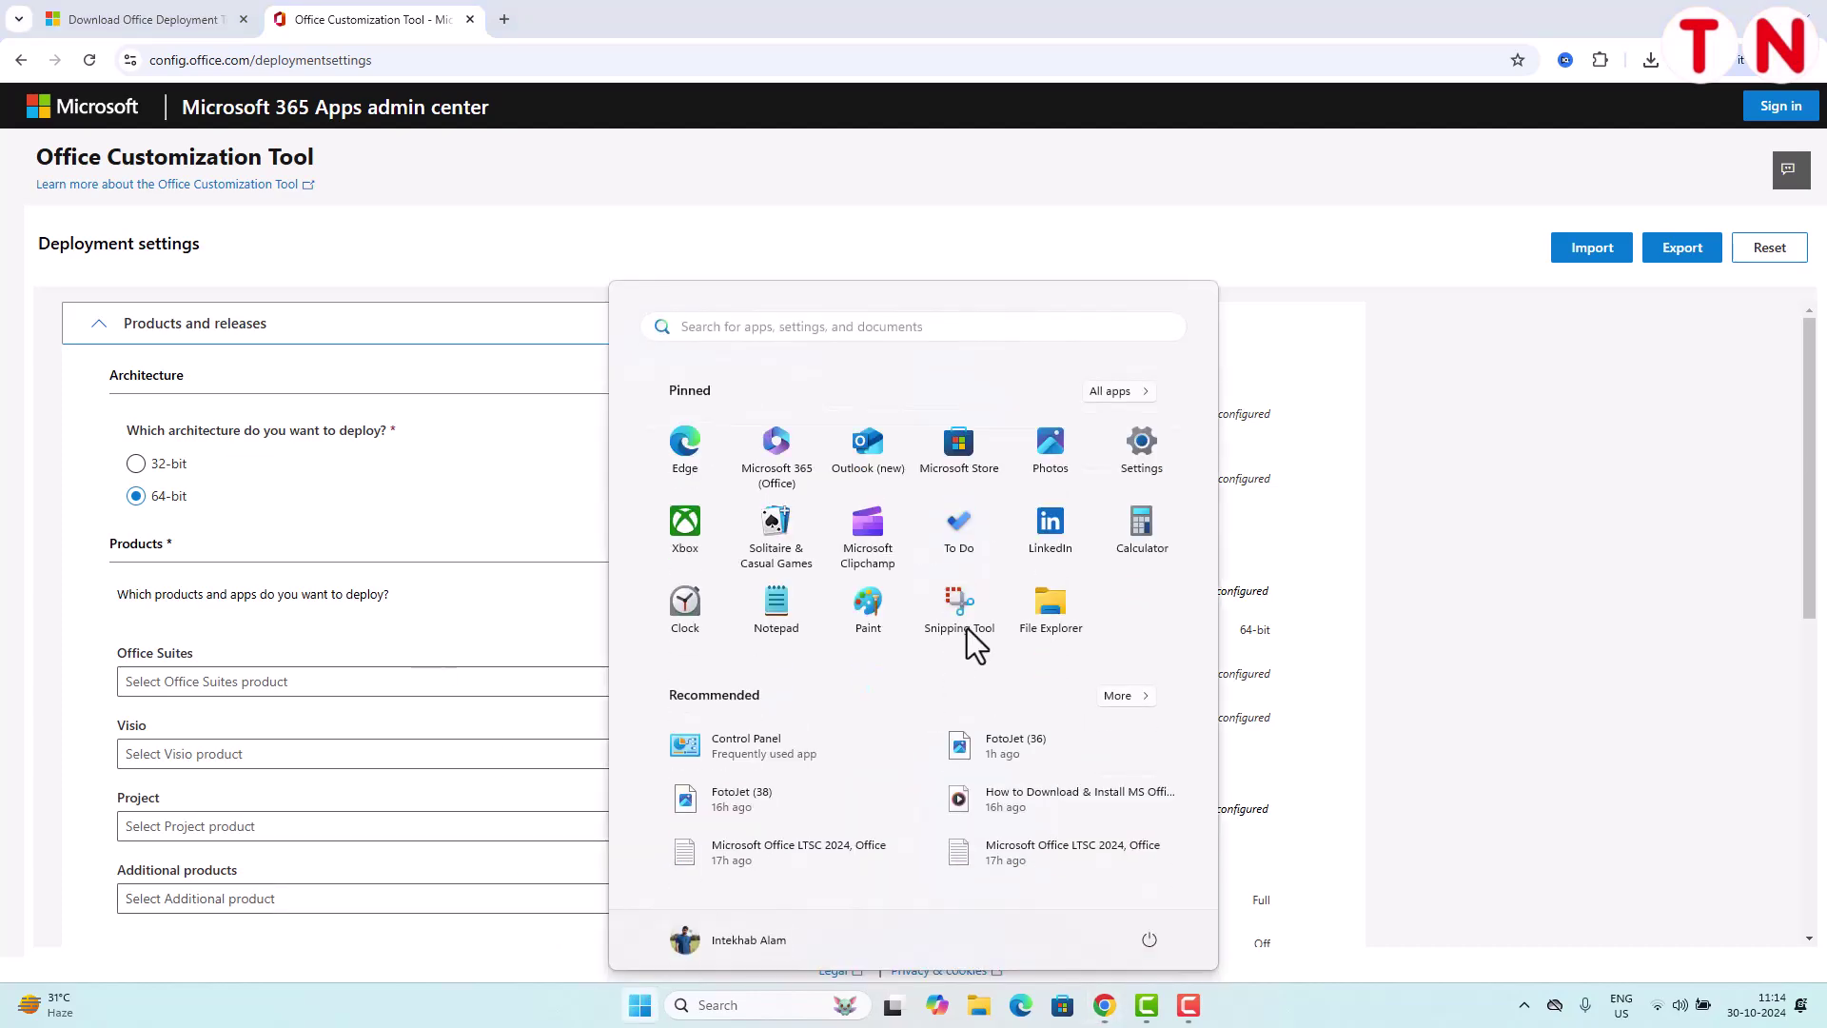
left_click(1159, 454)
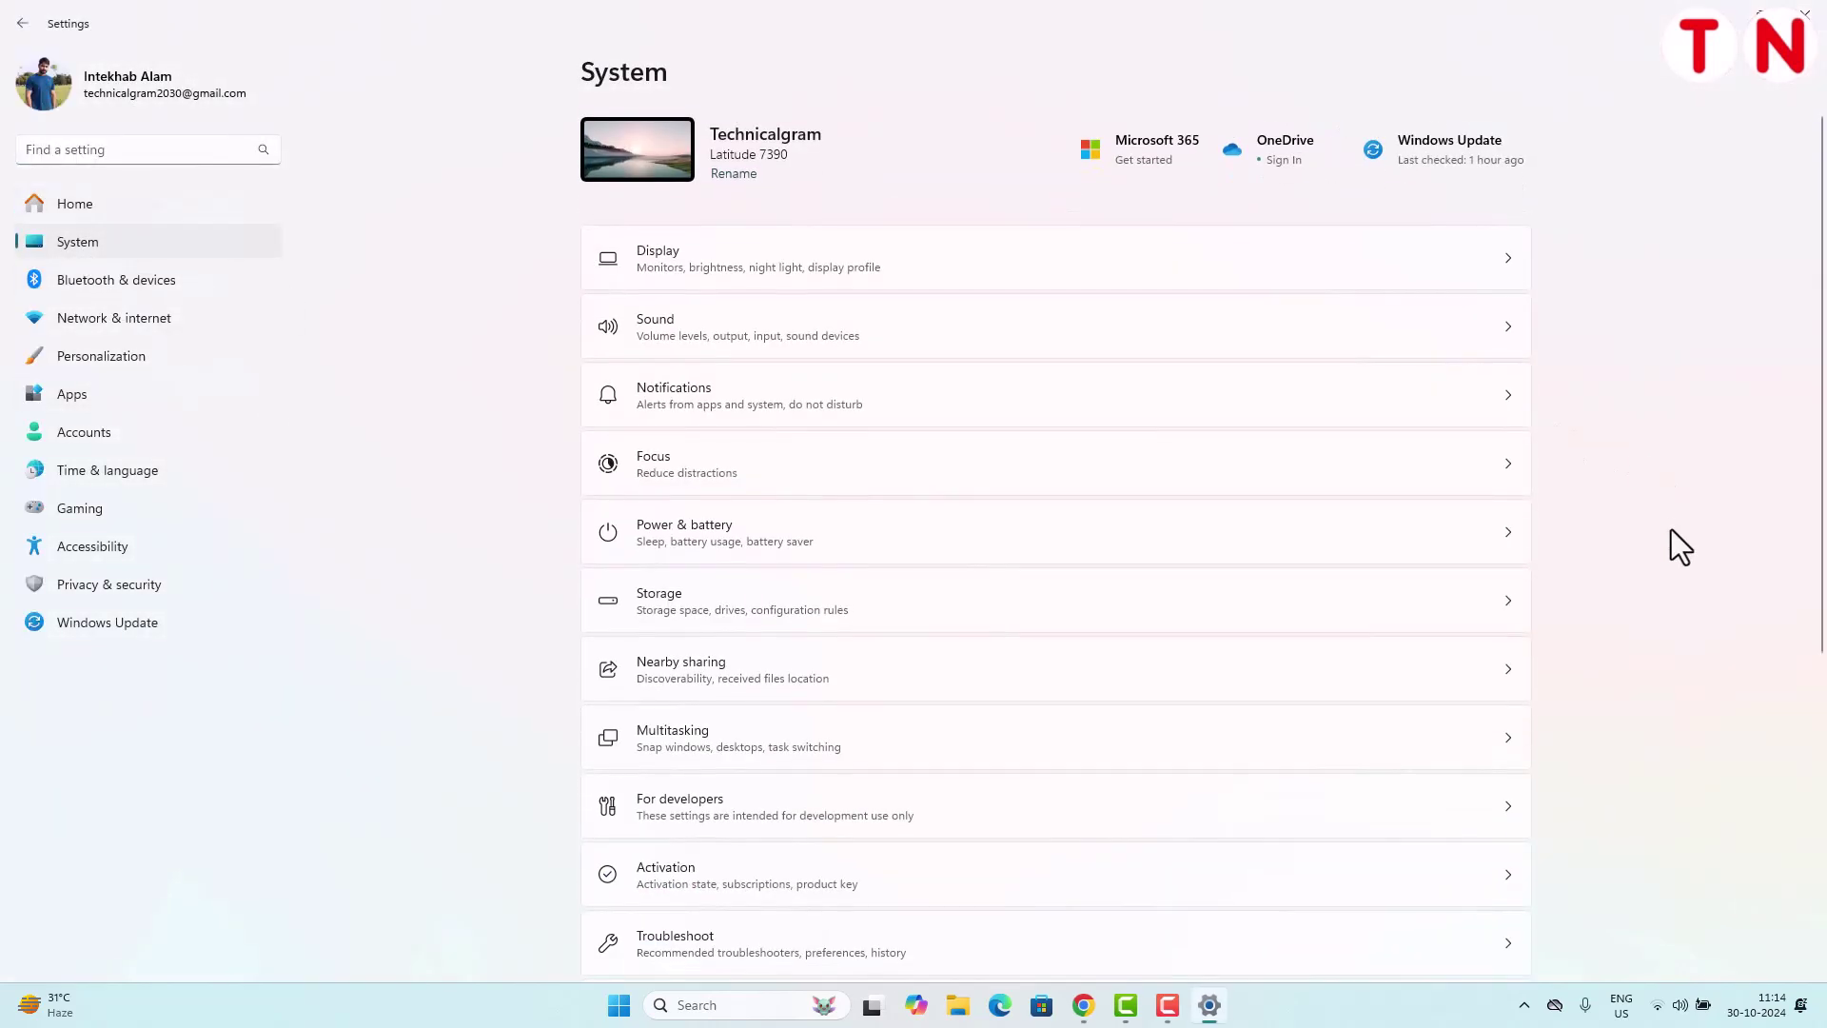
scroll(1670, 530, "down", 5)
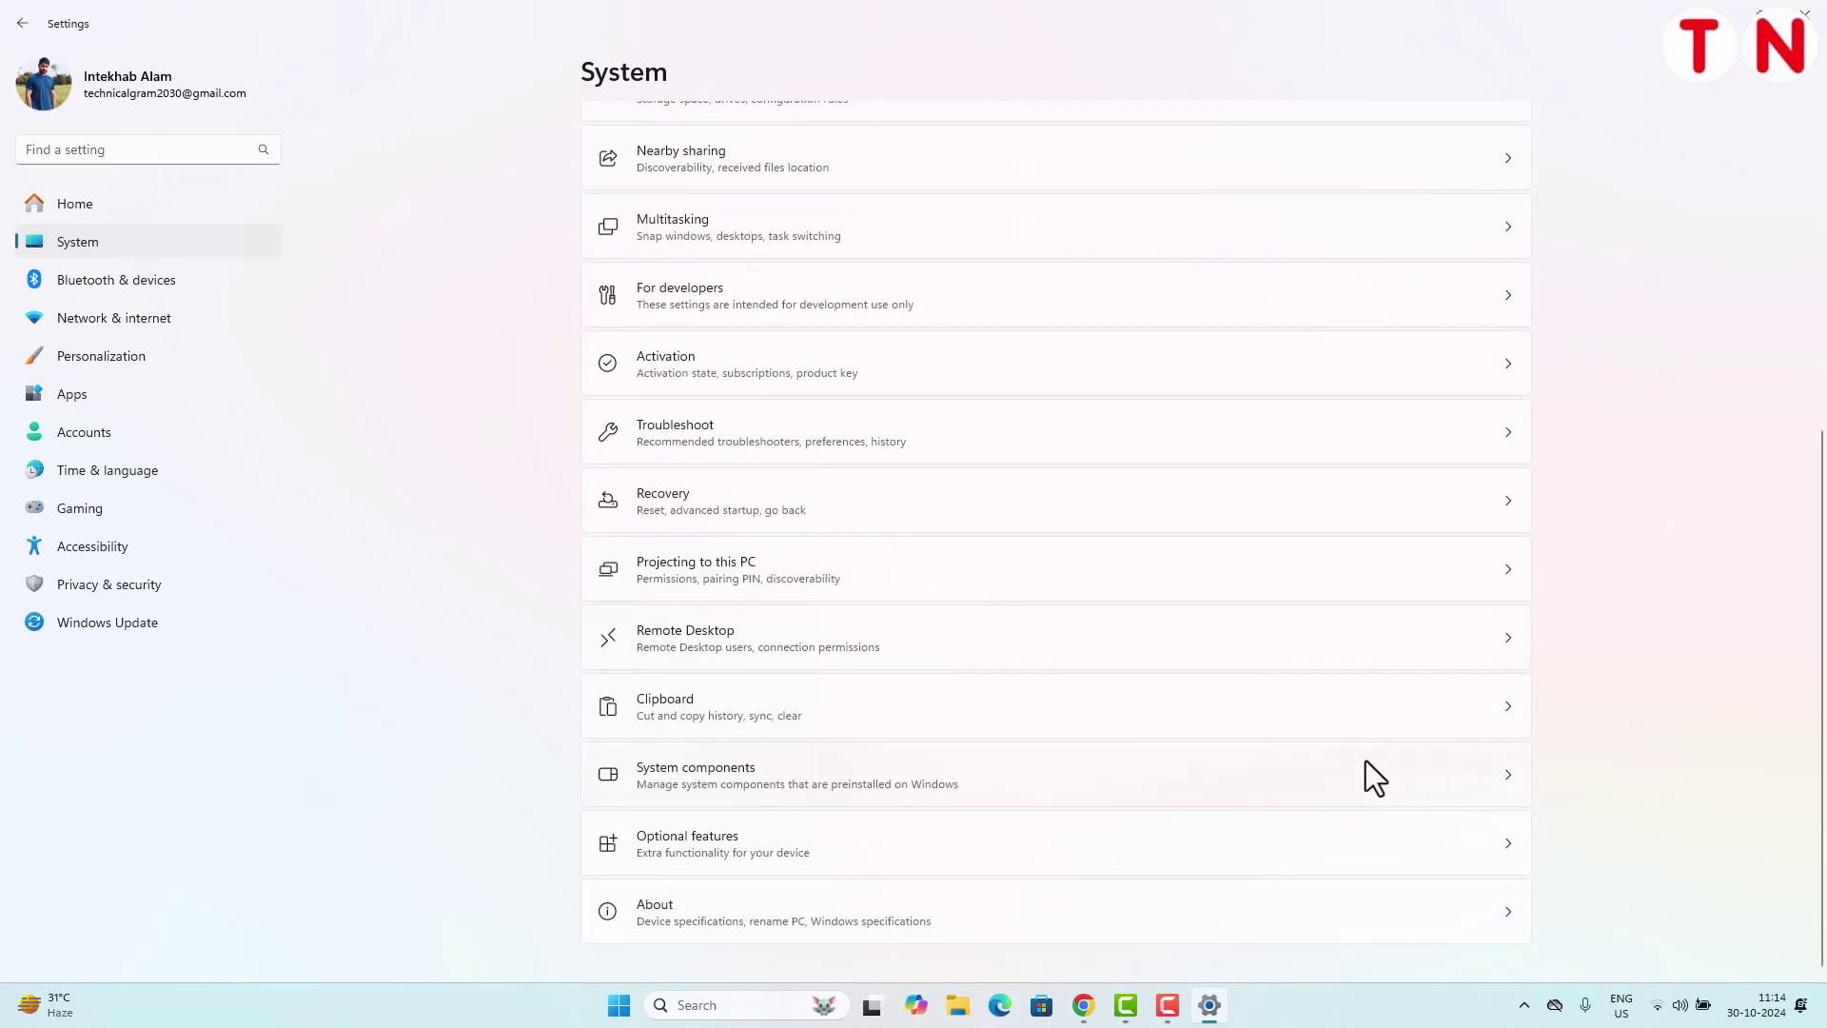
left_click(706, 937)
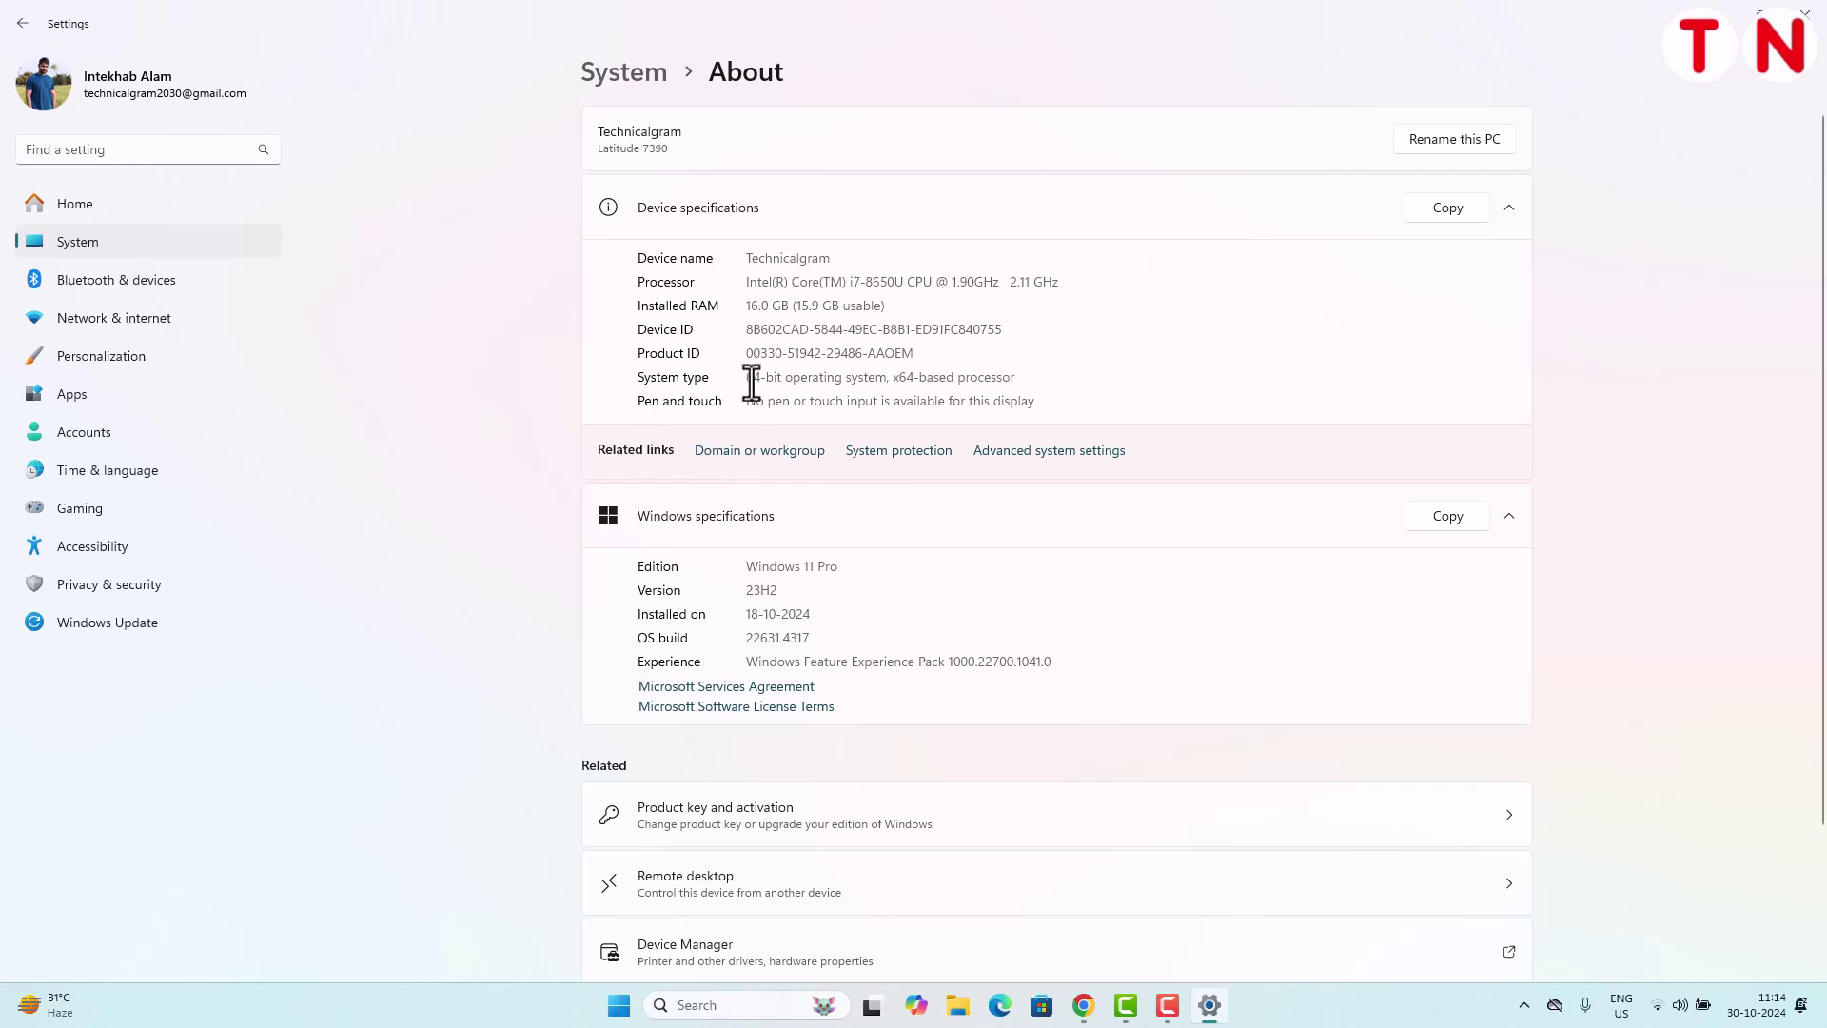
left_click_drag(748, 378, 888, 377)
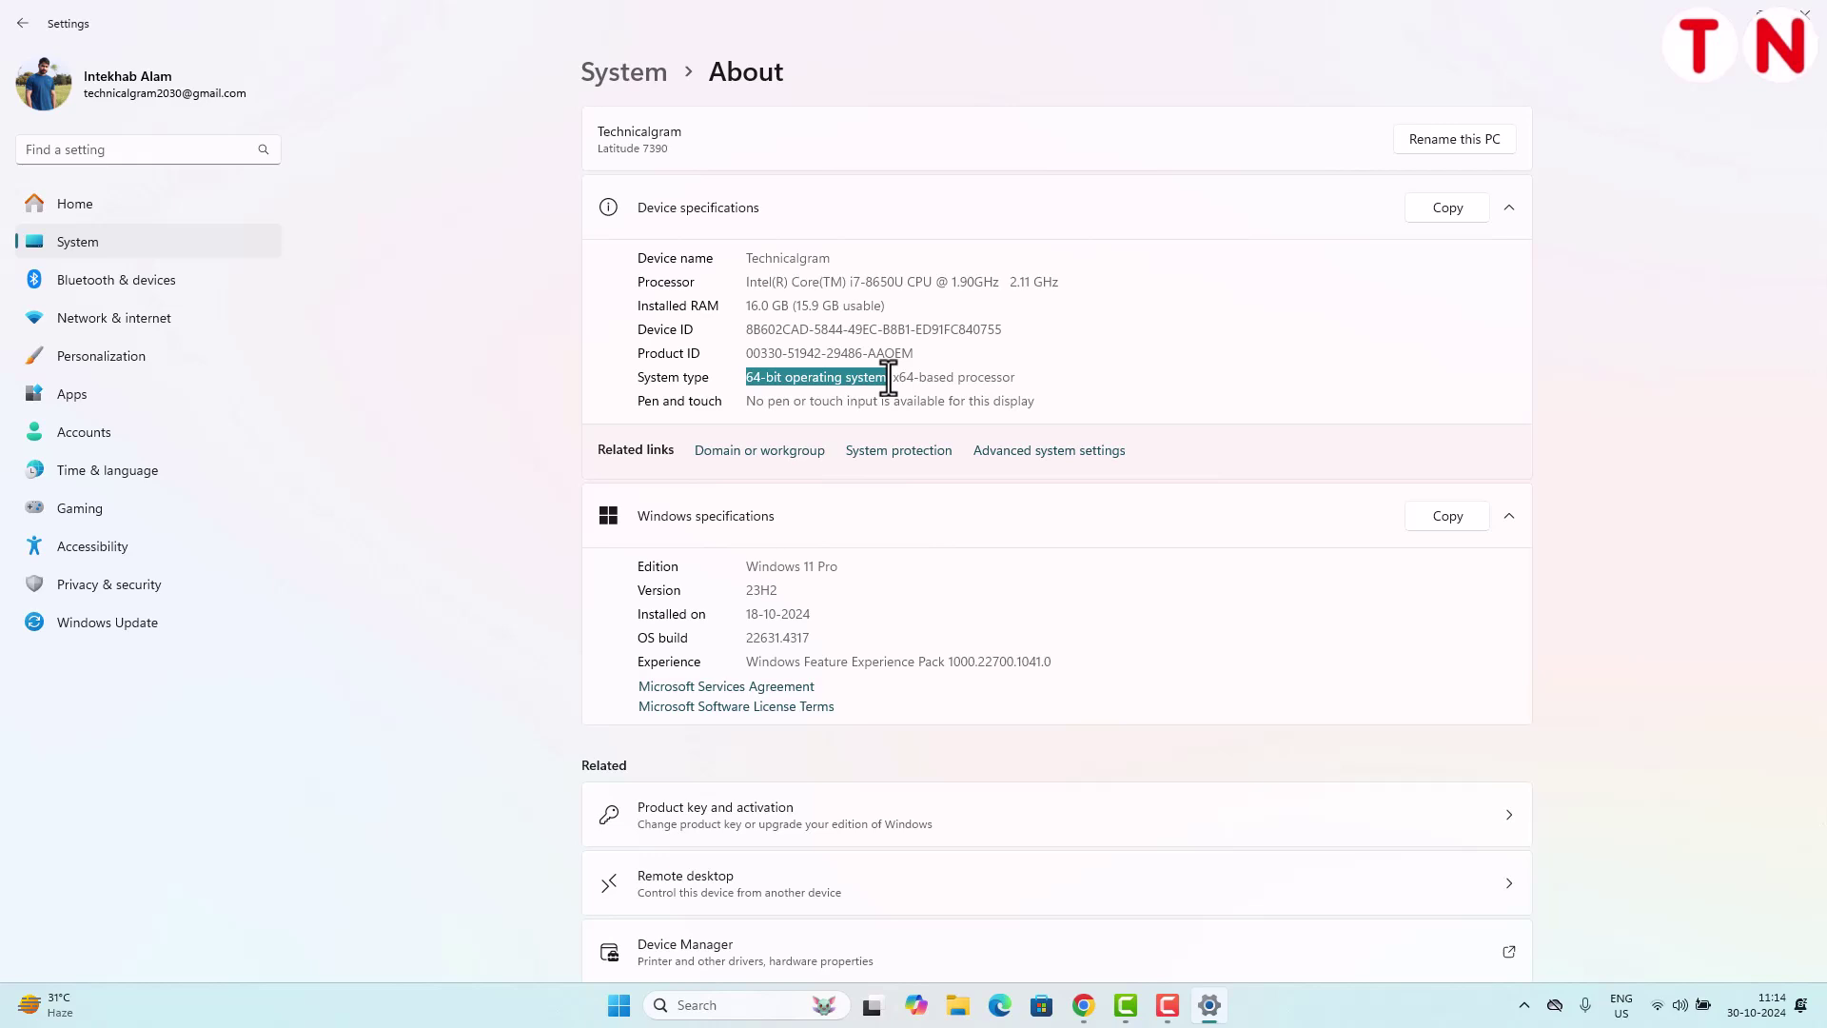
left_click_drag(891, 377, 749, 379)
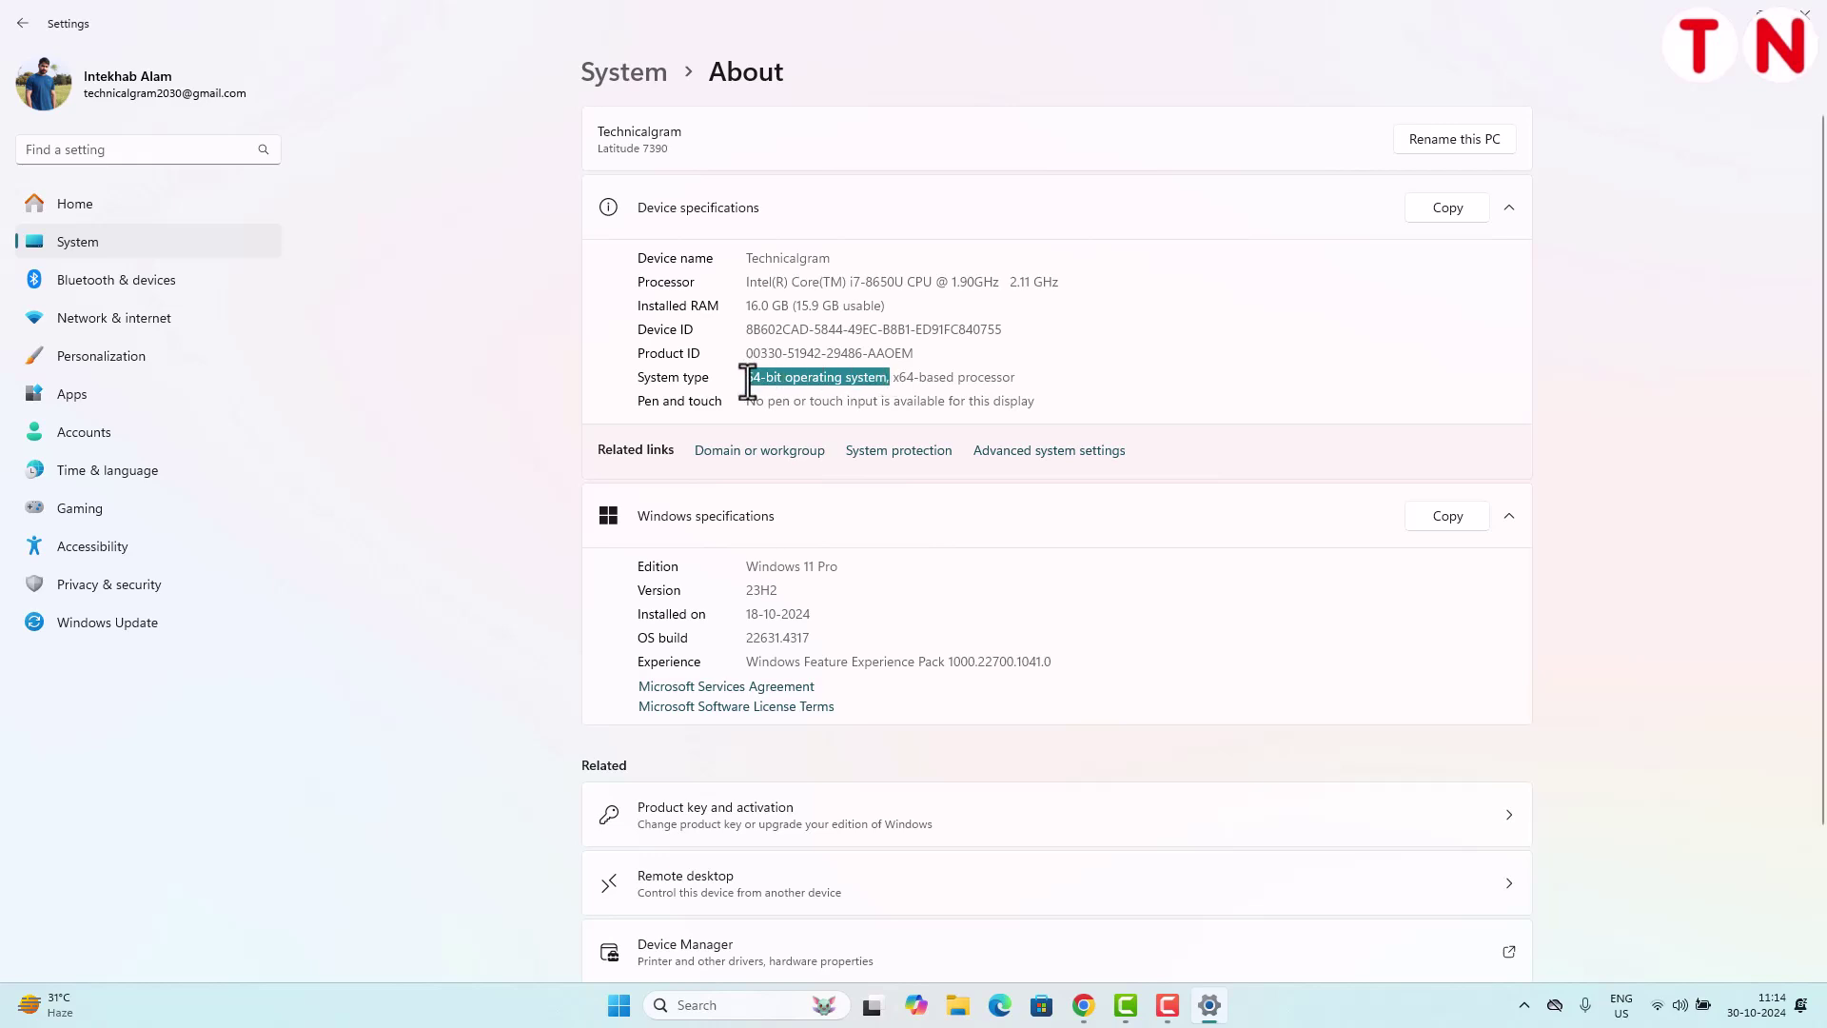
left_click(1814, 28)
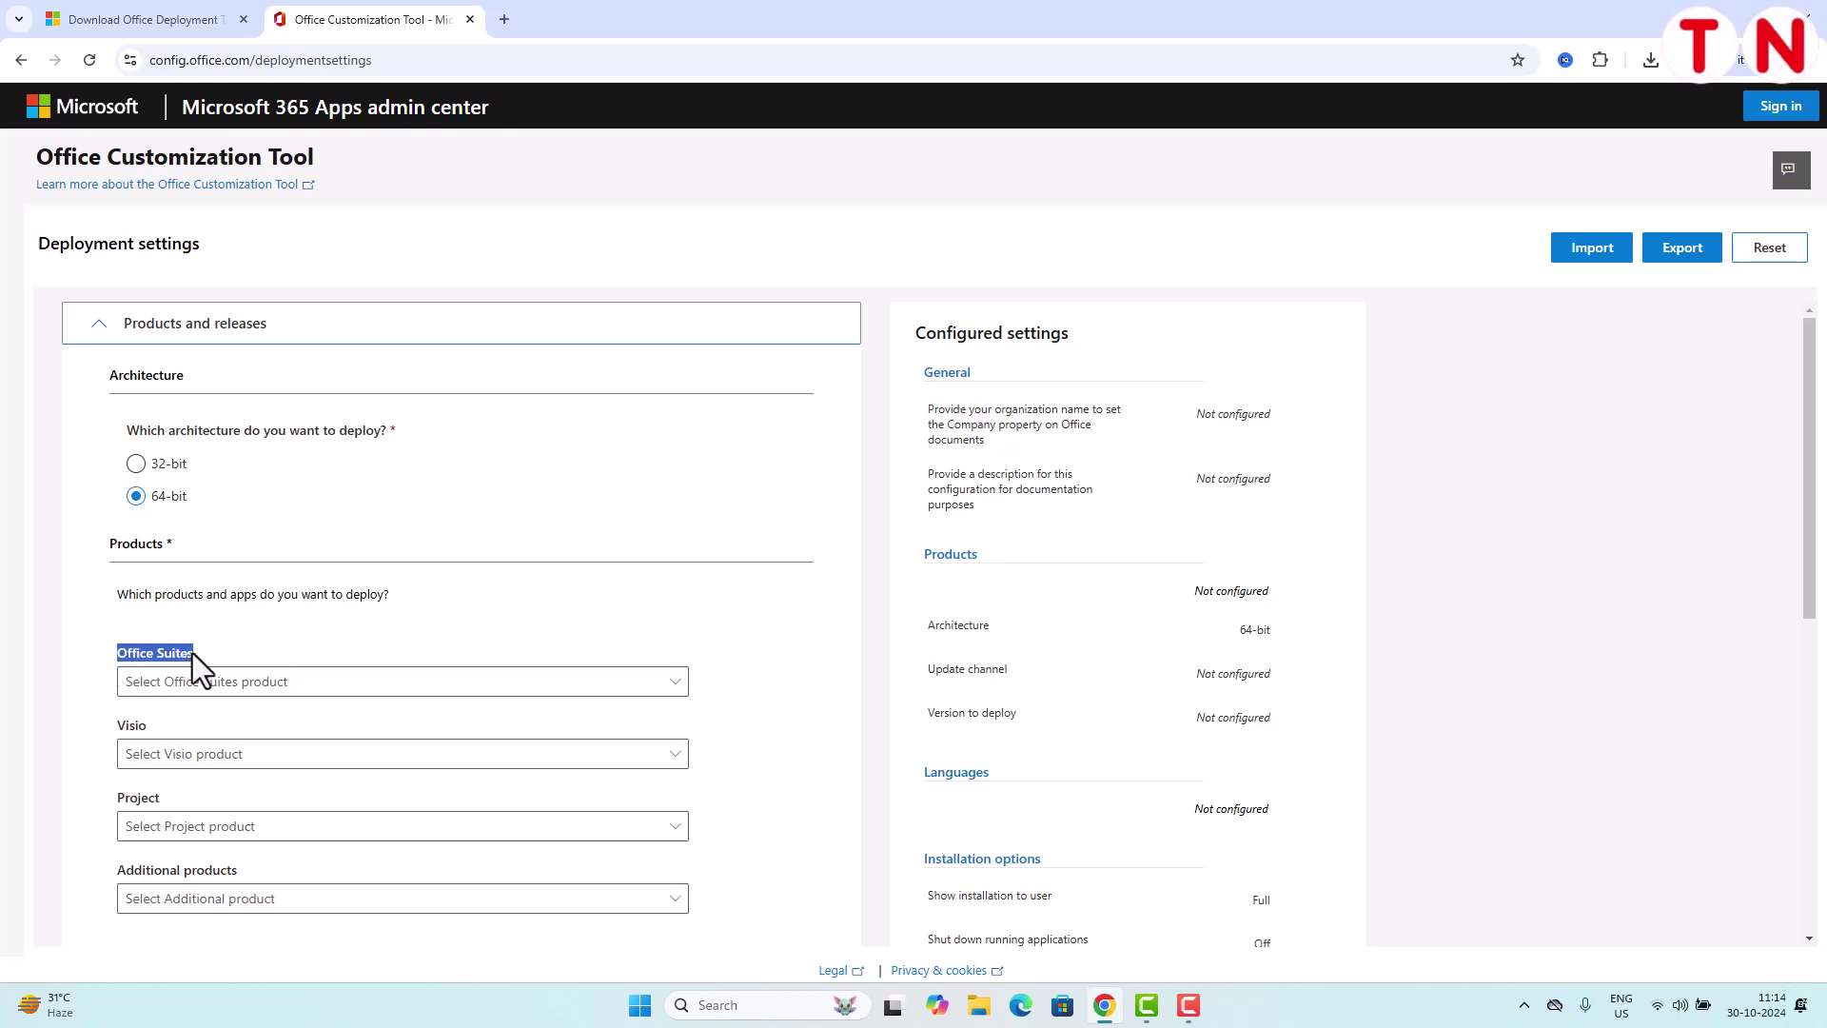
Choose Office LTSC Professional Plus 2021 - Volume License as the Office suite and exclude Access, OneNote, OneDrive Desktop and Publisher from deployment
left_click(672, 681)
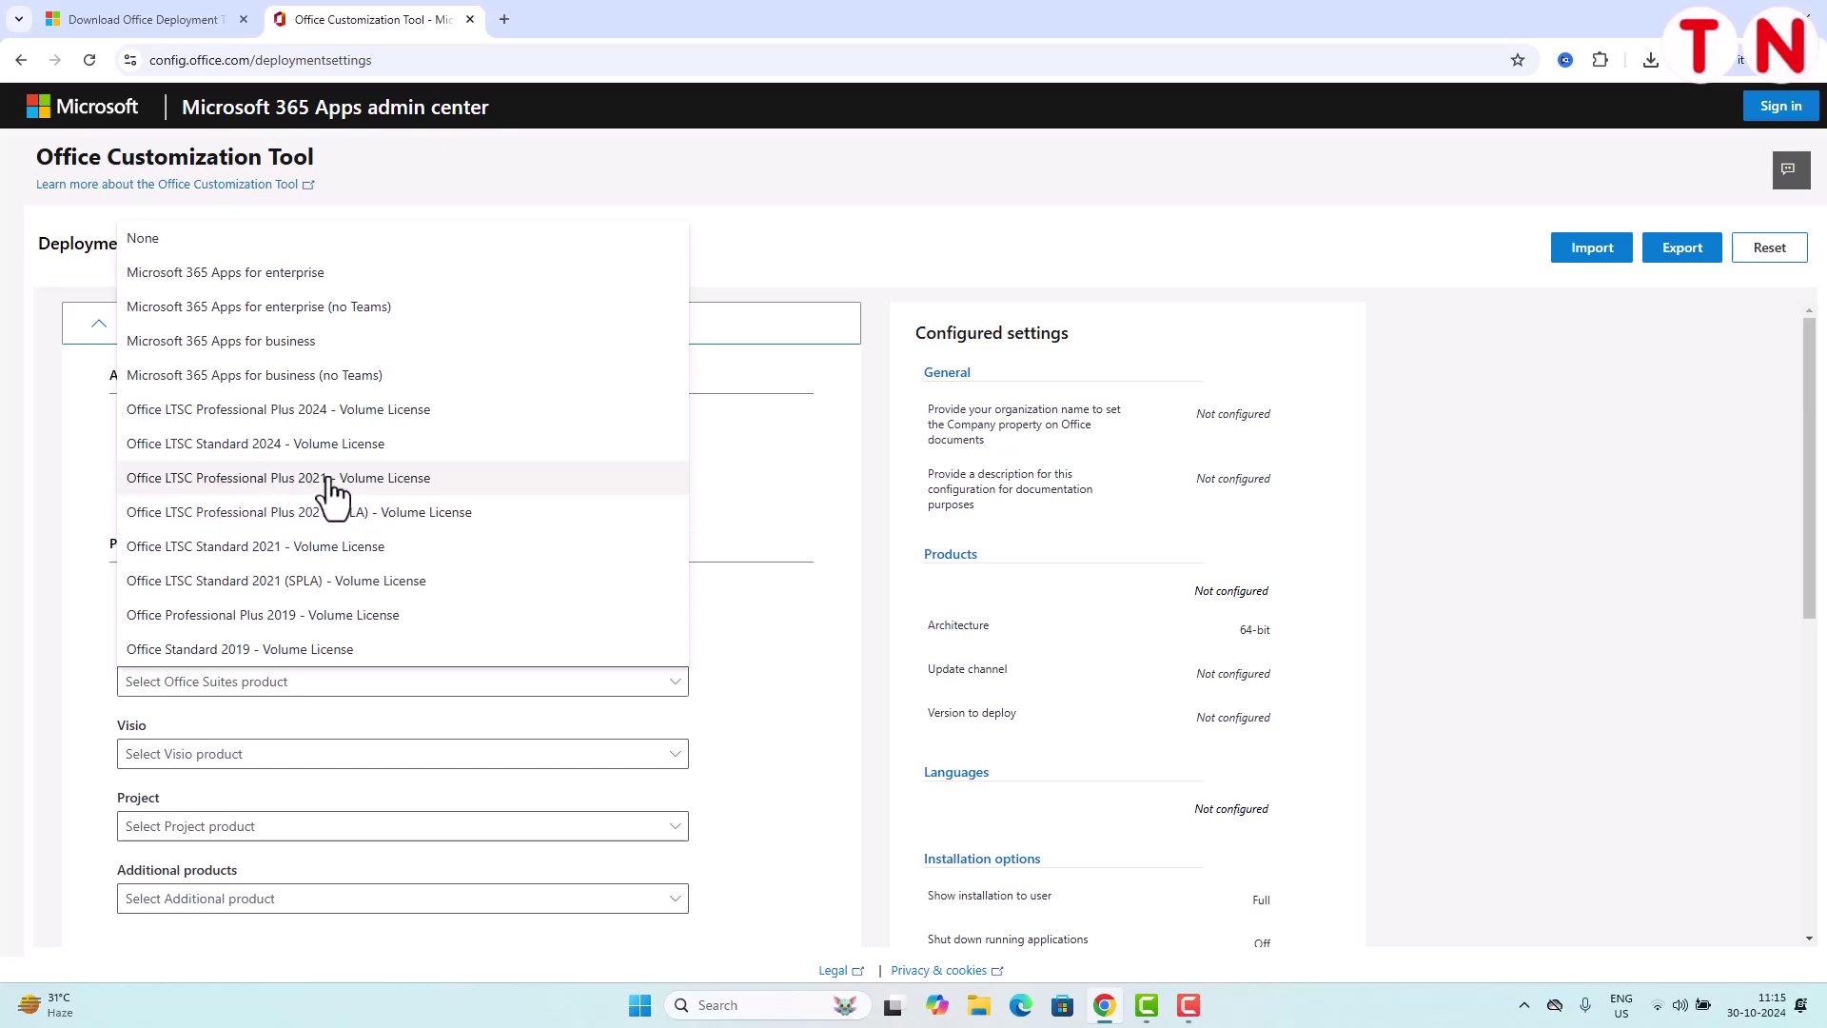
left_click(460, 487)
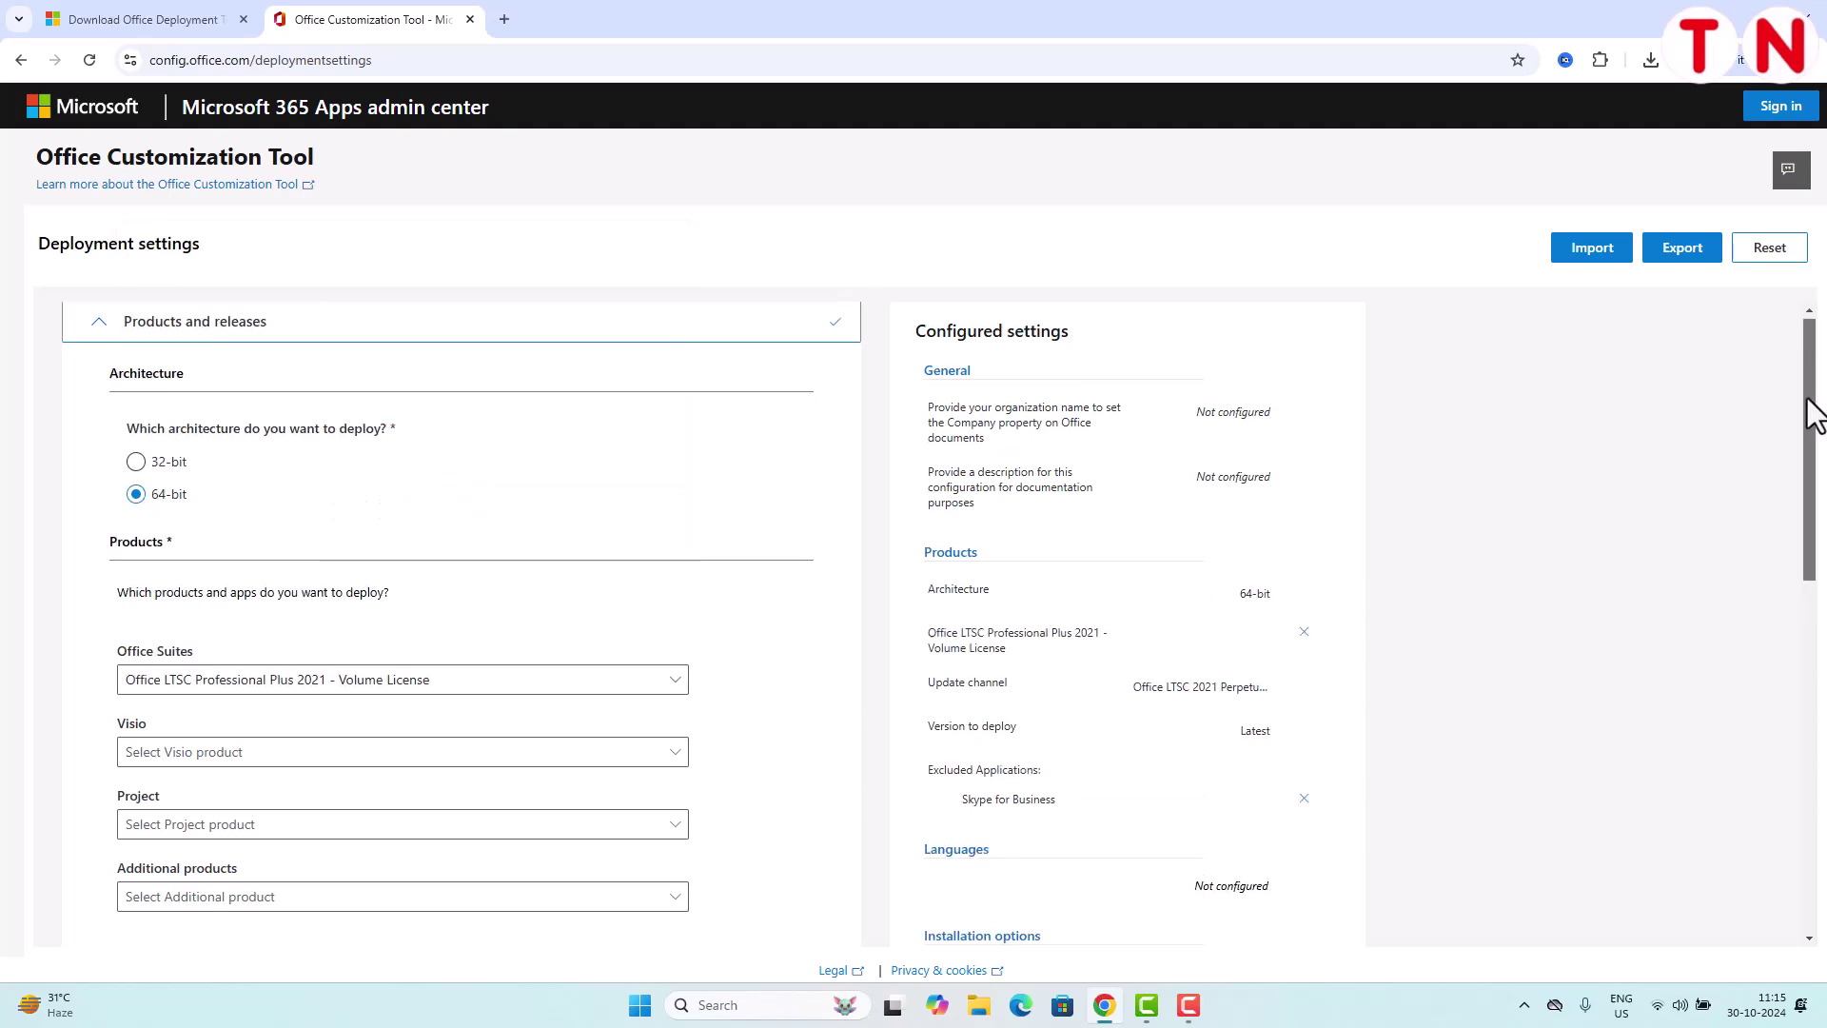
left_click_drag(1815, 411, 1815, 685)
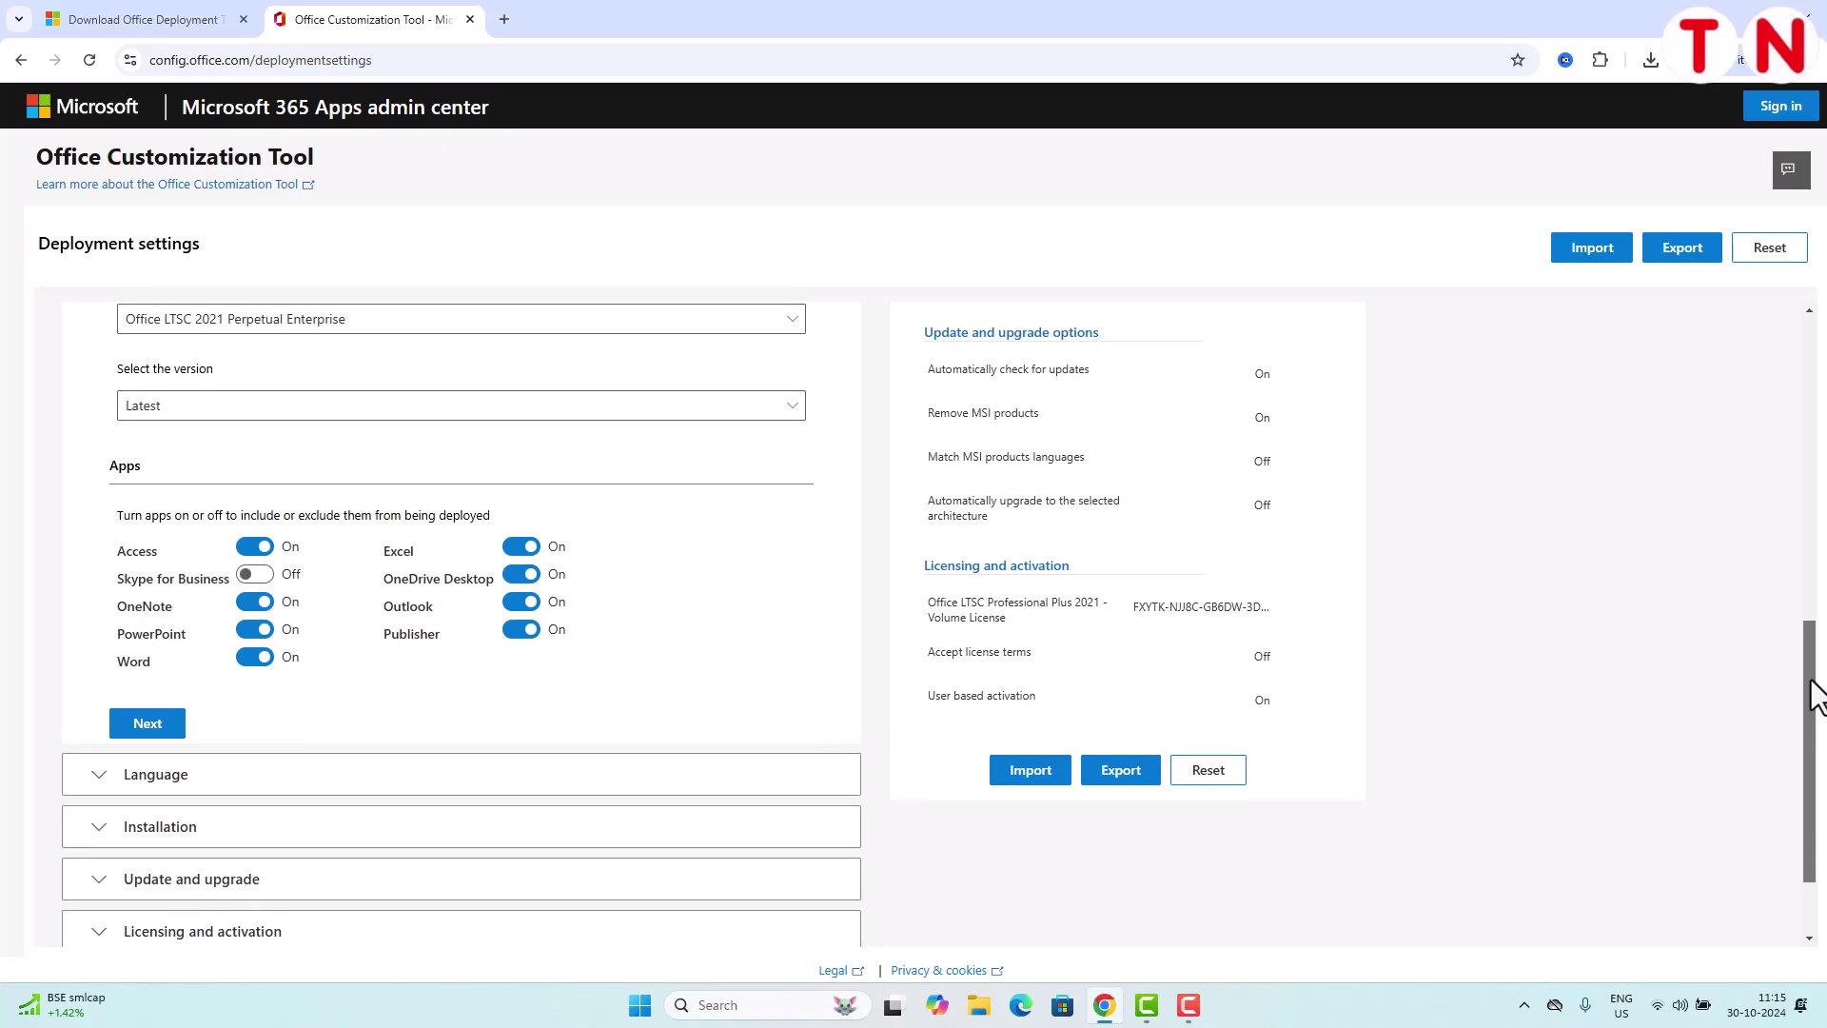
left_click(252, 549)
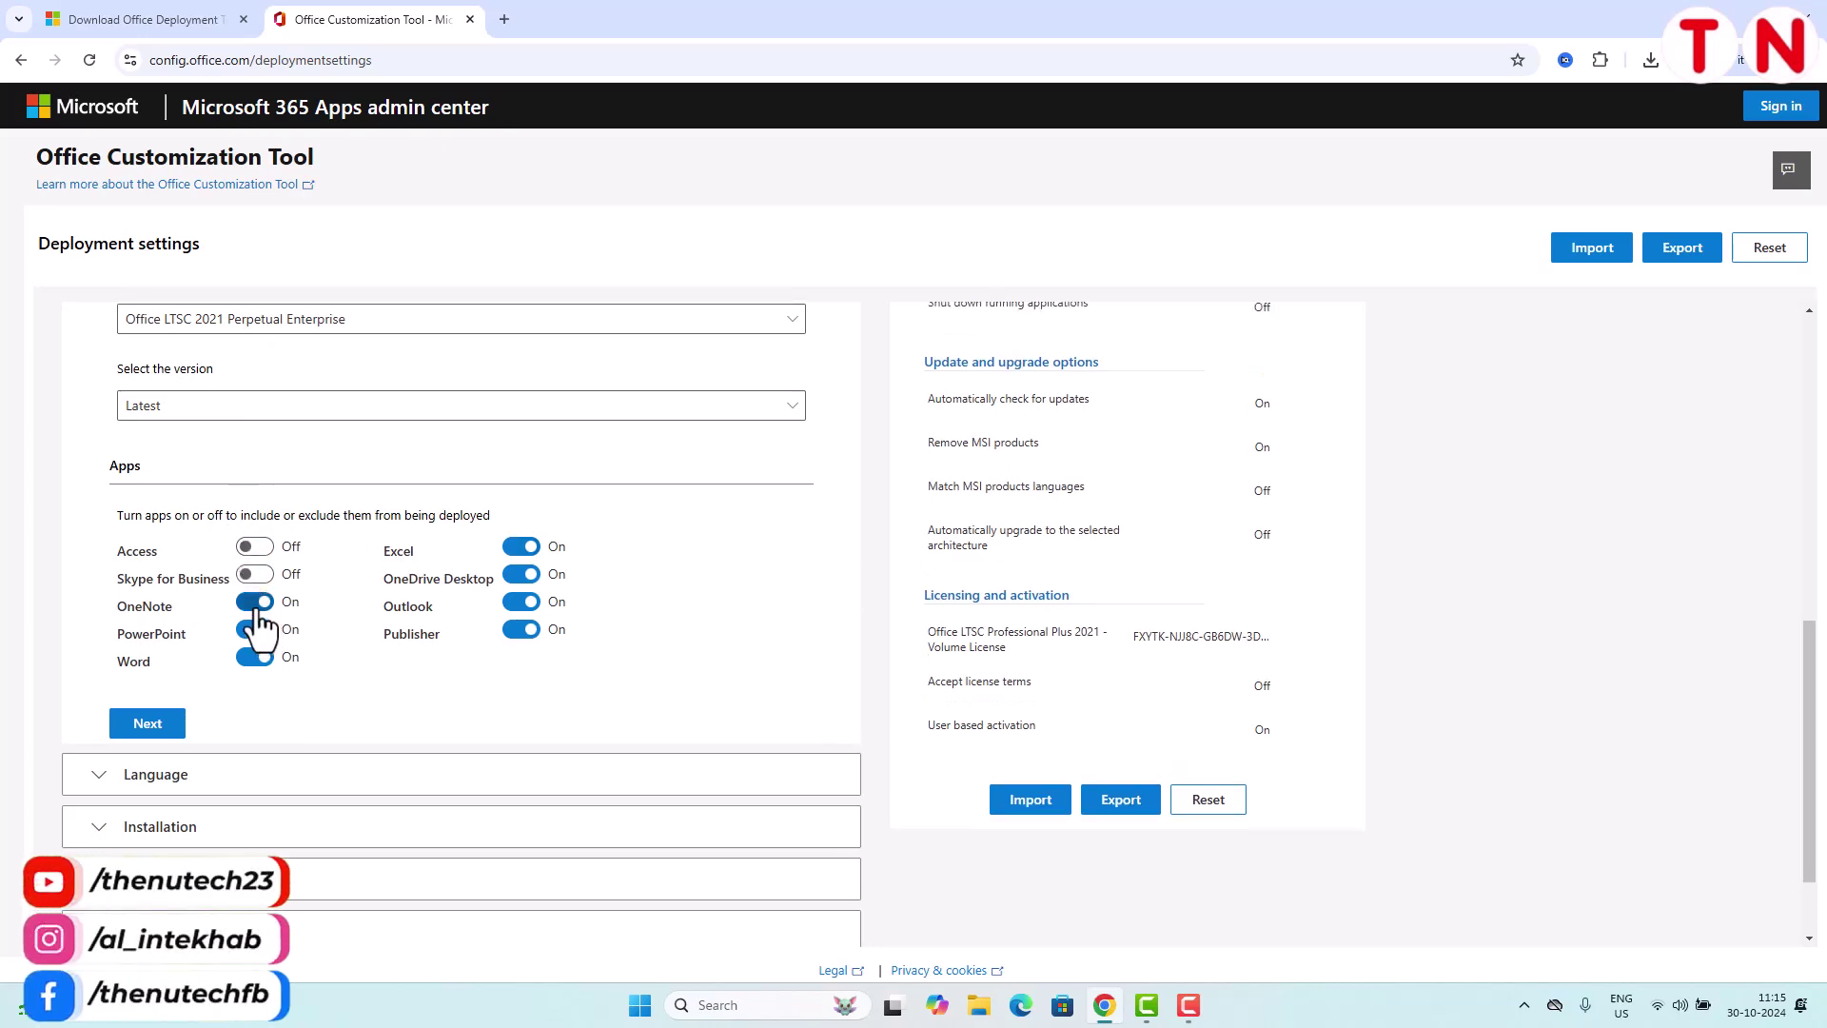
left_click(254, 602)
left_click(518, 574)
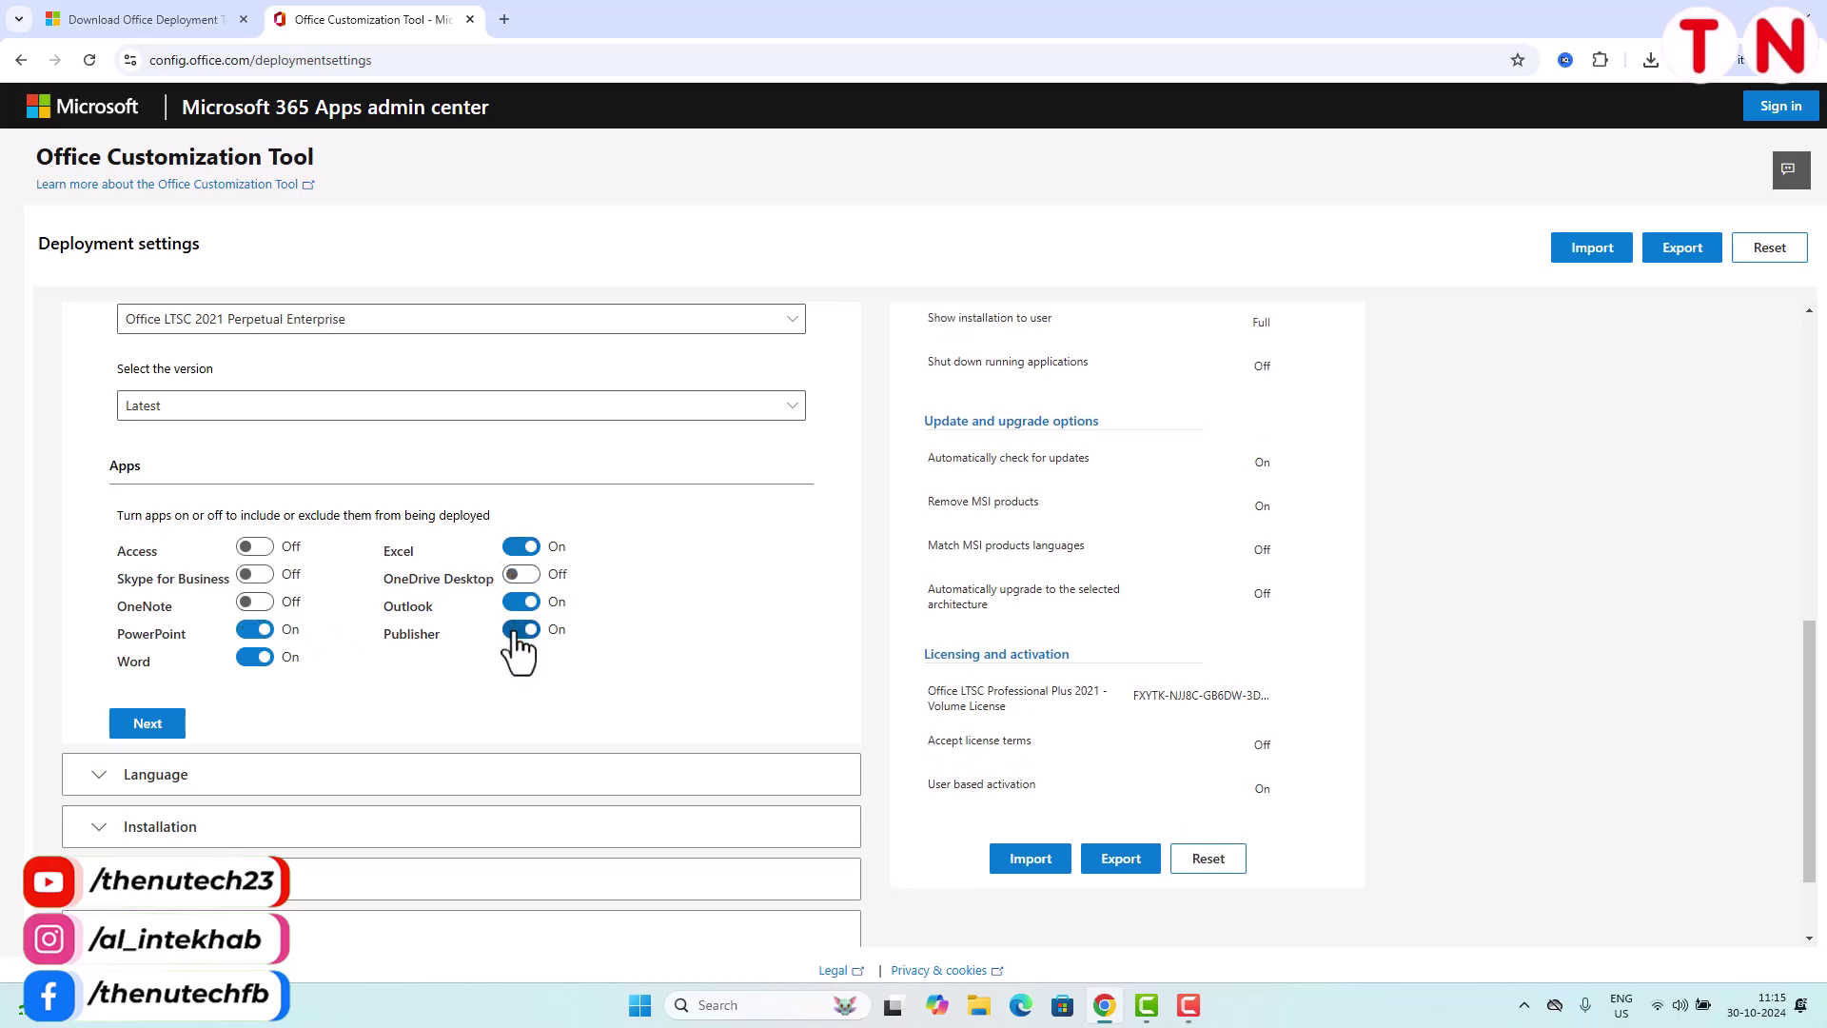
left_click(519, 630)
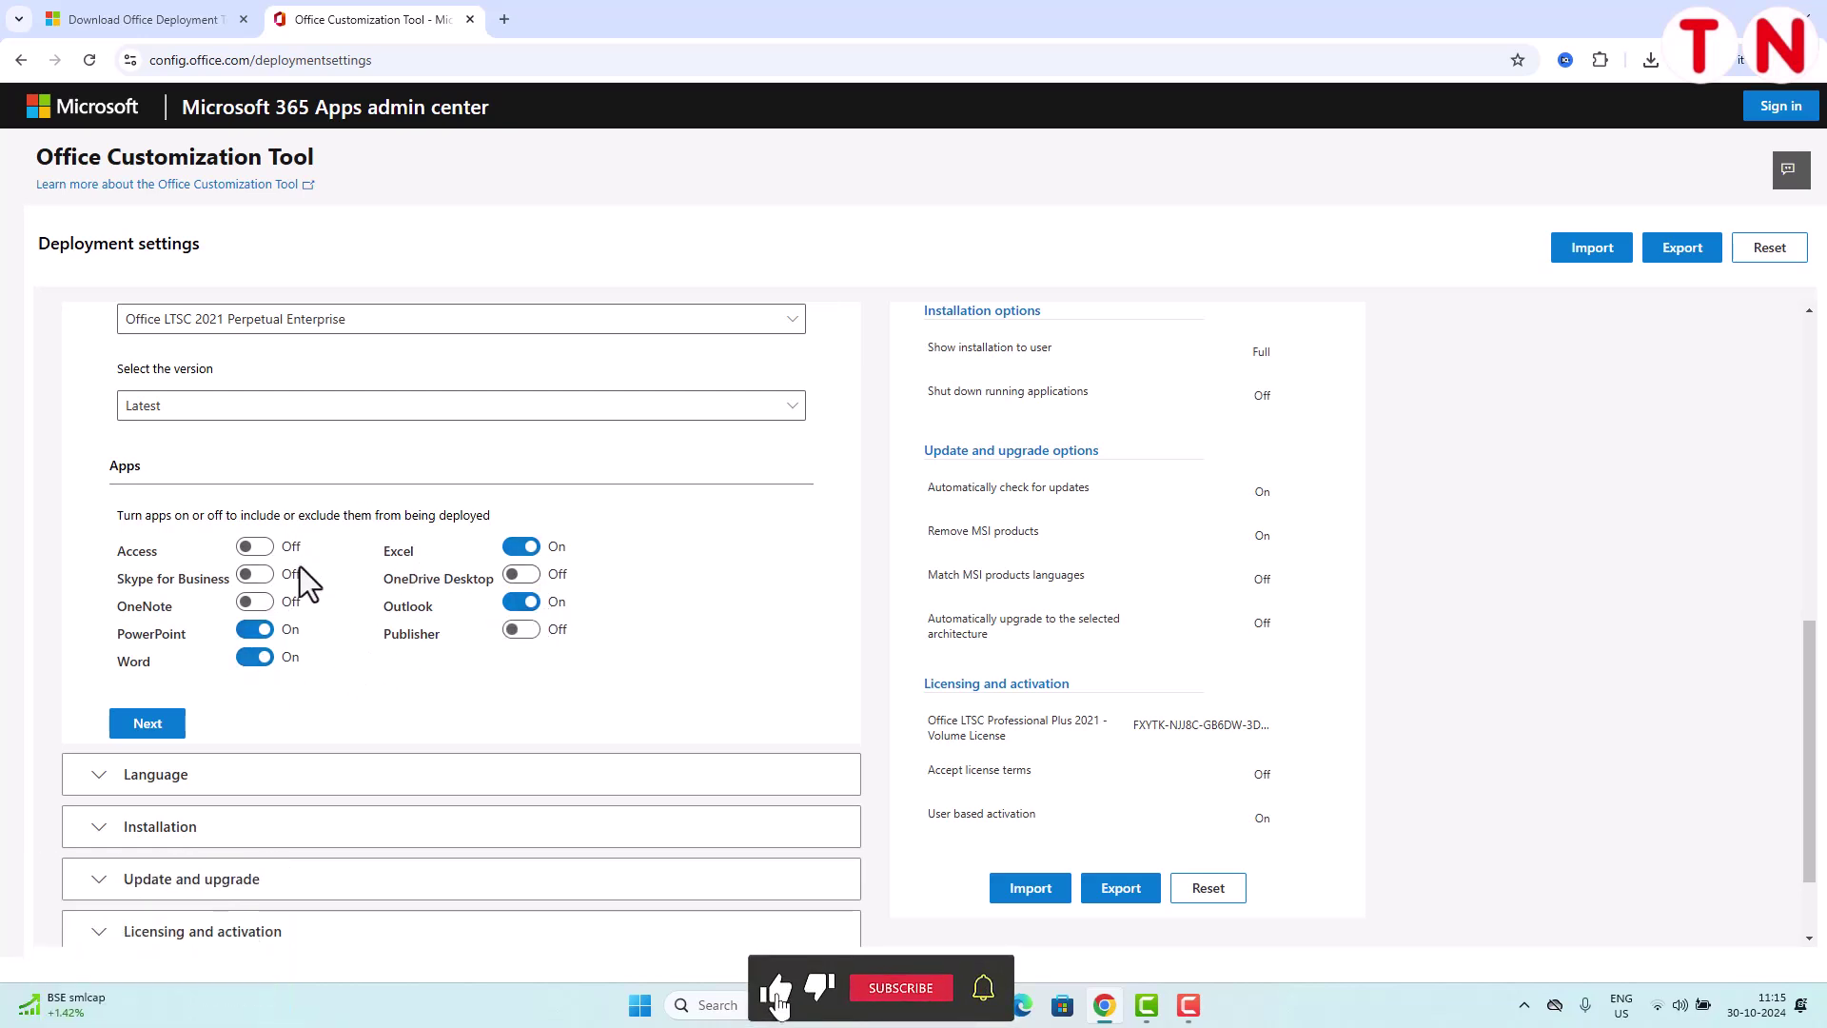
left_click(143, 727)
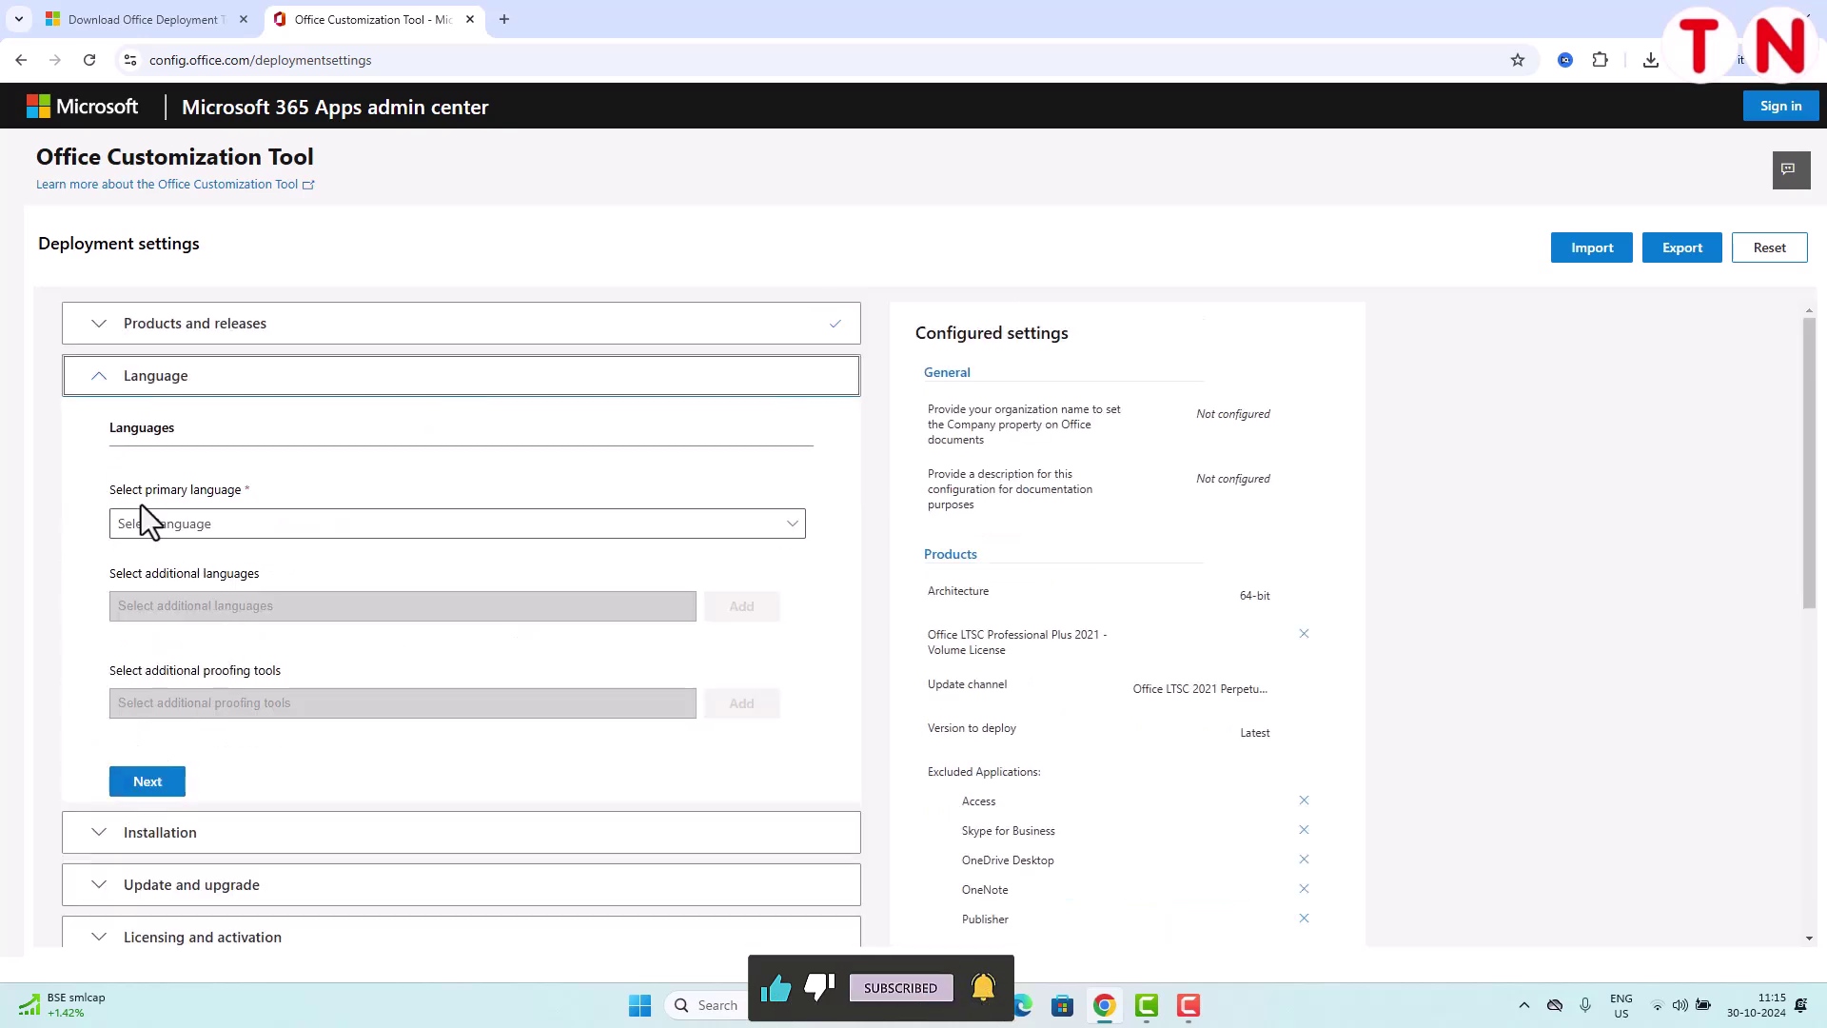
Set the primary language to English (United States) and continue to the installation settings
left_click(766, 527)
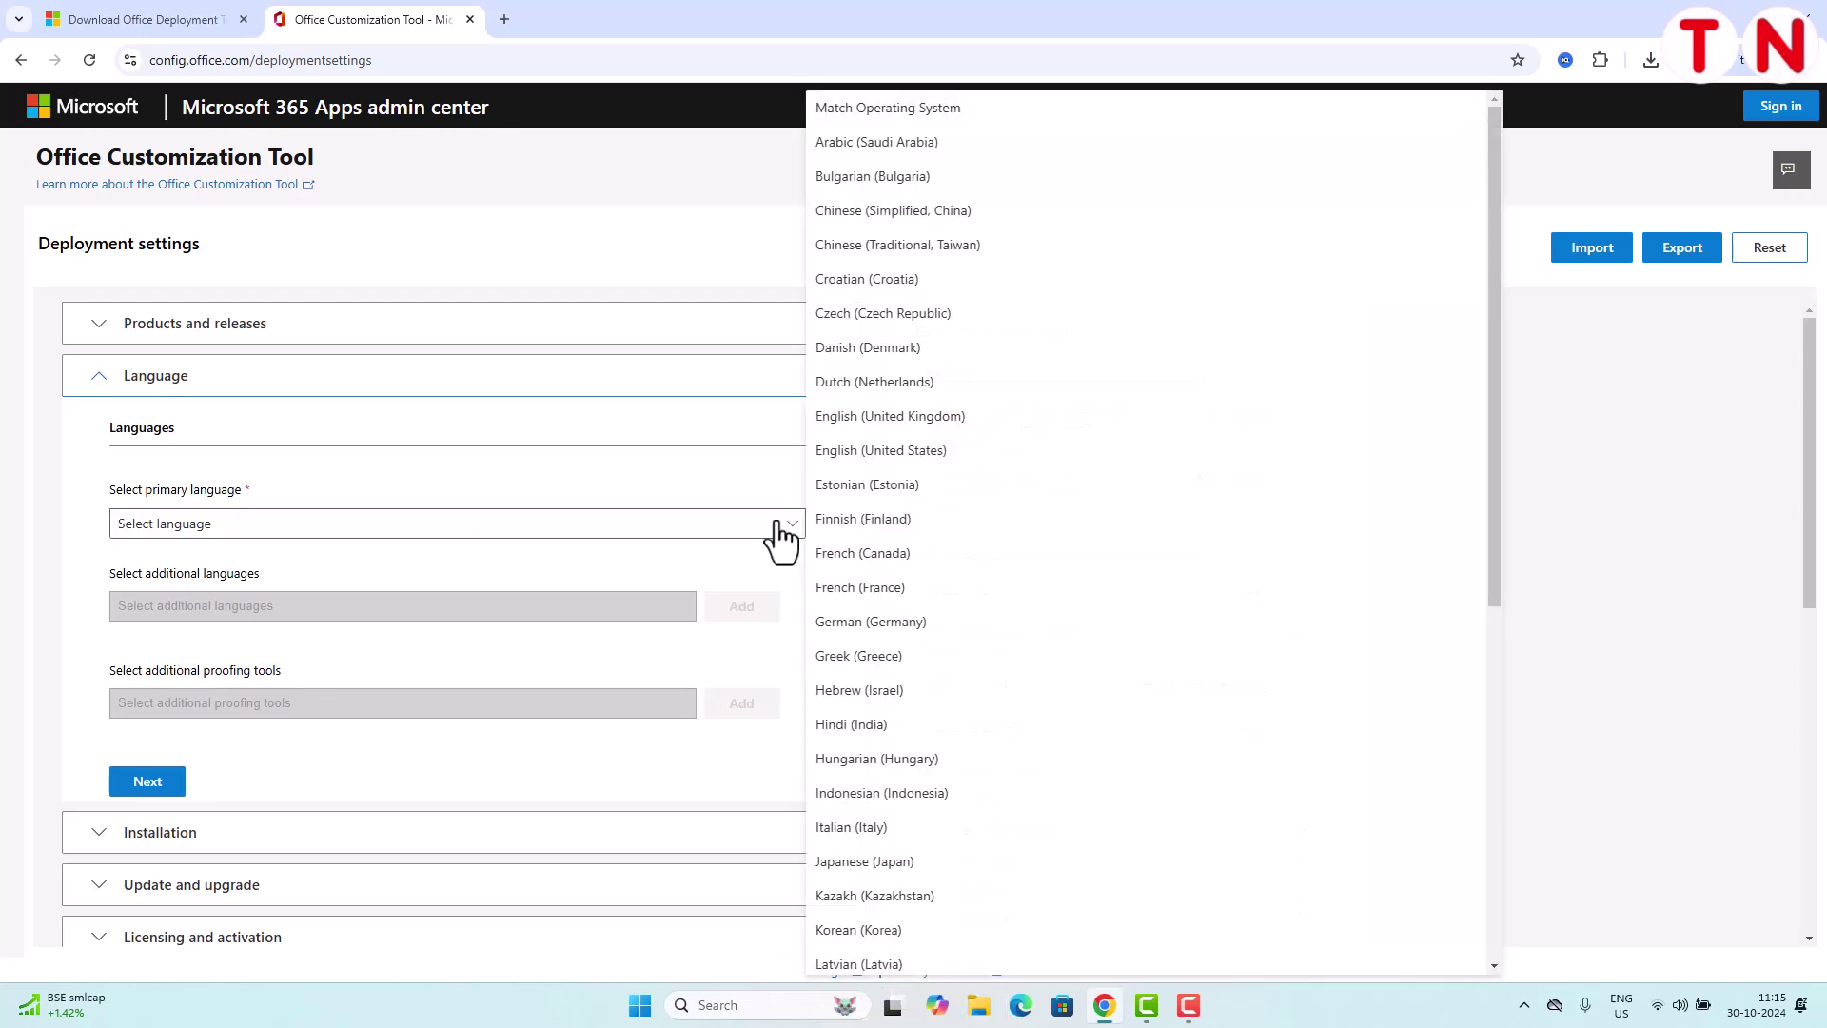
left_click(879, 457)
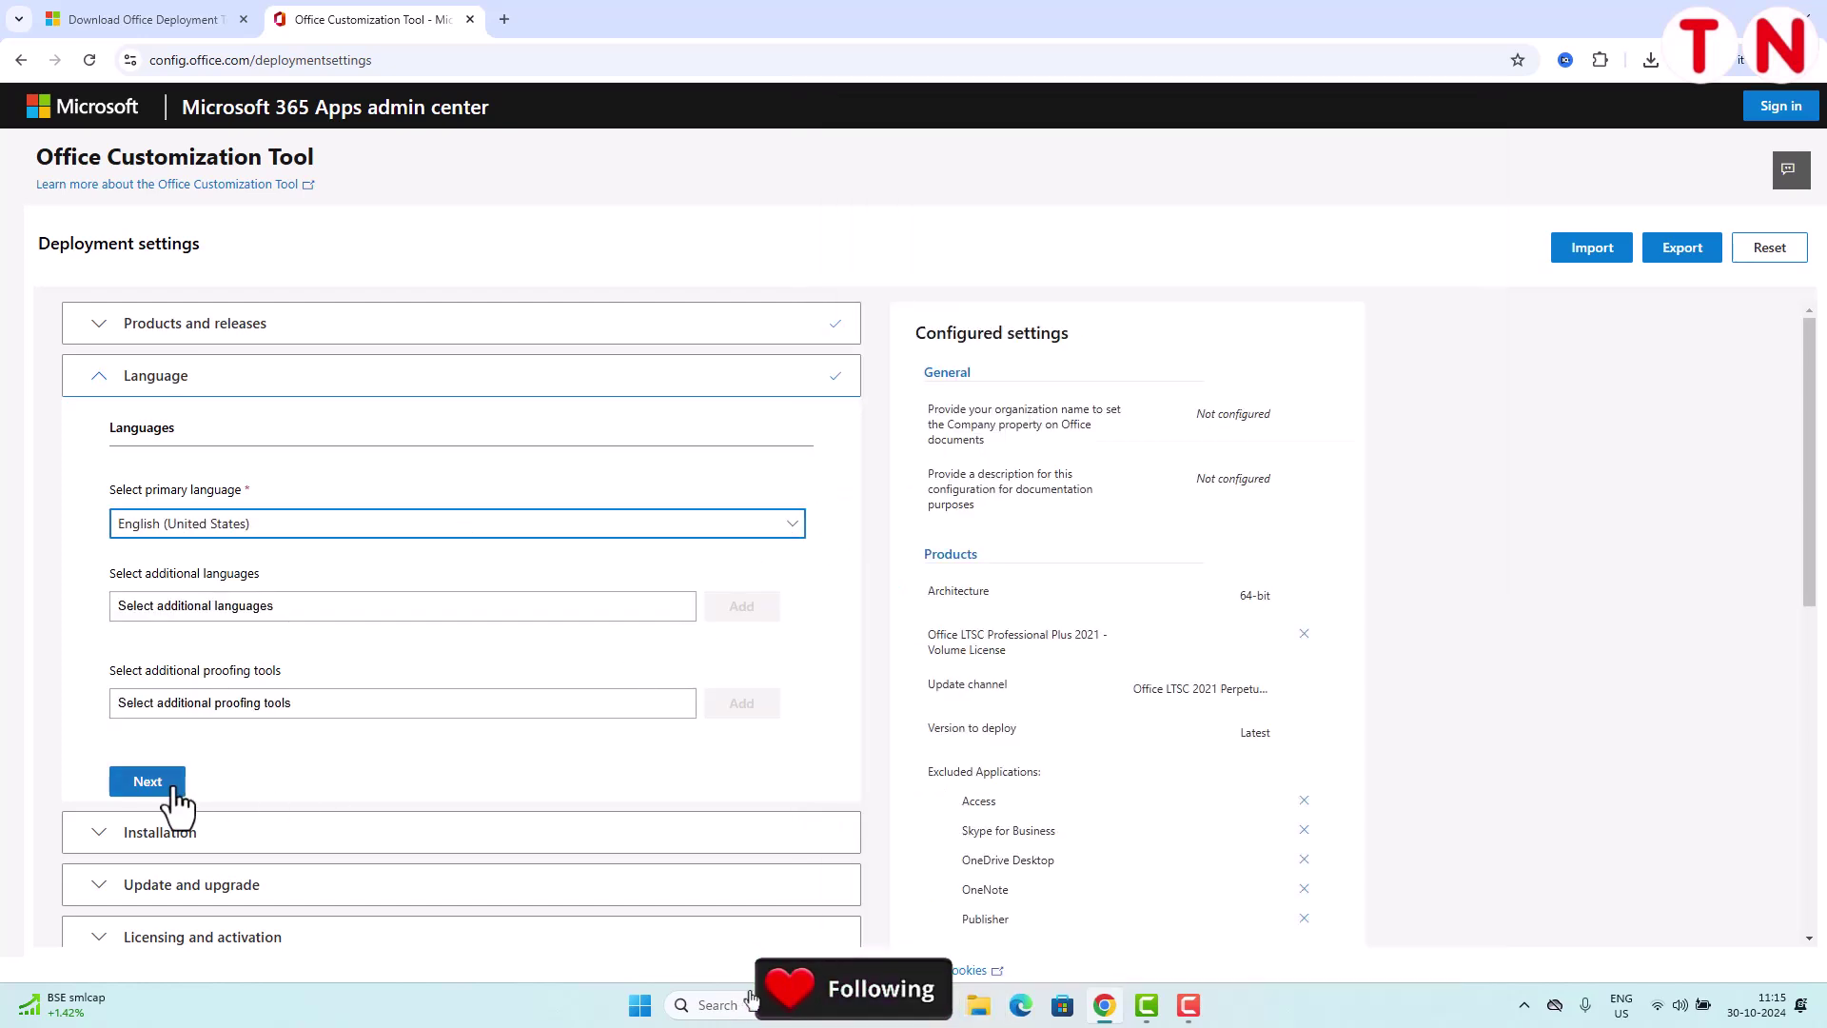
left_click(148, 782)
Accept the default installation and the update and upgrade settings, continuing to licensing and activation
left_click(151, 904)
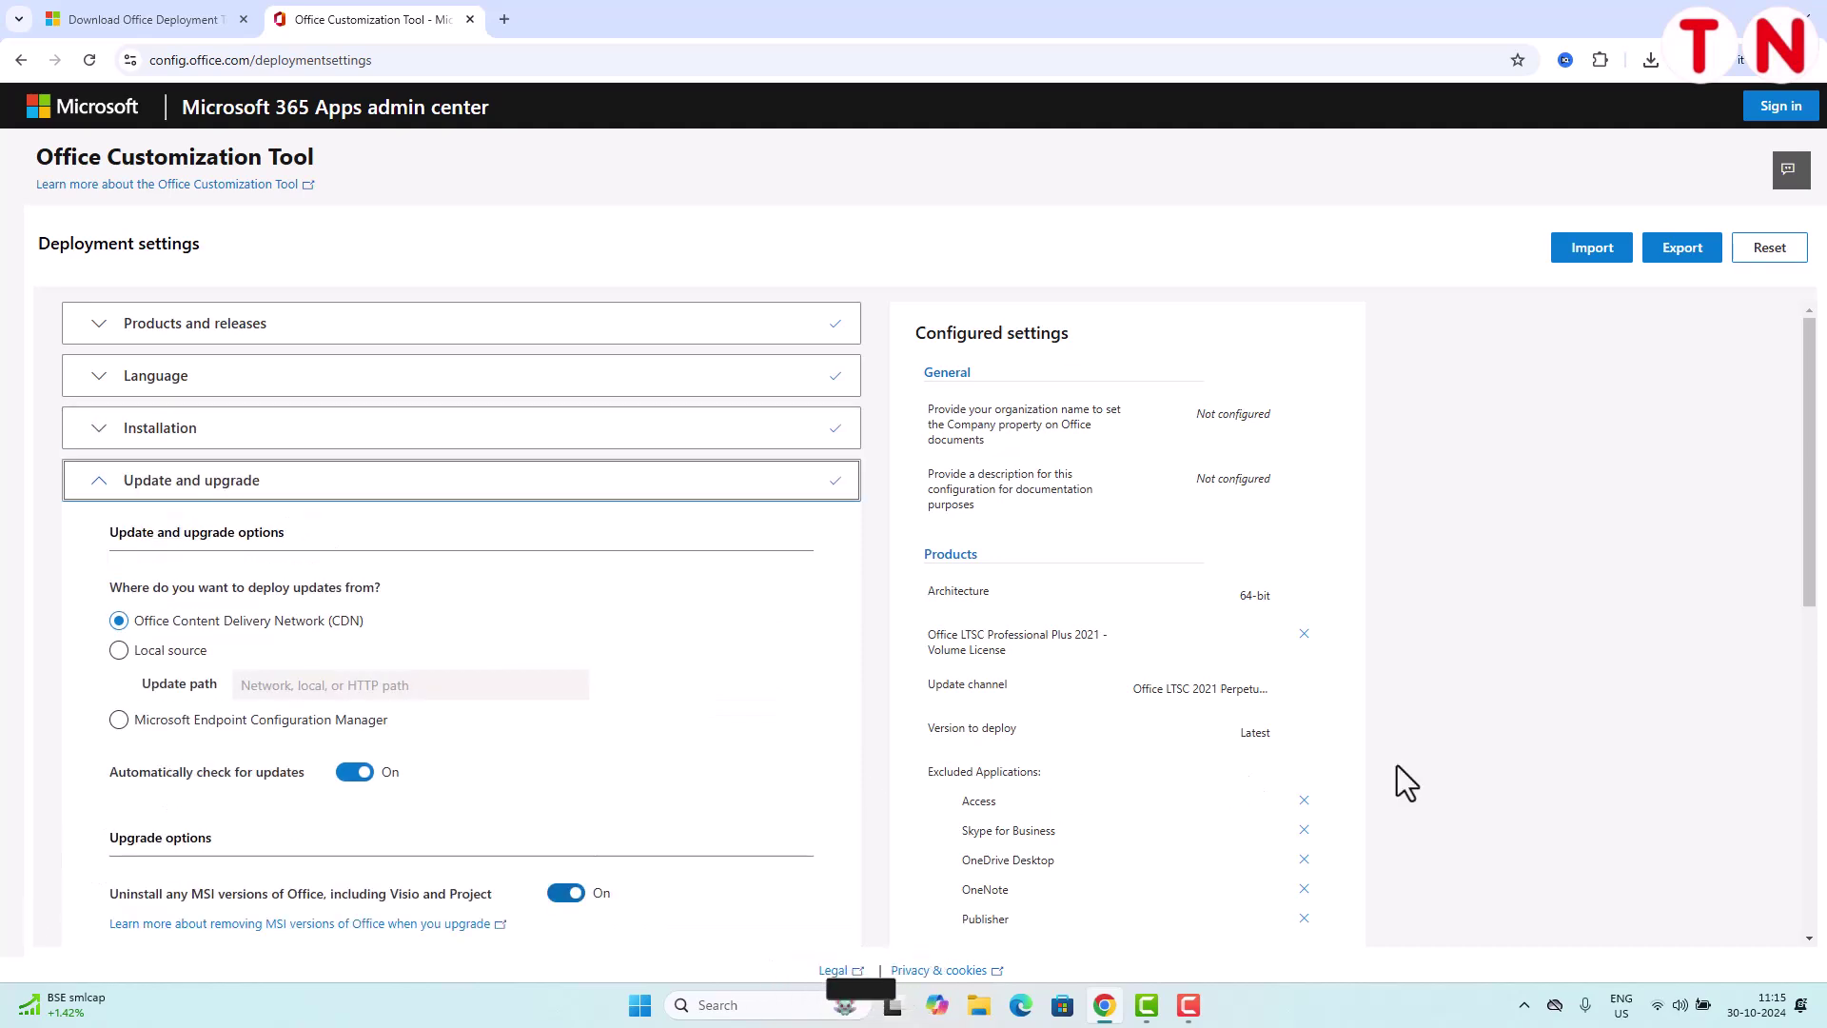
left_click_drag(1811, 488, 1811, 742)
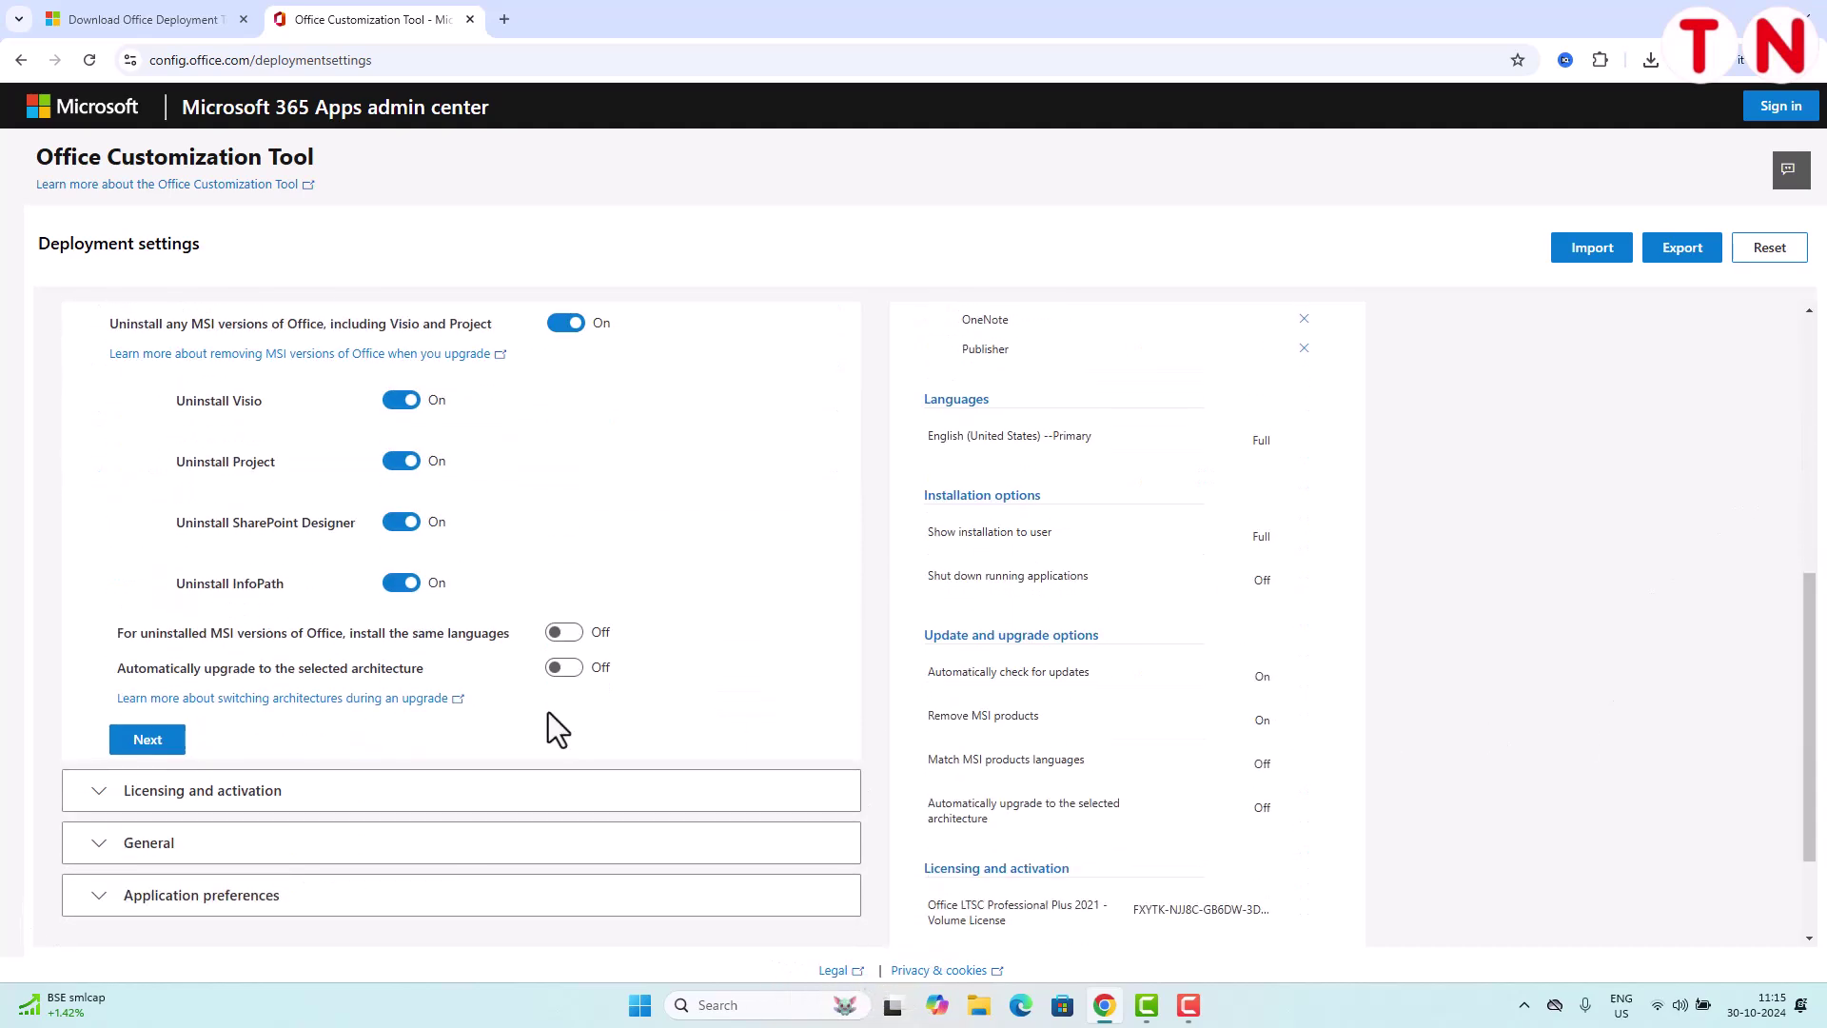
left_click(148, 743)
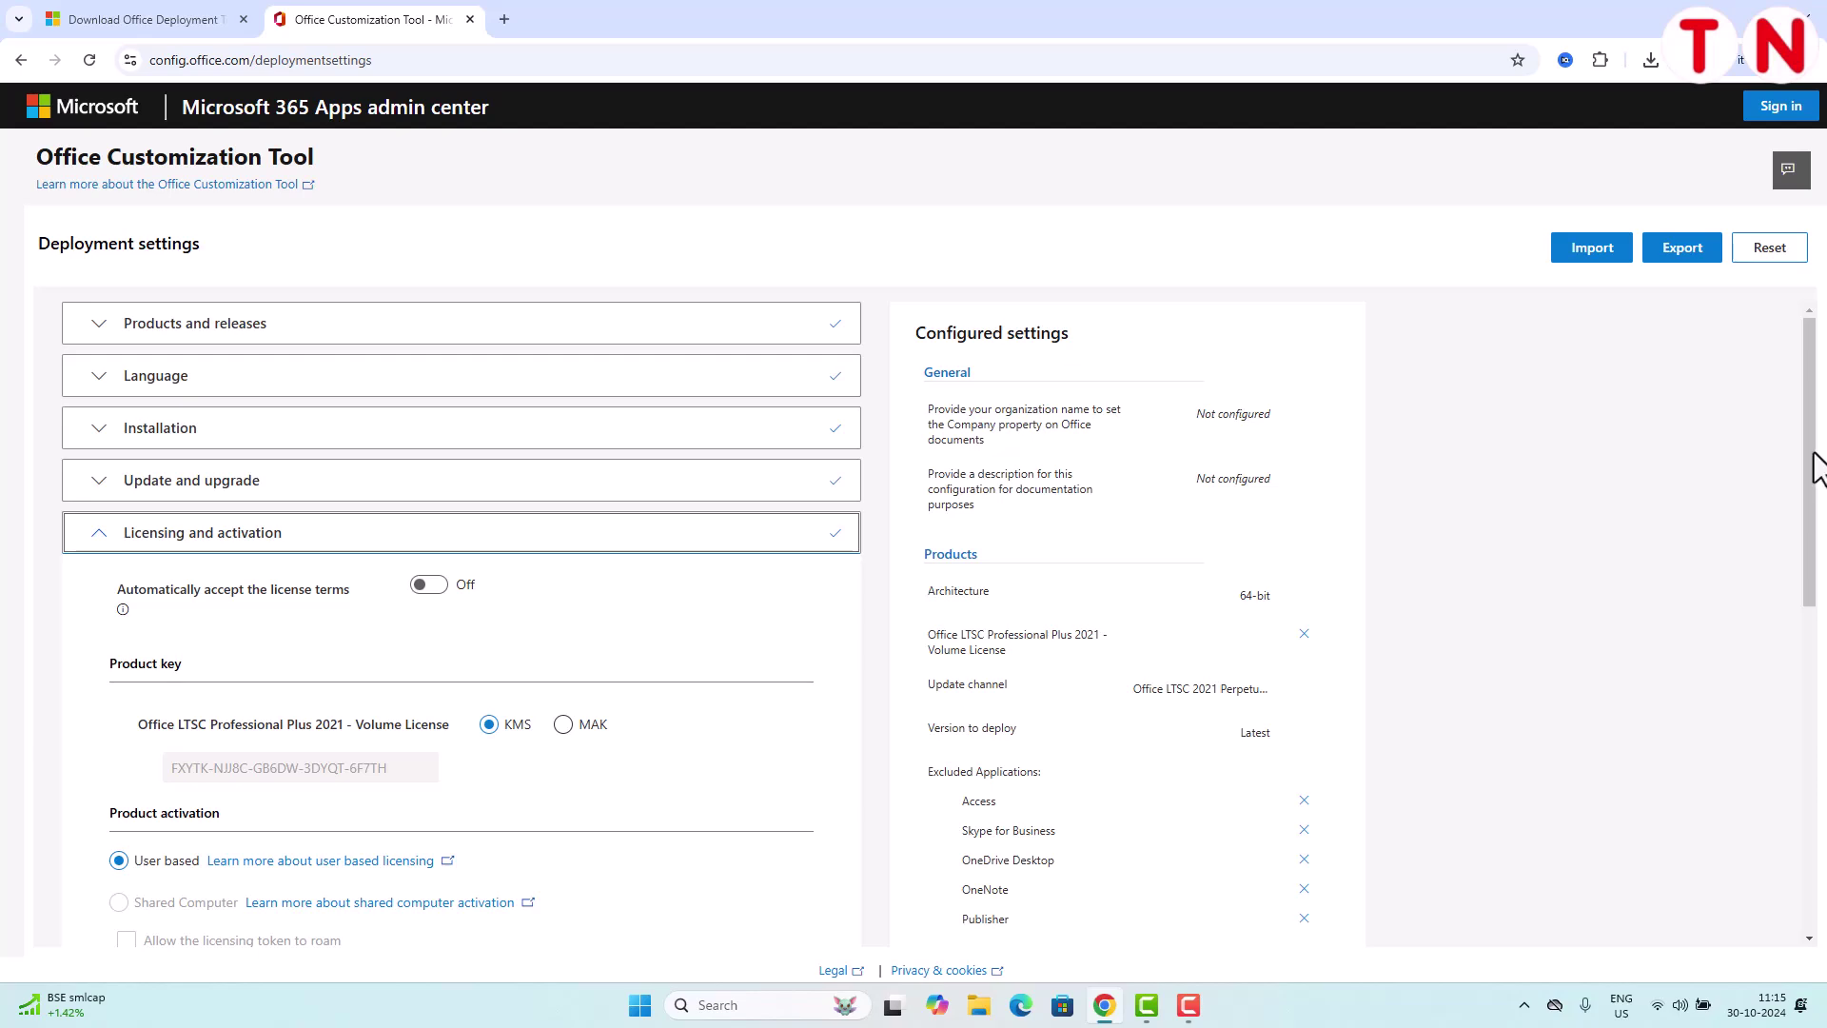
Accept the default licensing and activation, General and Application preferences settings, and finish the deployment configuration
left_click_drag(1817, 466, 1811, 733)
left_click(153, 500)
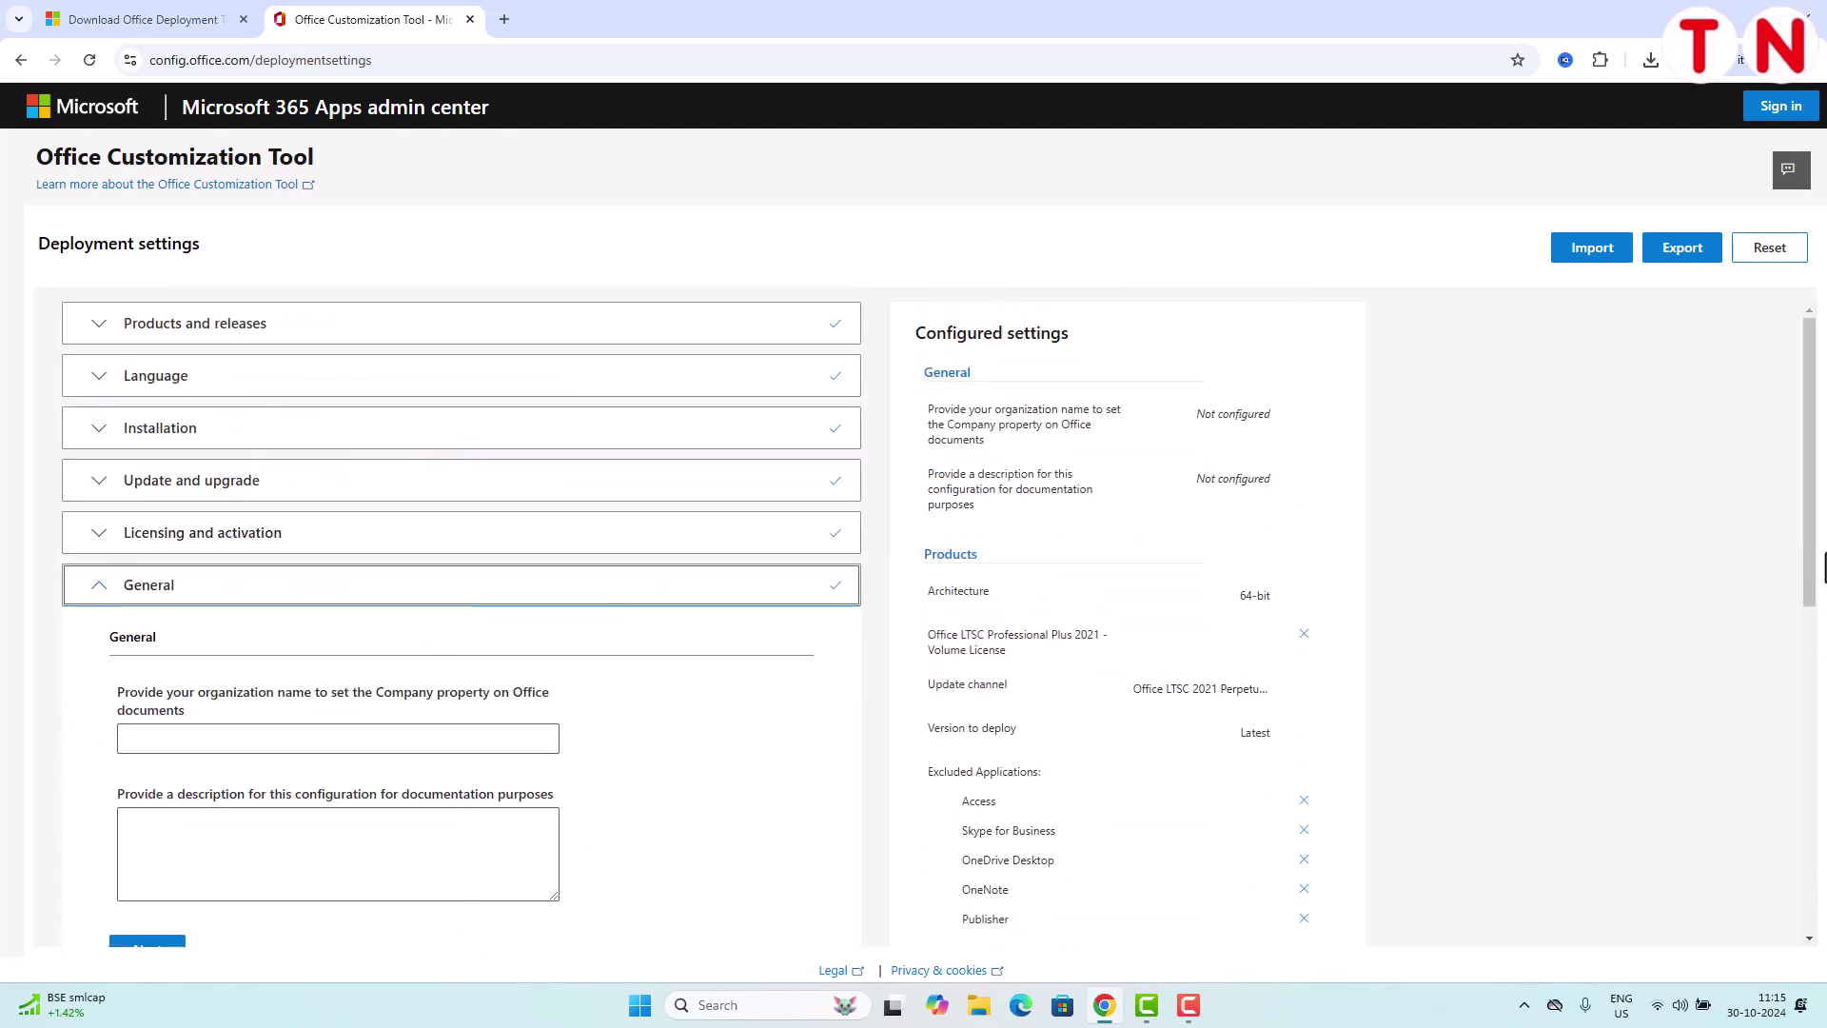
left_click_drag(1811, 482, 1811, 656)
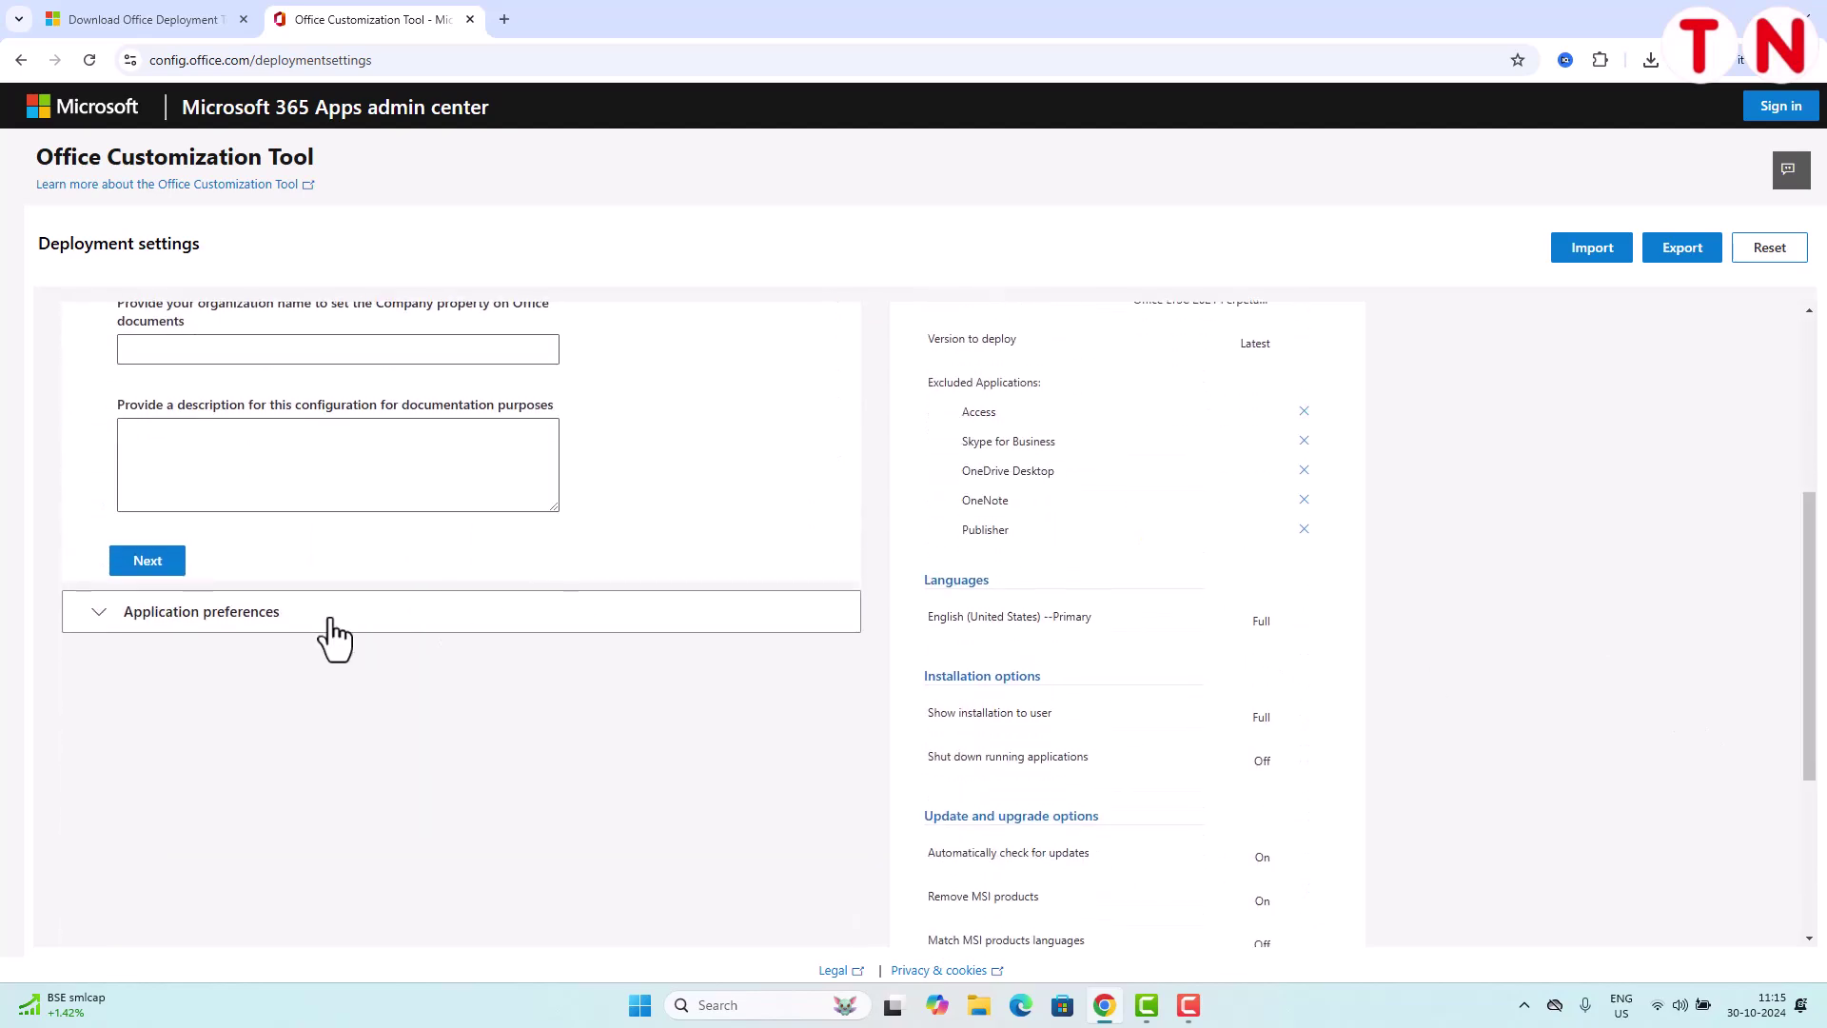
left_click(149, 562)
left_click_drag(1807, 530, 1818, 861)
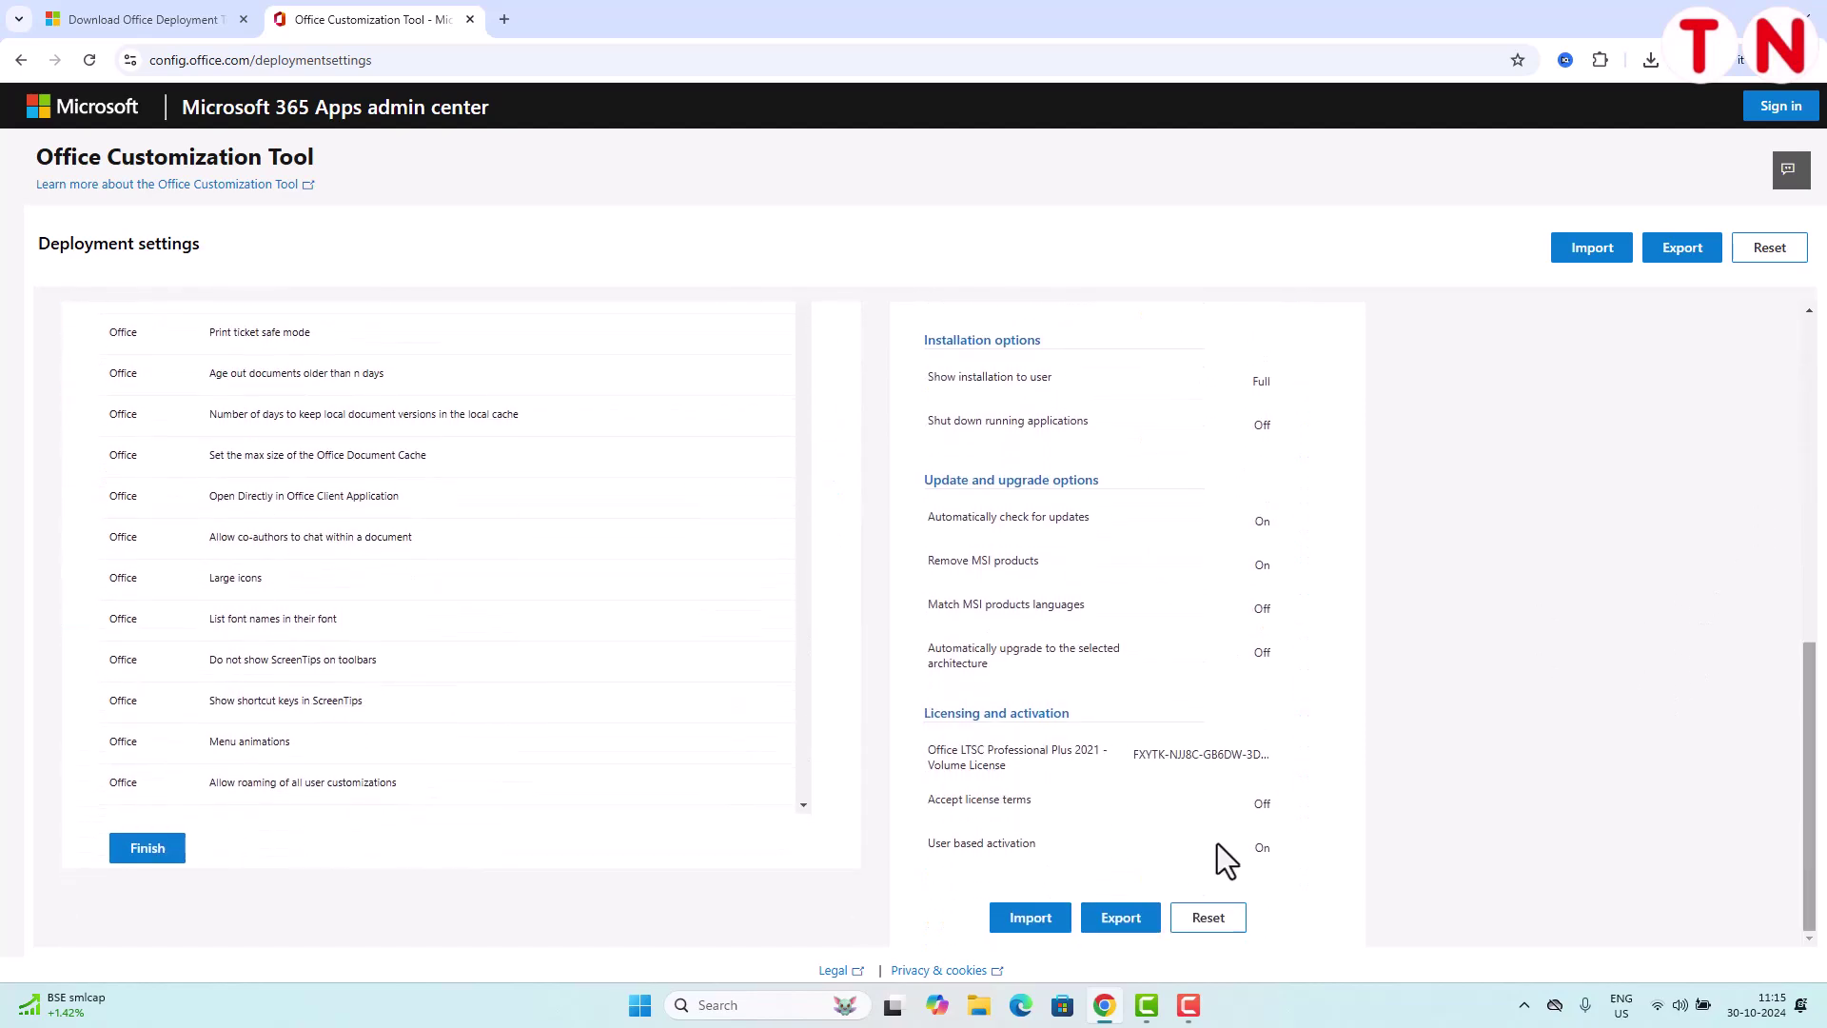
left_click(145, 849)
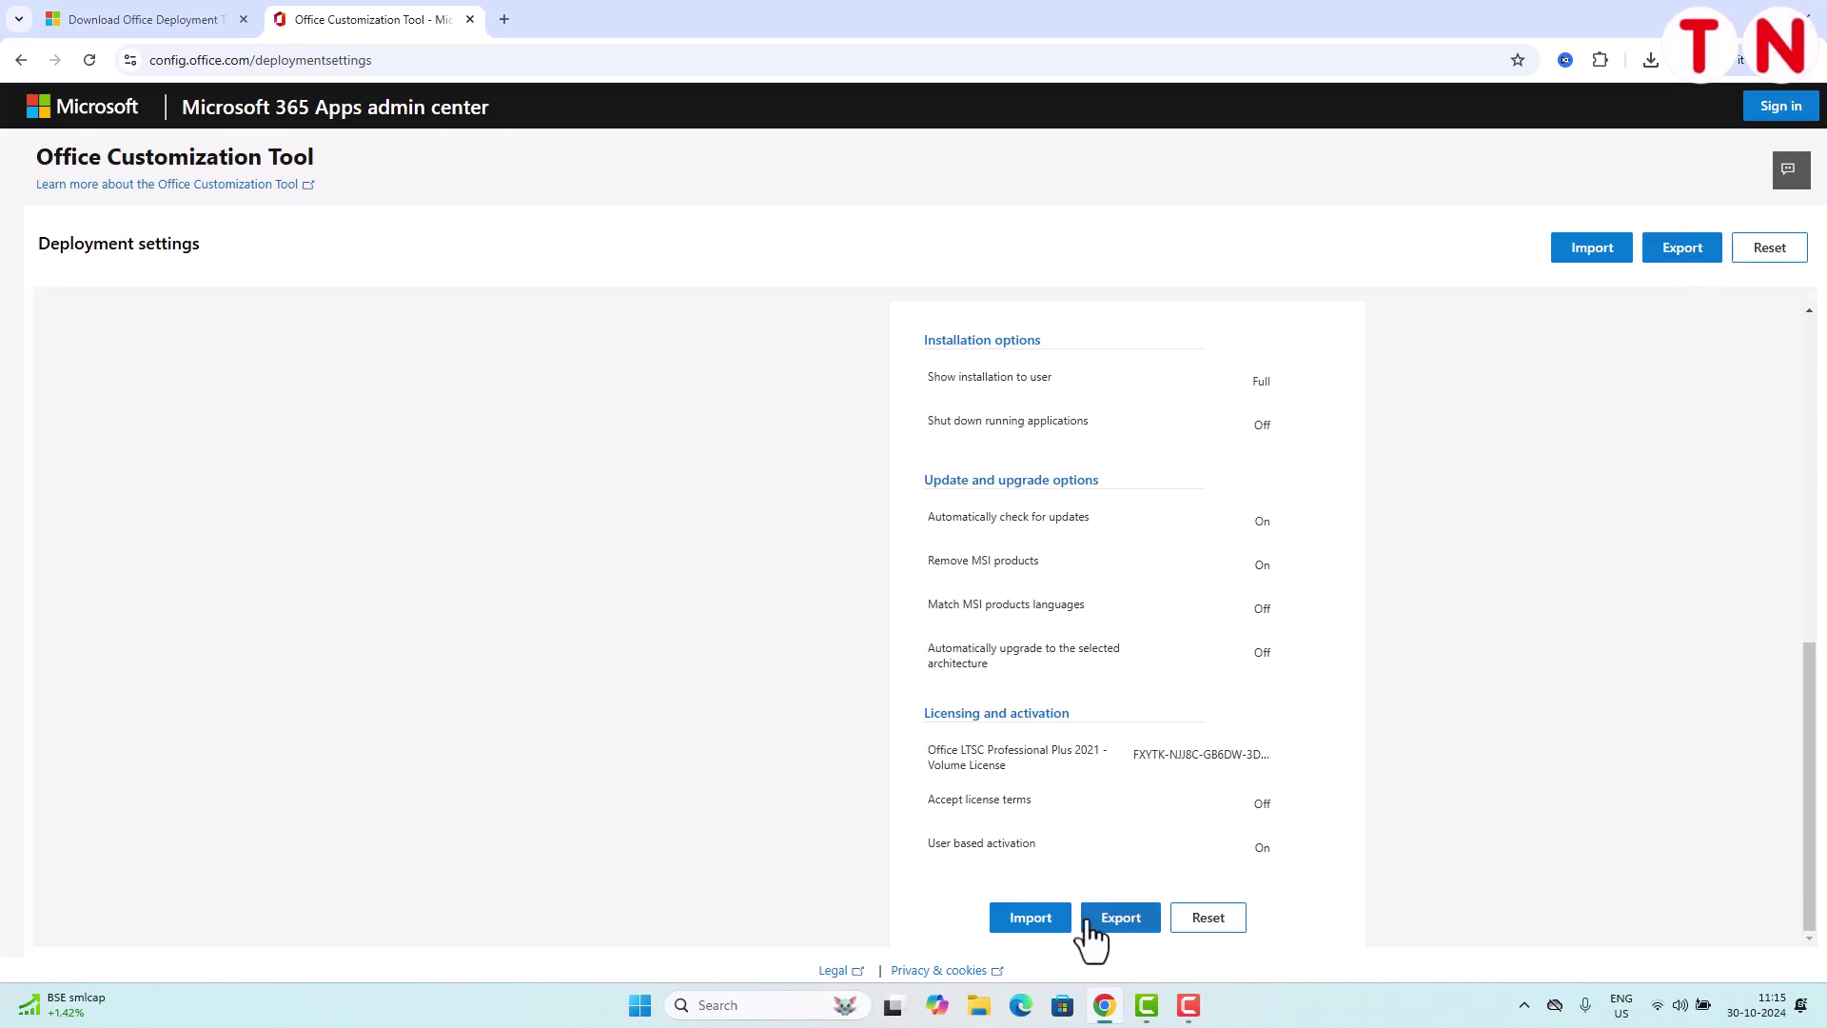
Export the configuration with Office Open XML formats as the default, accepting the license agreement and keeping the file name Configuration
left_click(1704, 269)
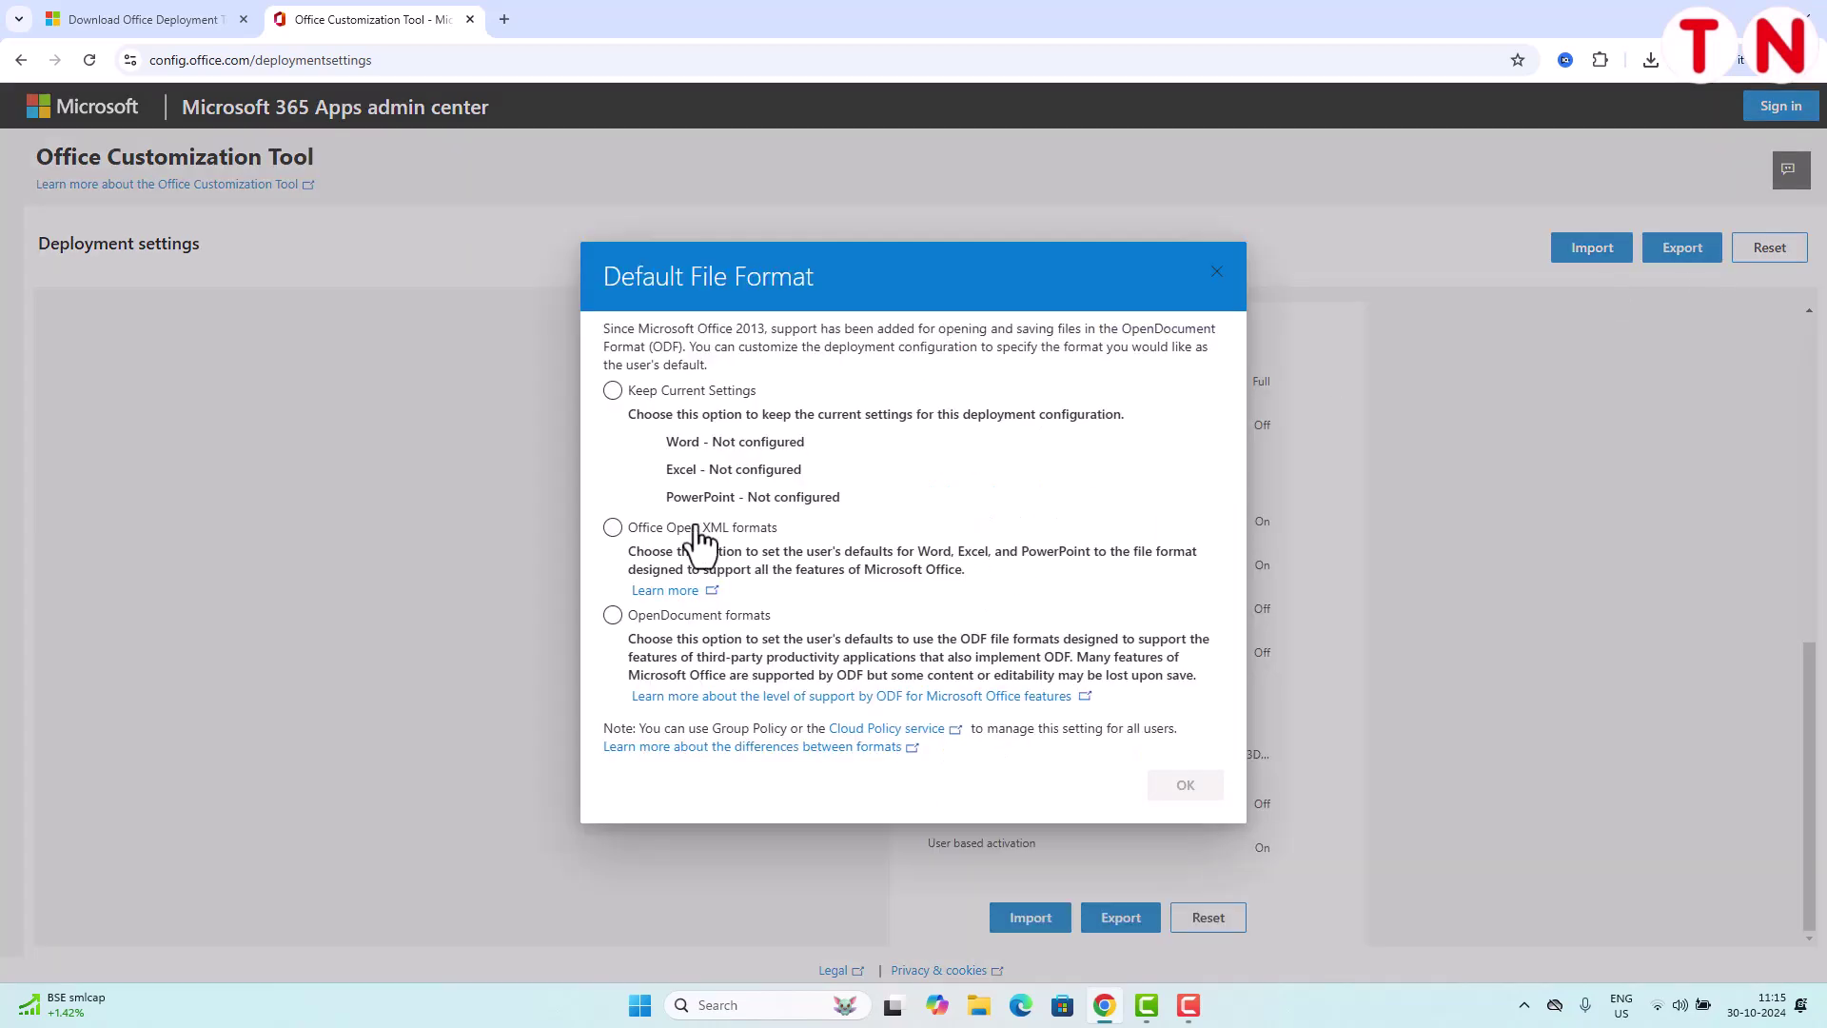
left_click(641, 533)
left_click(613, 529)
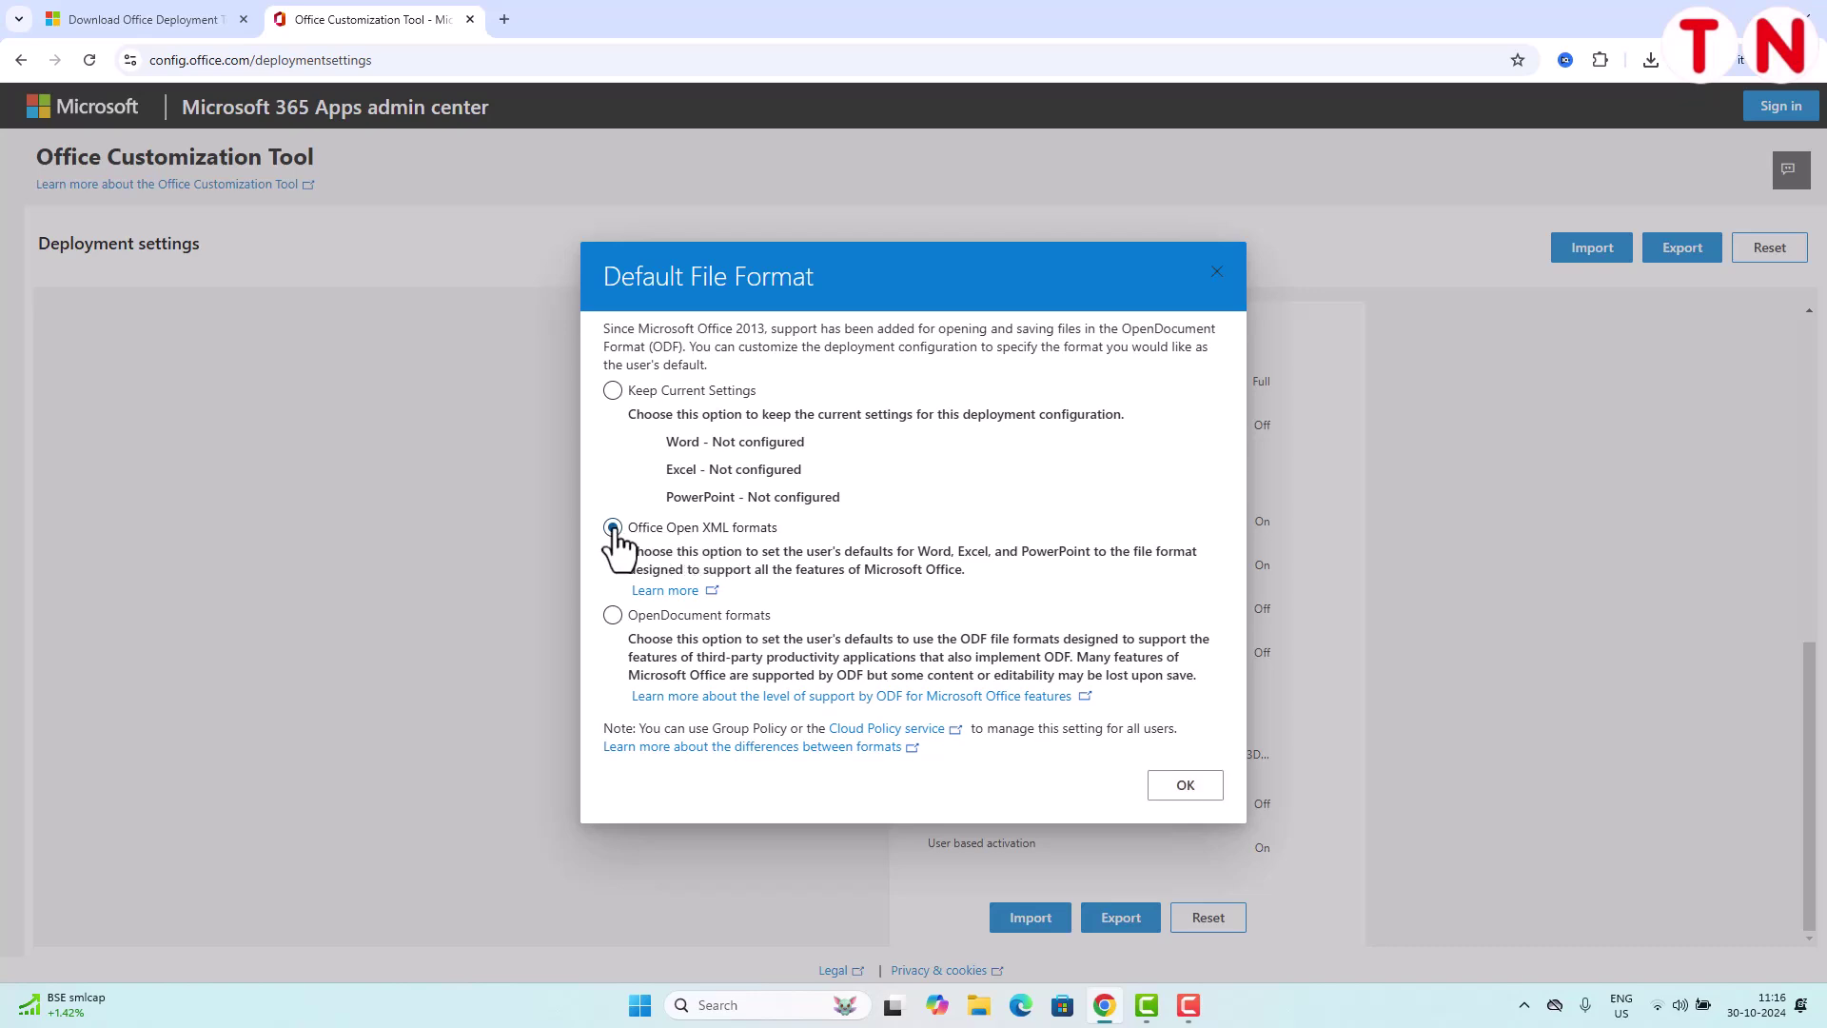
left_click(1183, 790)
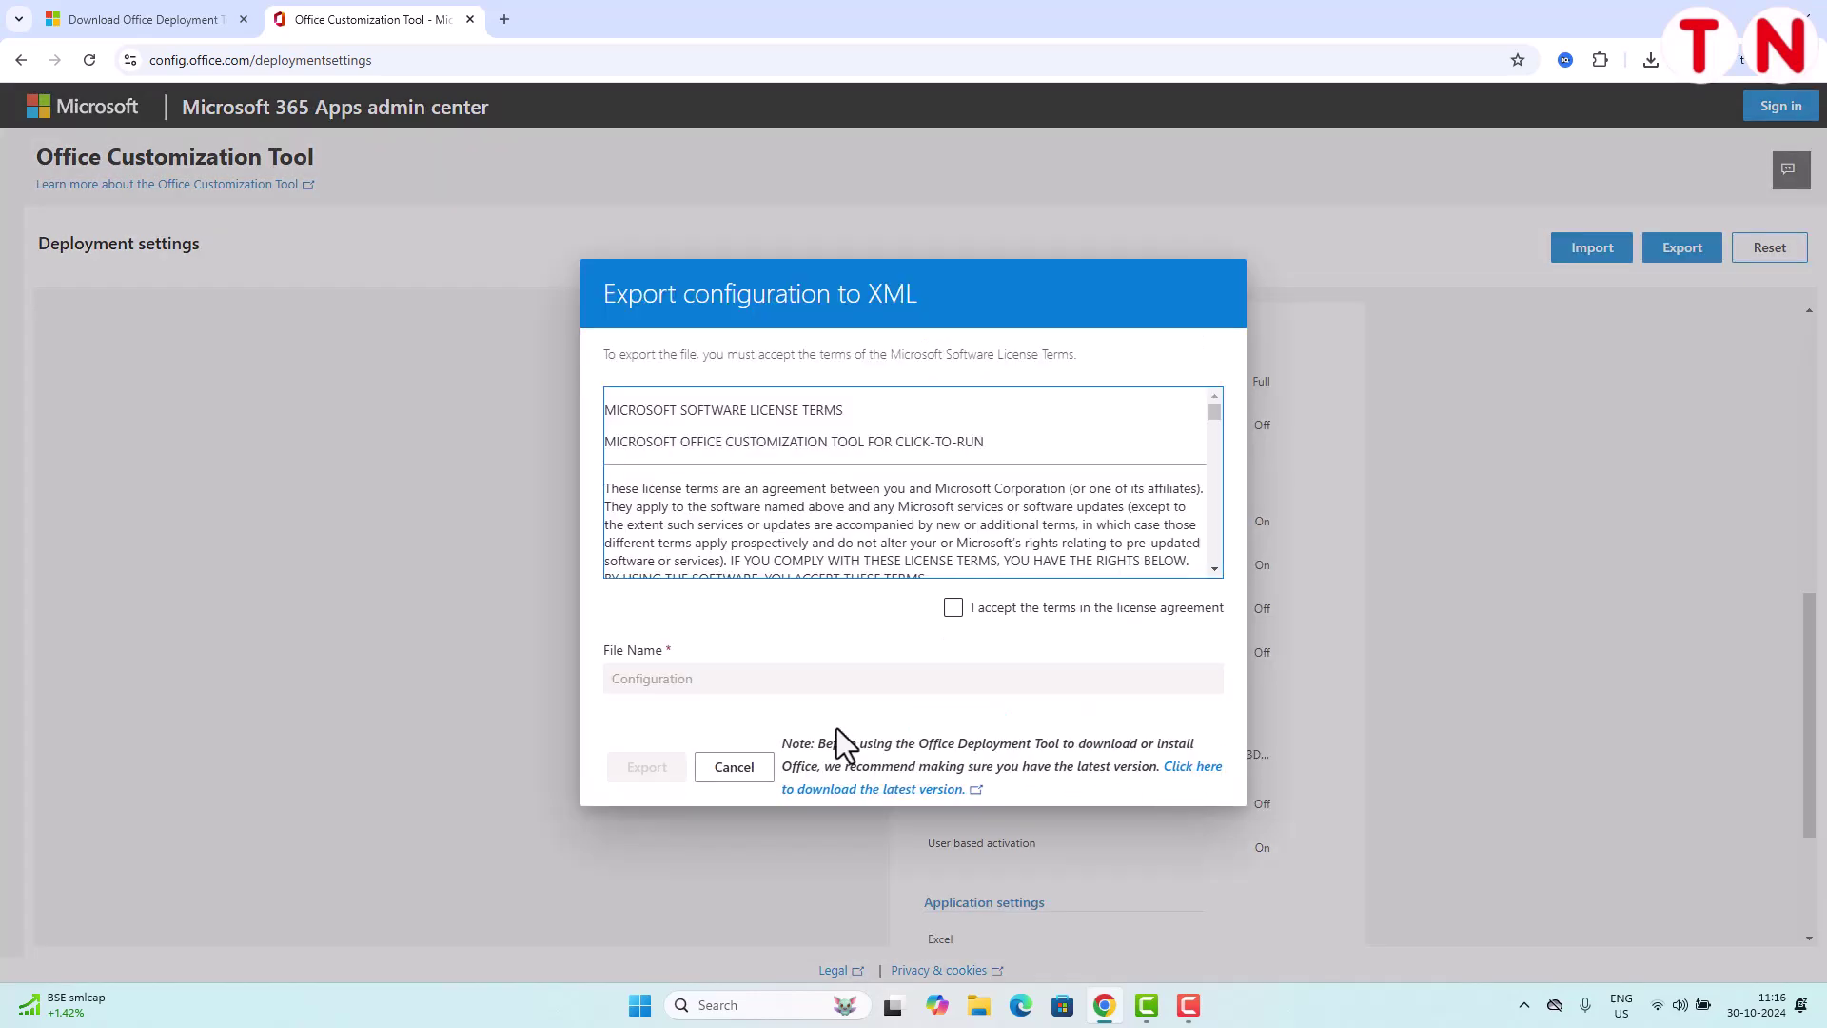
left_click(953, 609)
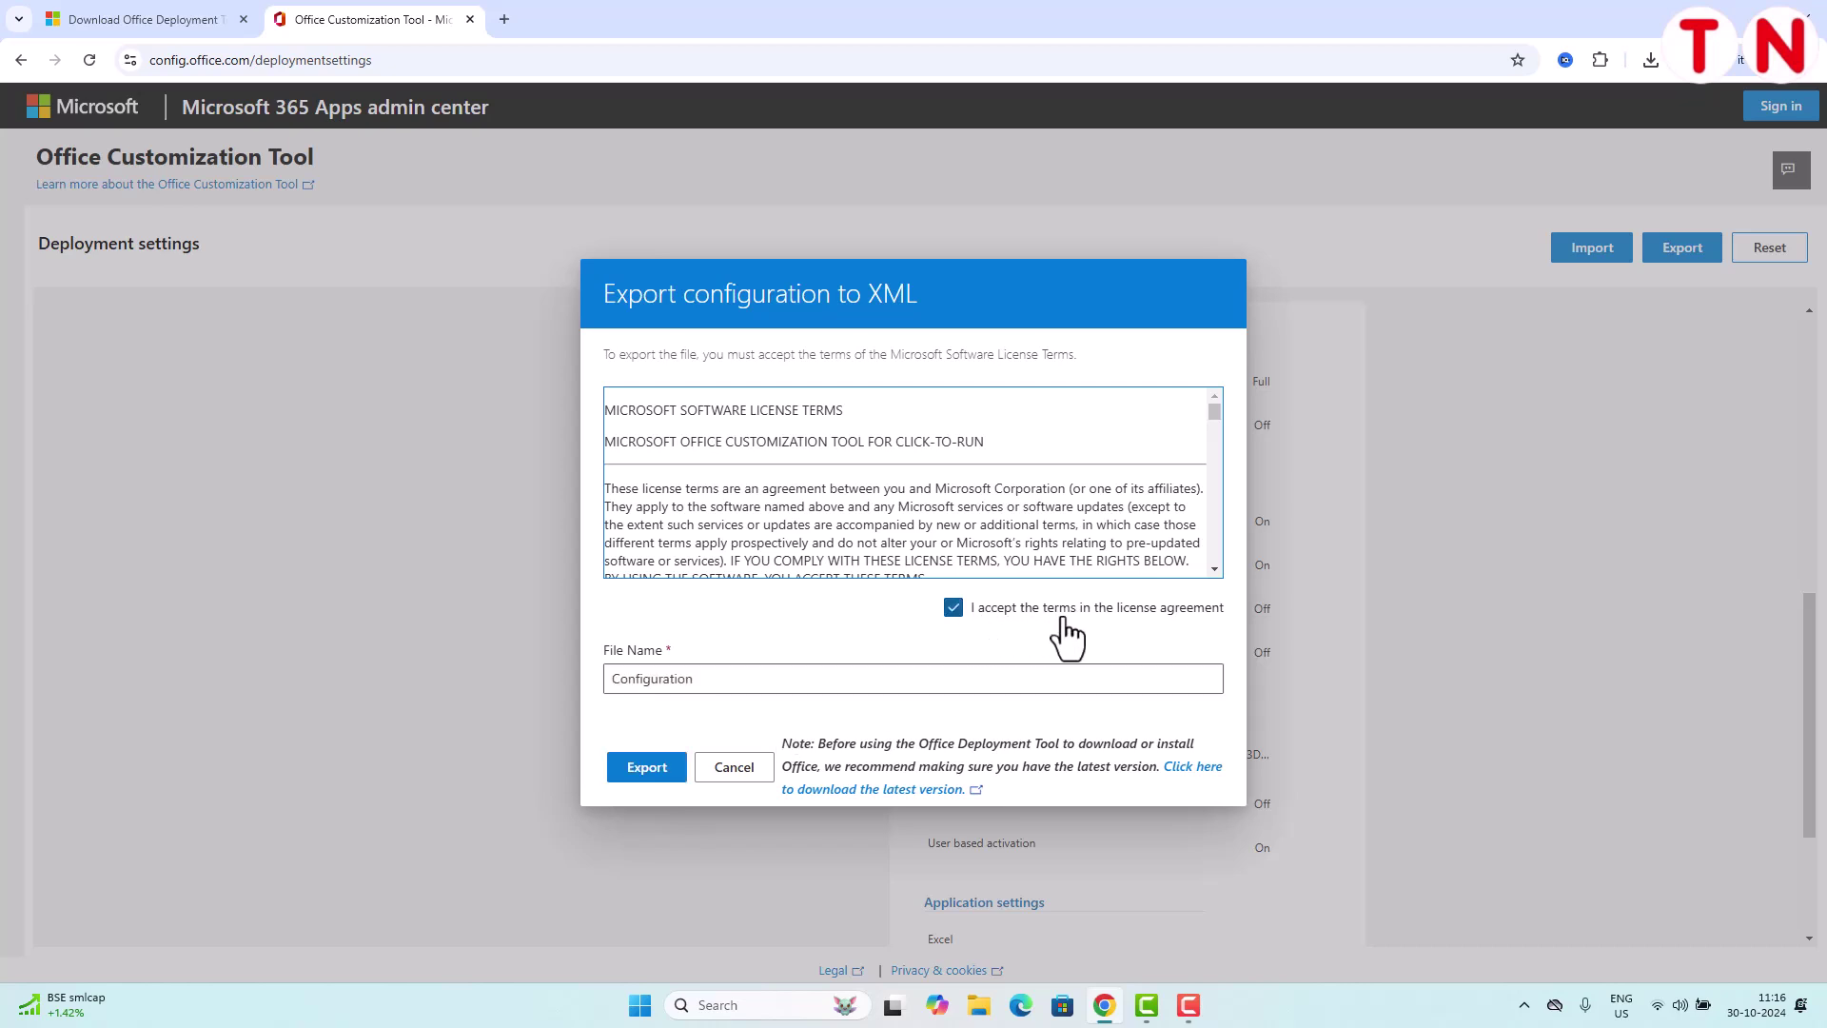
left_click(652, 770)
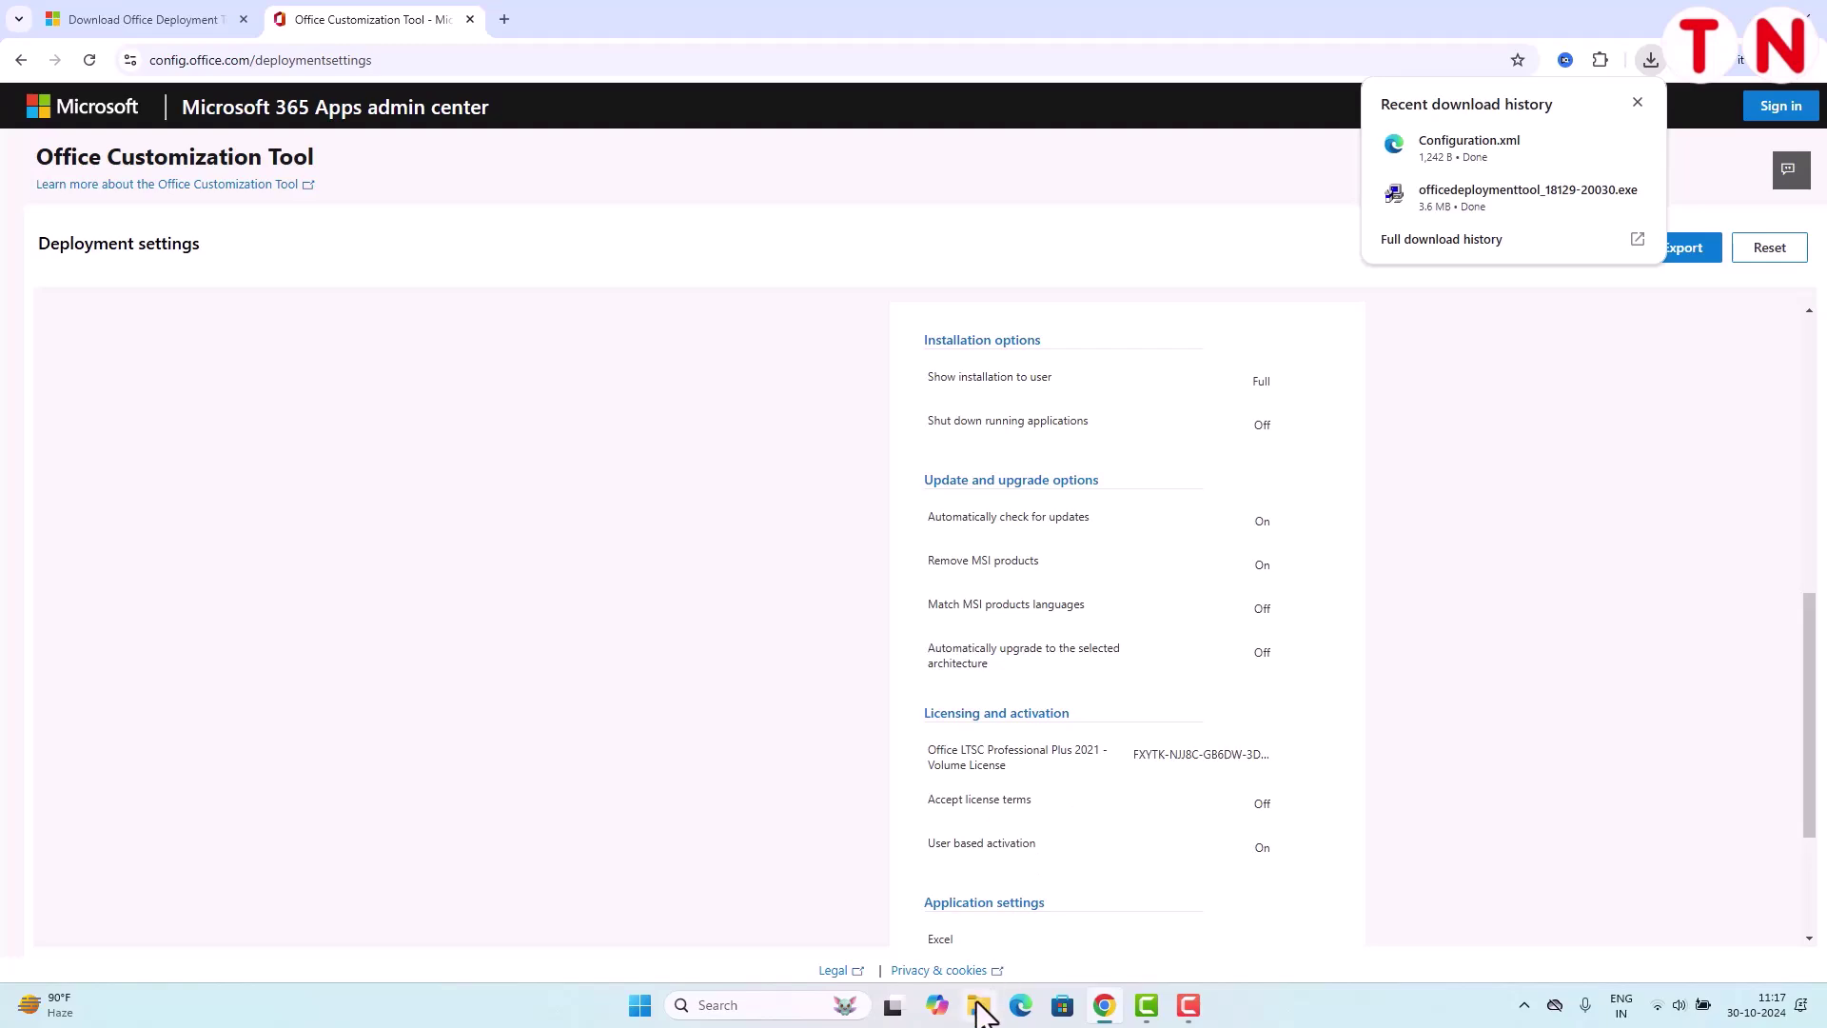
In File Explorer, create a new folder named Office 2021 on Local Disk (C:)
left_click(979, 1005)
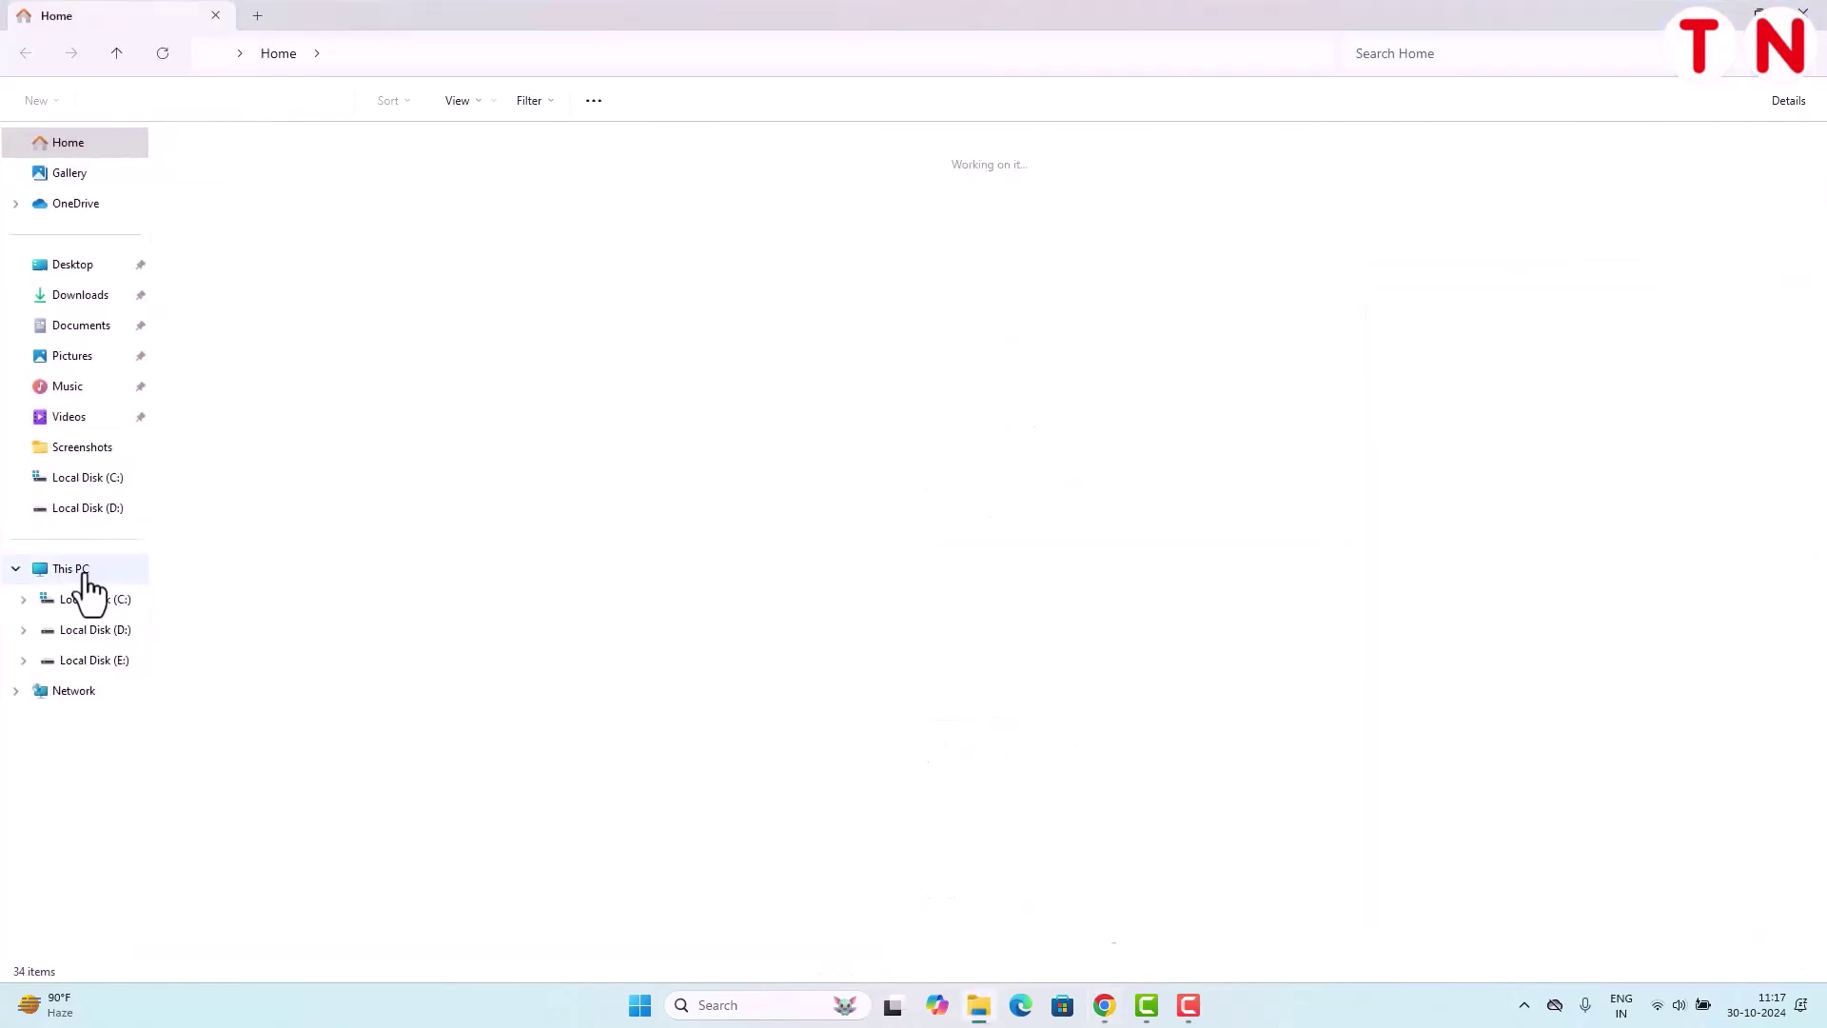
left_click(80, 572)
double_click(324, 191)
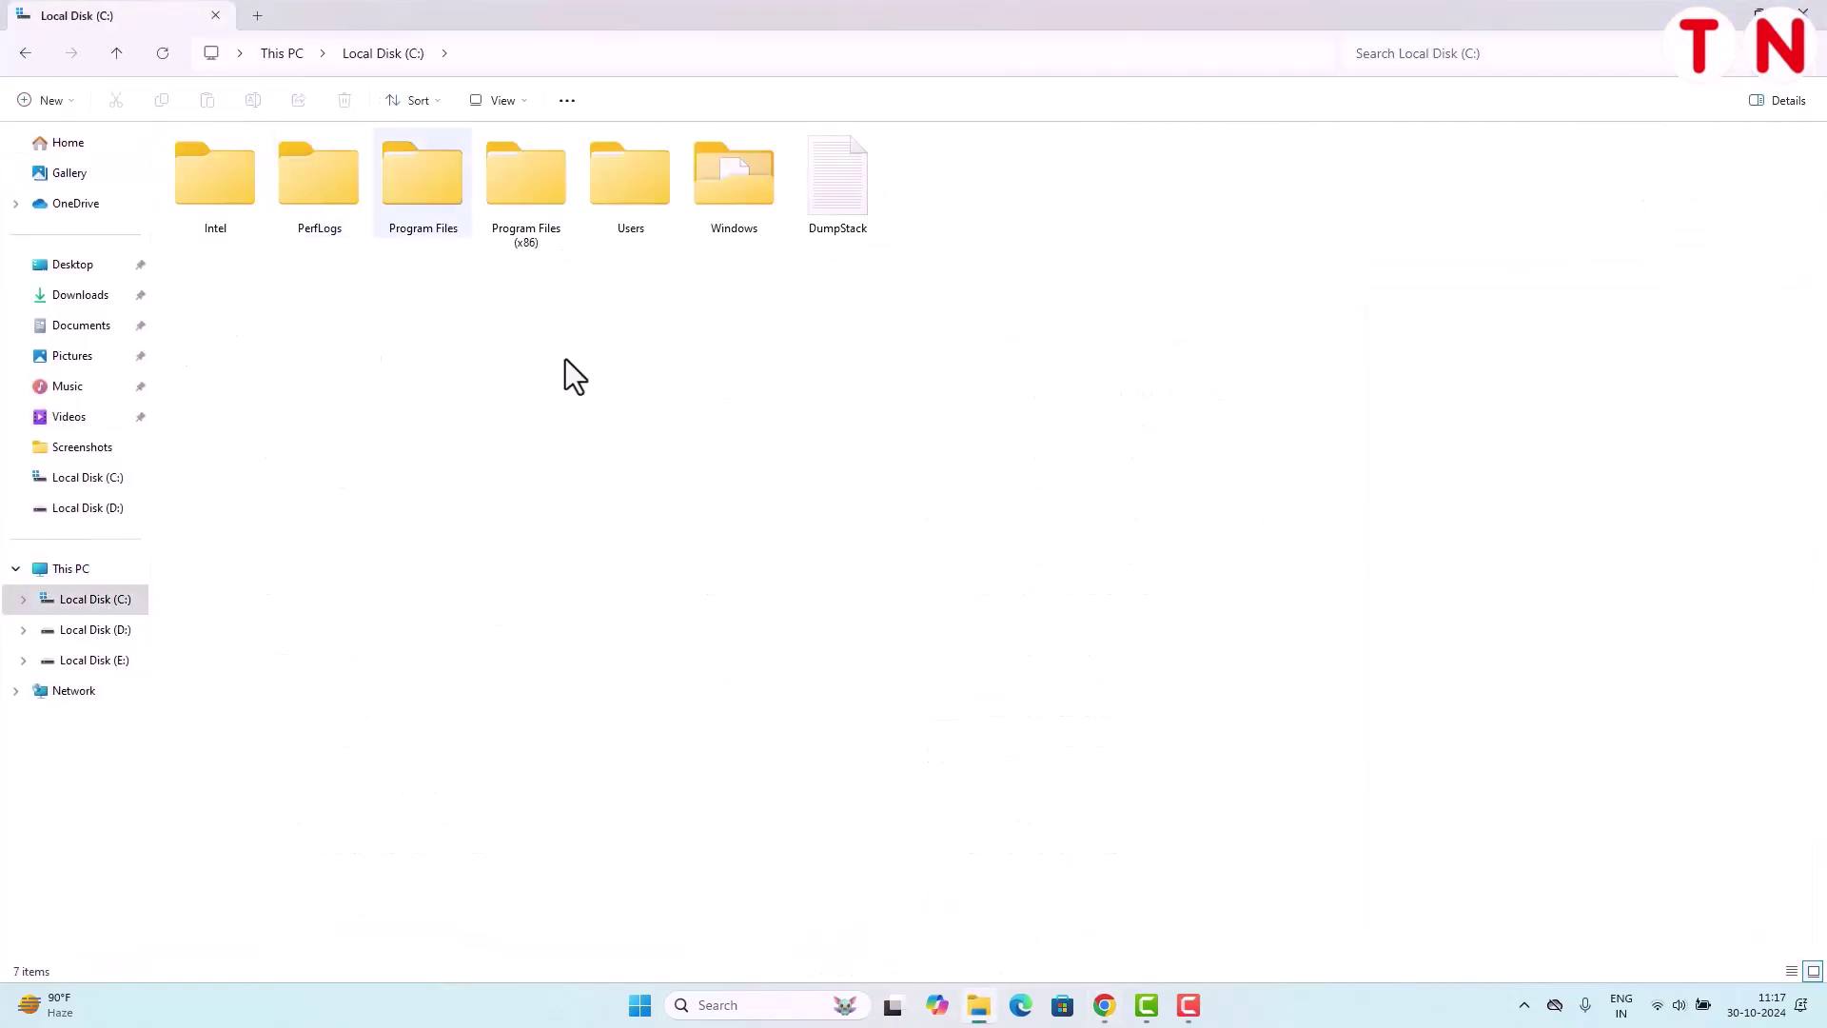
right_click(626, 409)
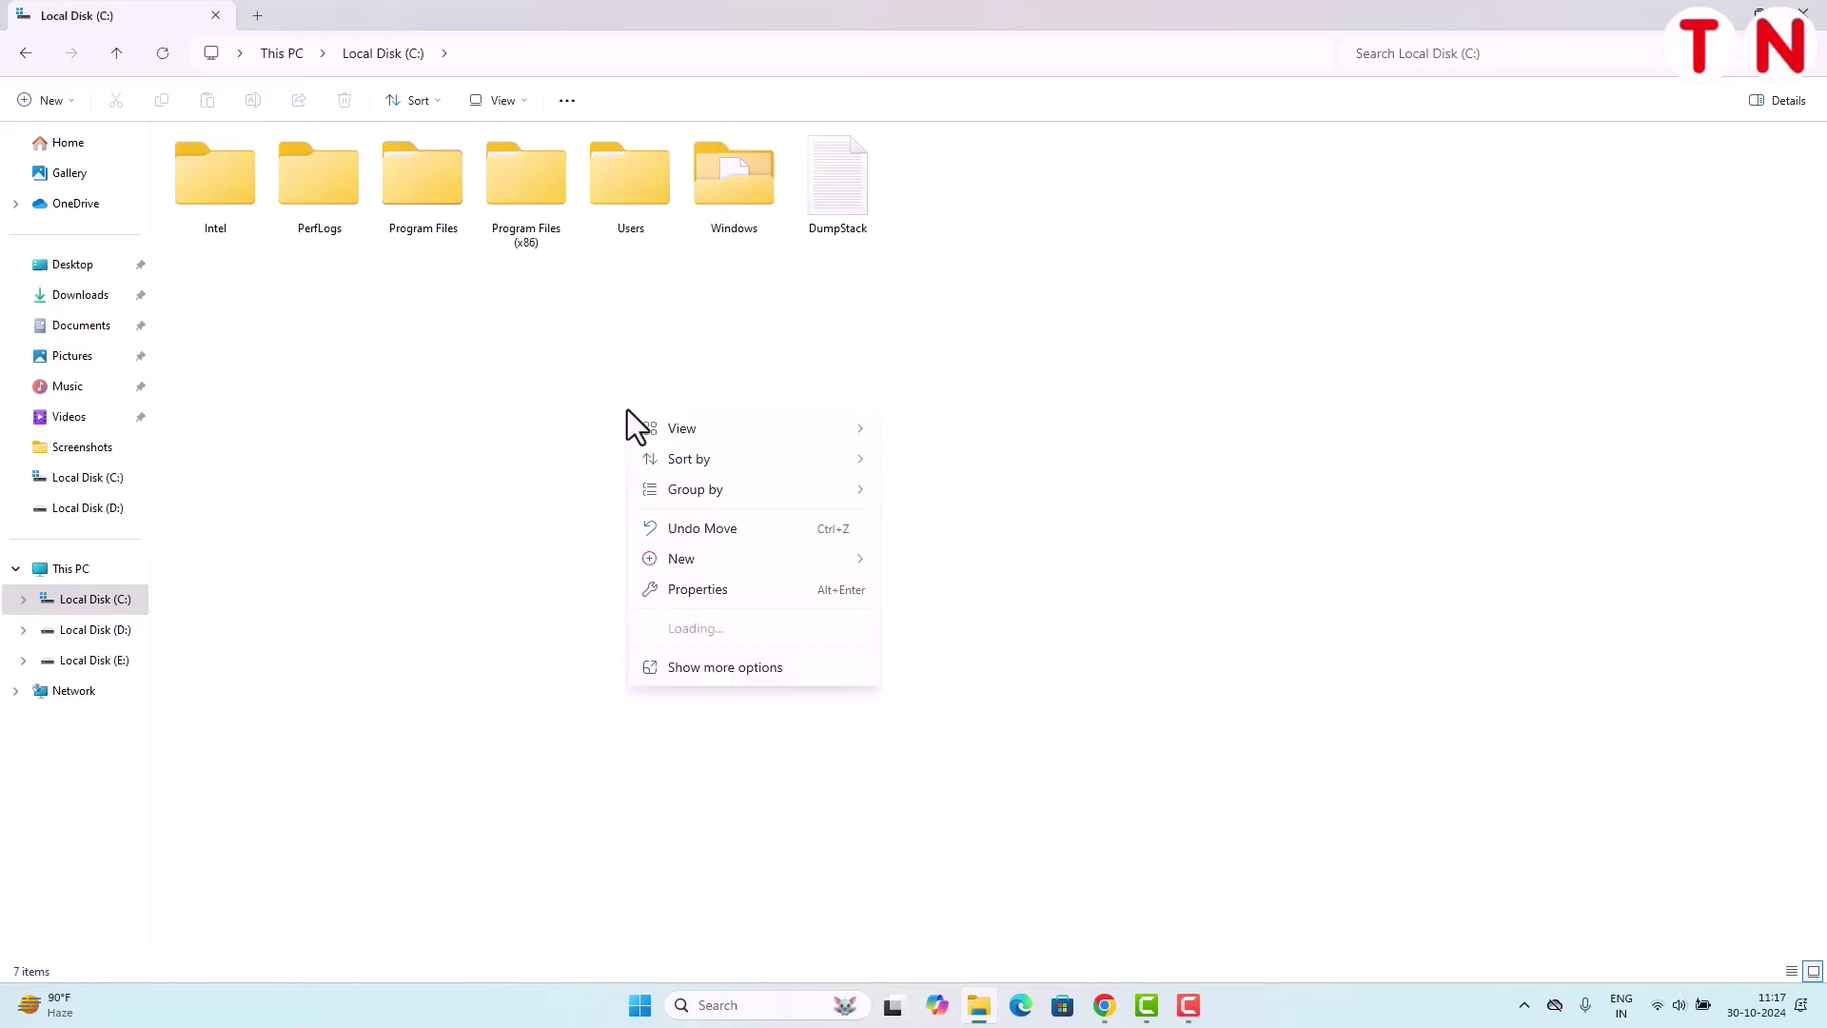
mouse_move(711, 555)
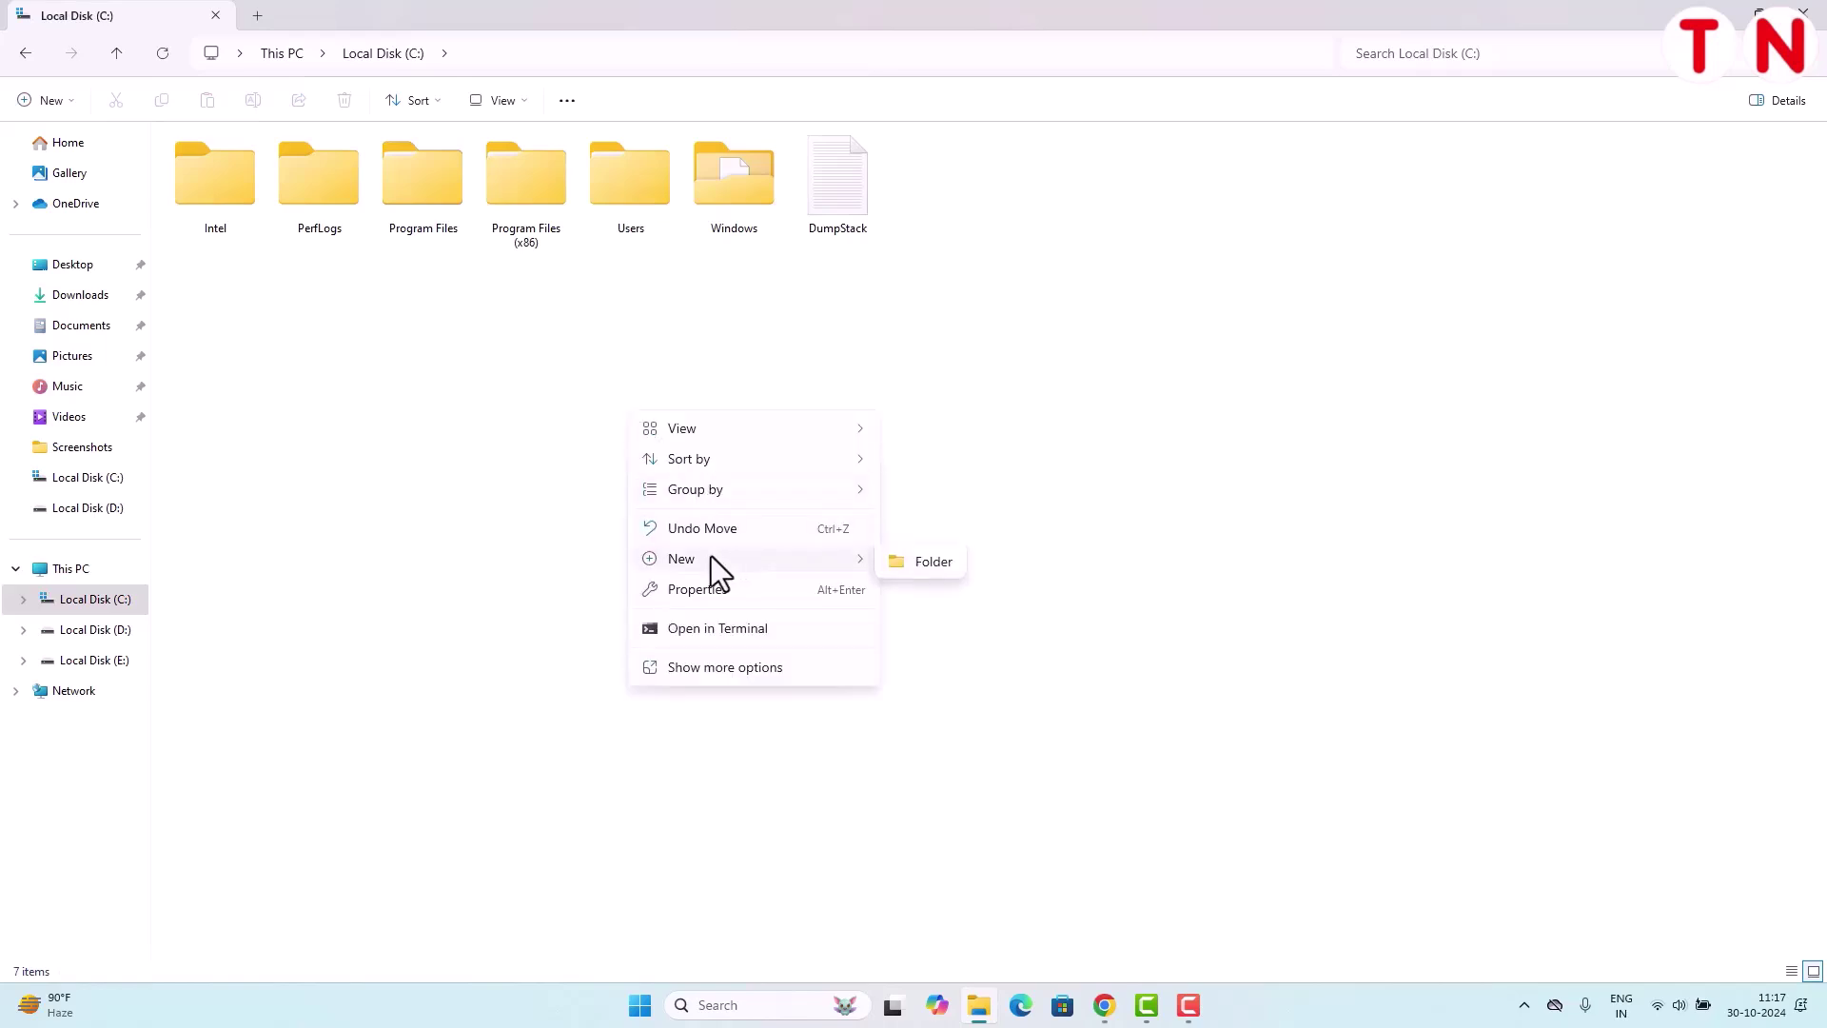
left_click(921, 562)
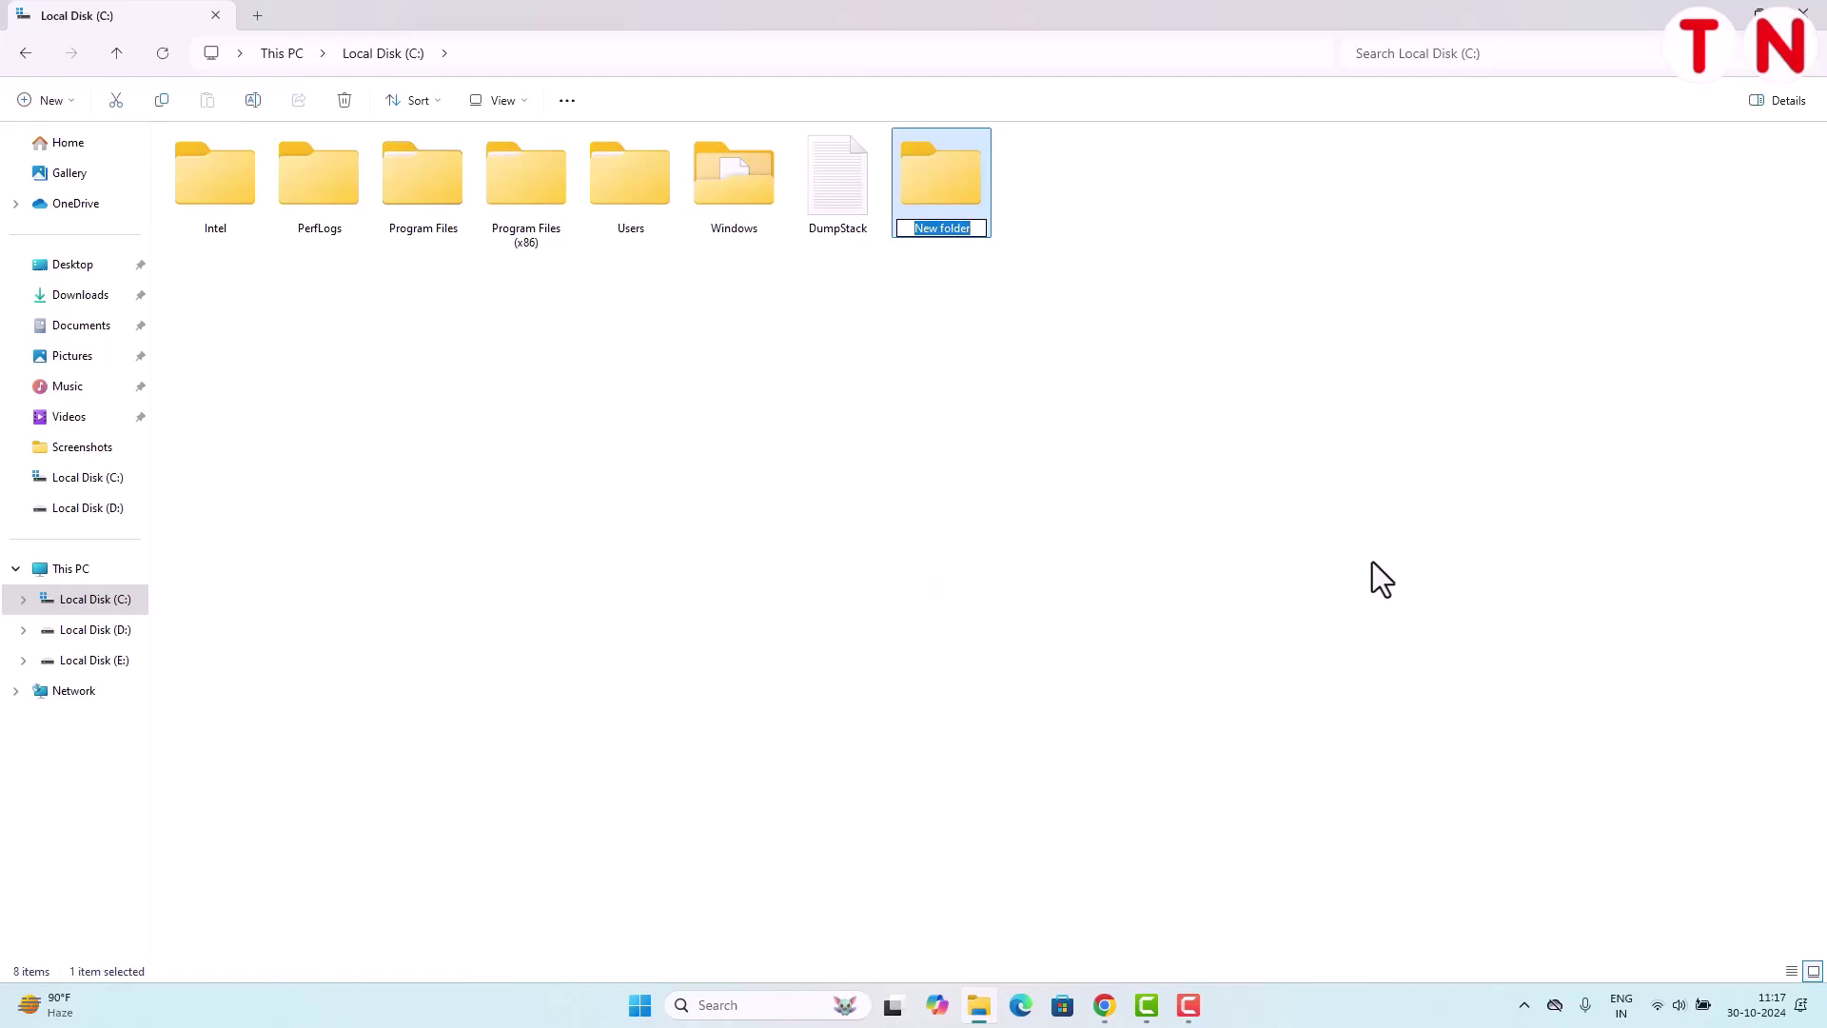
type("Office 2")
key("ctrl+a")
key("BackSpace")
type("Office 2021")
left_click(1381, 578)
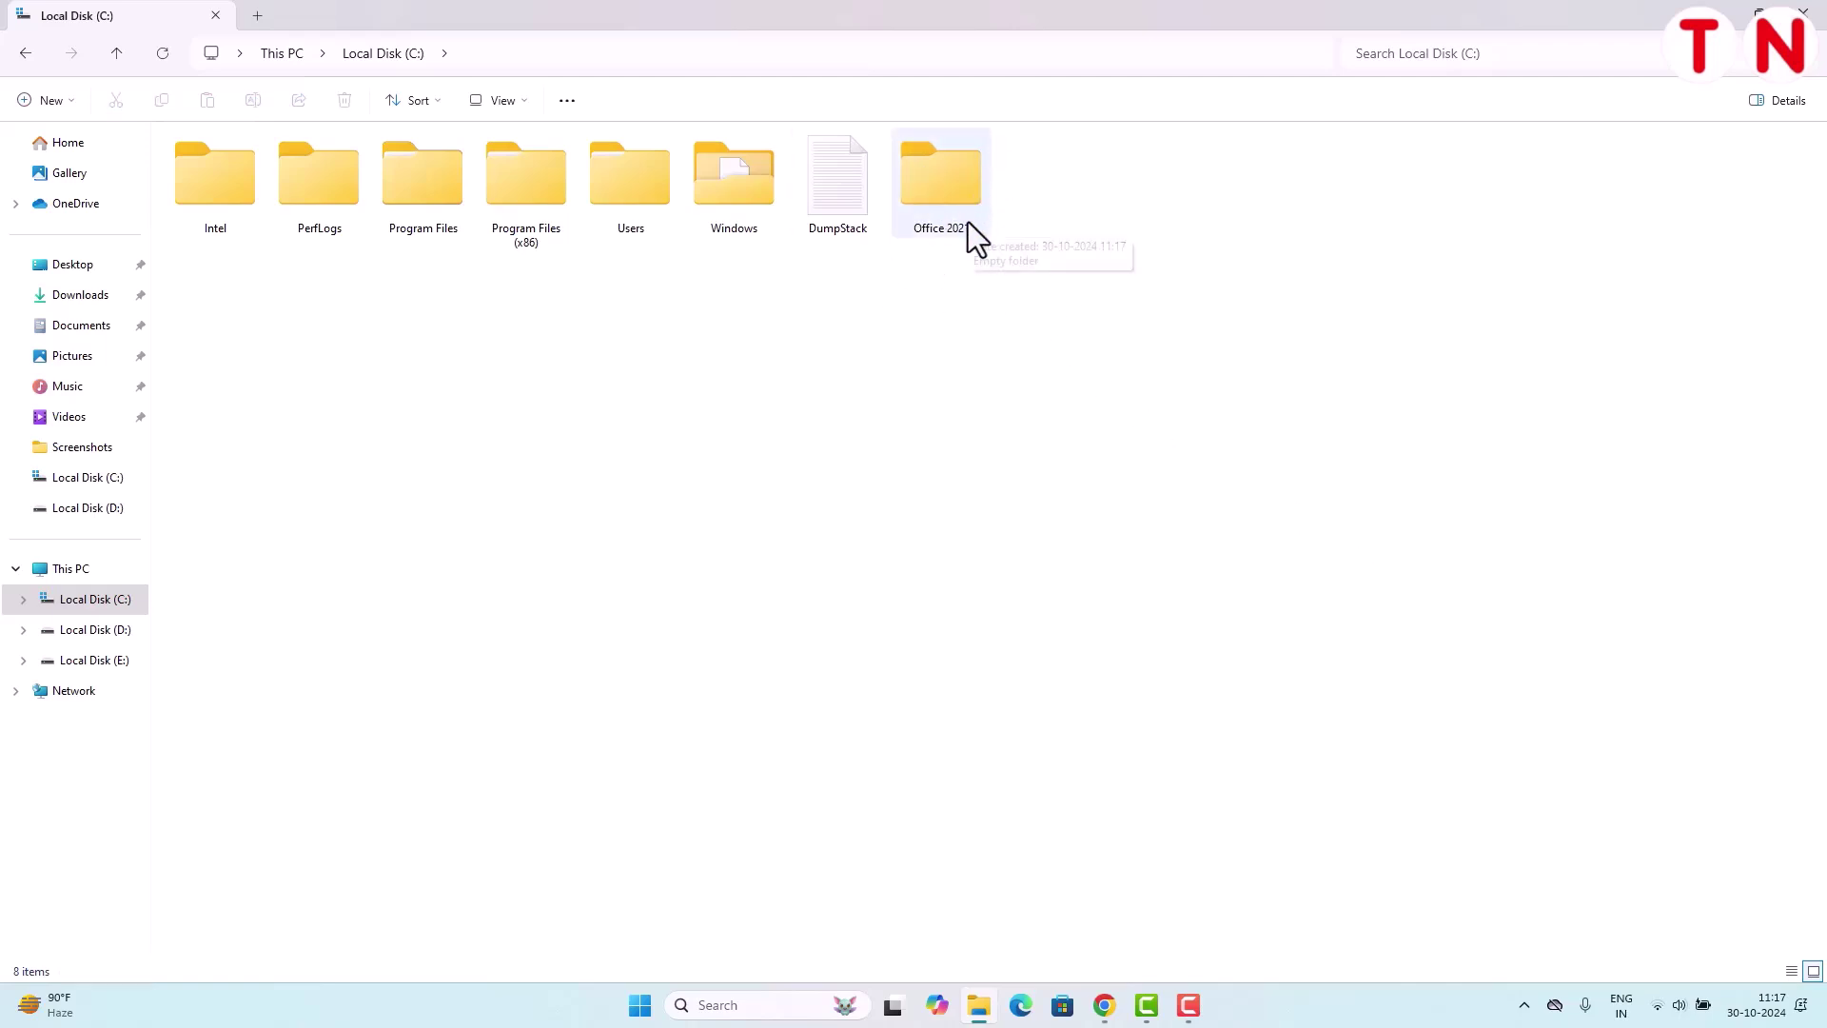
left_click(80, 295)
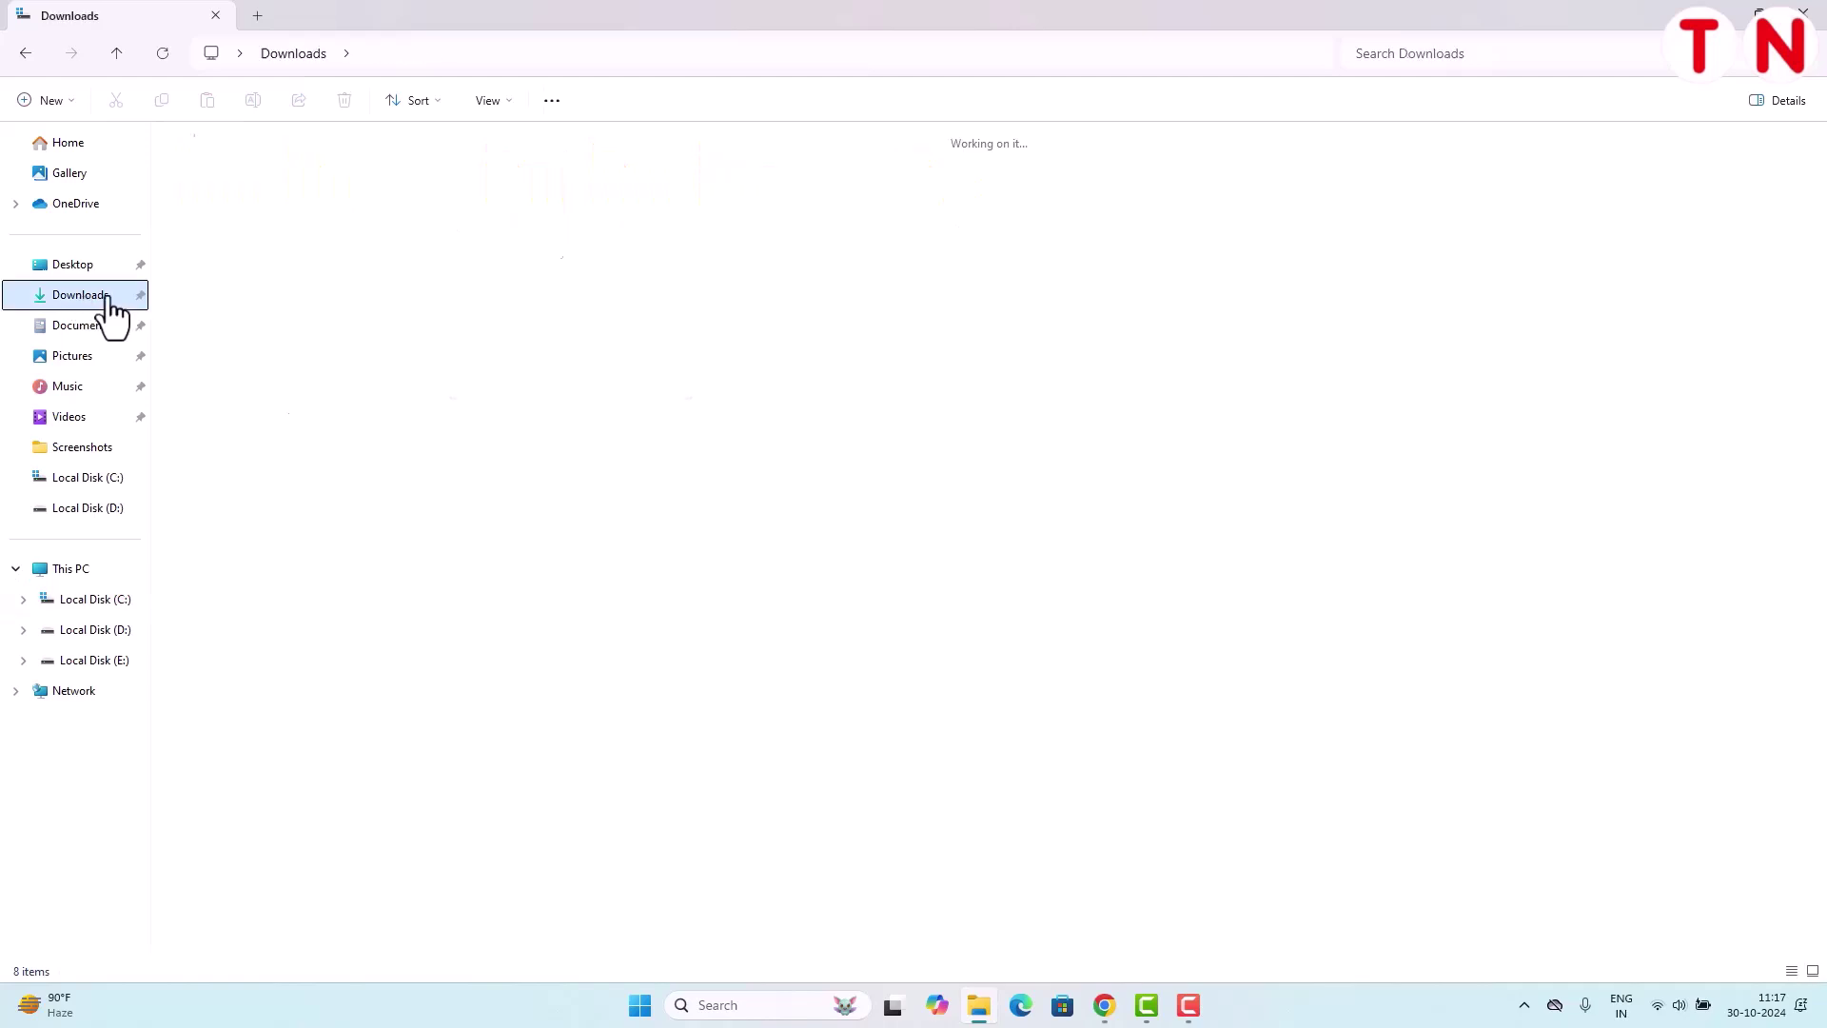
left_click(266, 303)
key("shift+Right")
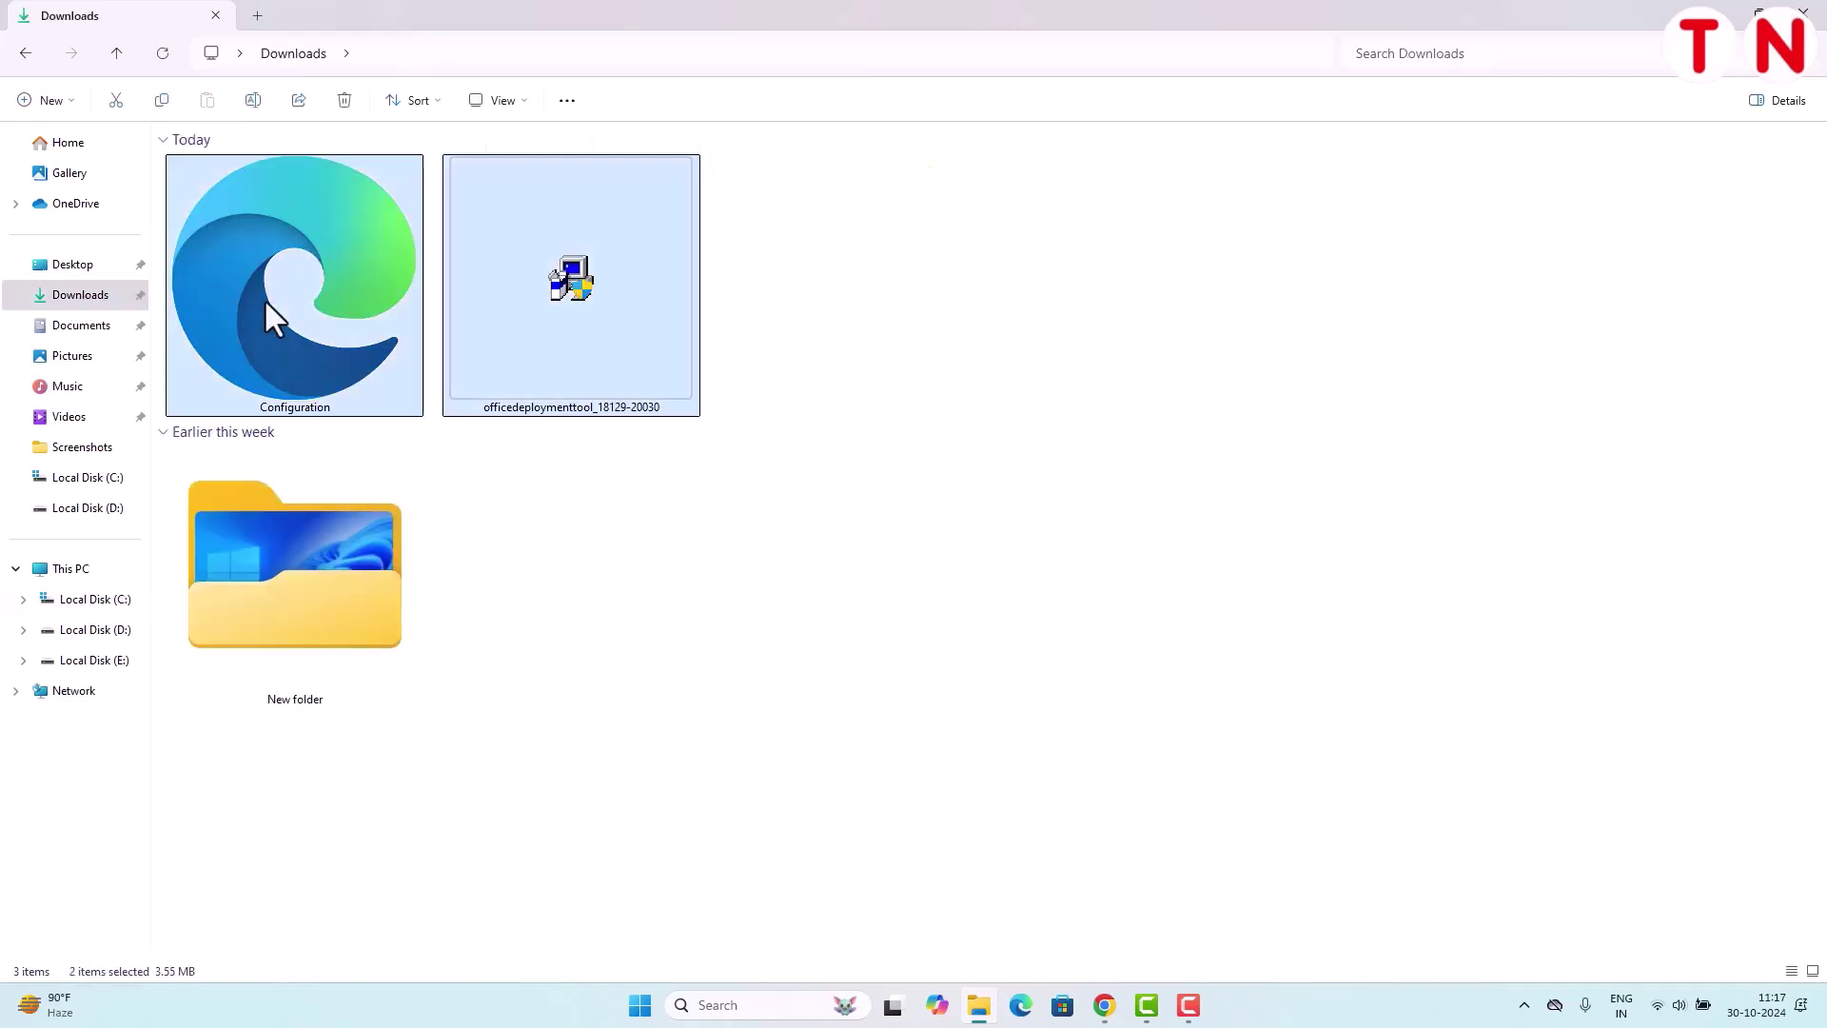
right_click(265, 301)
left_click(287, 331)
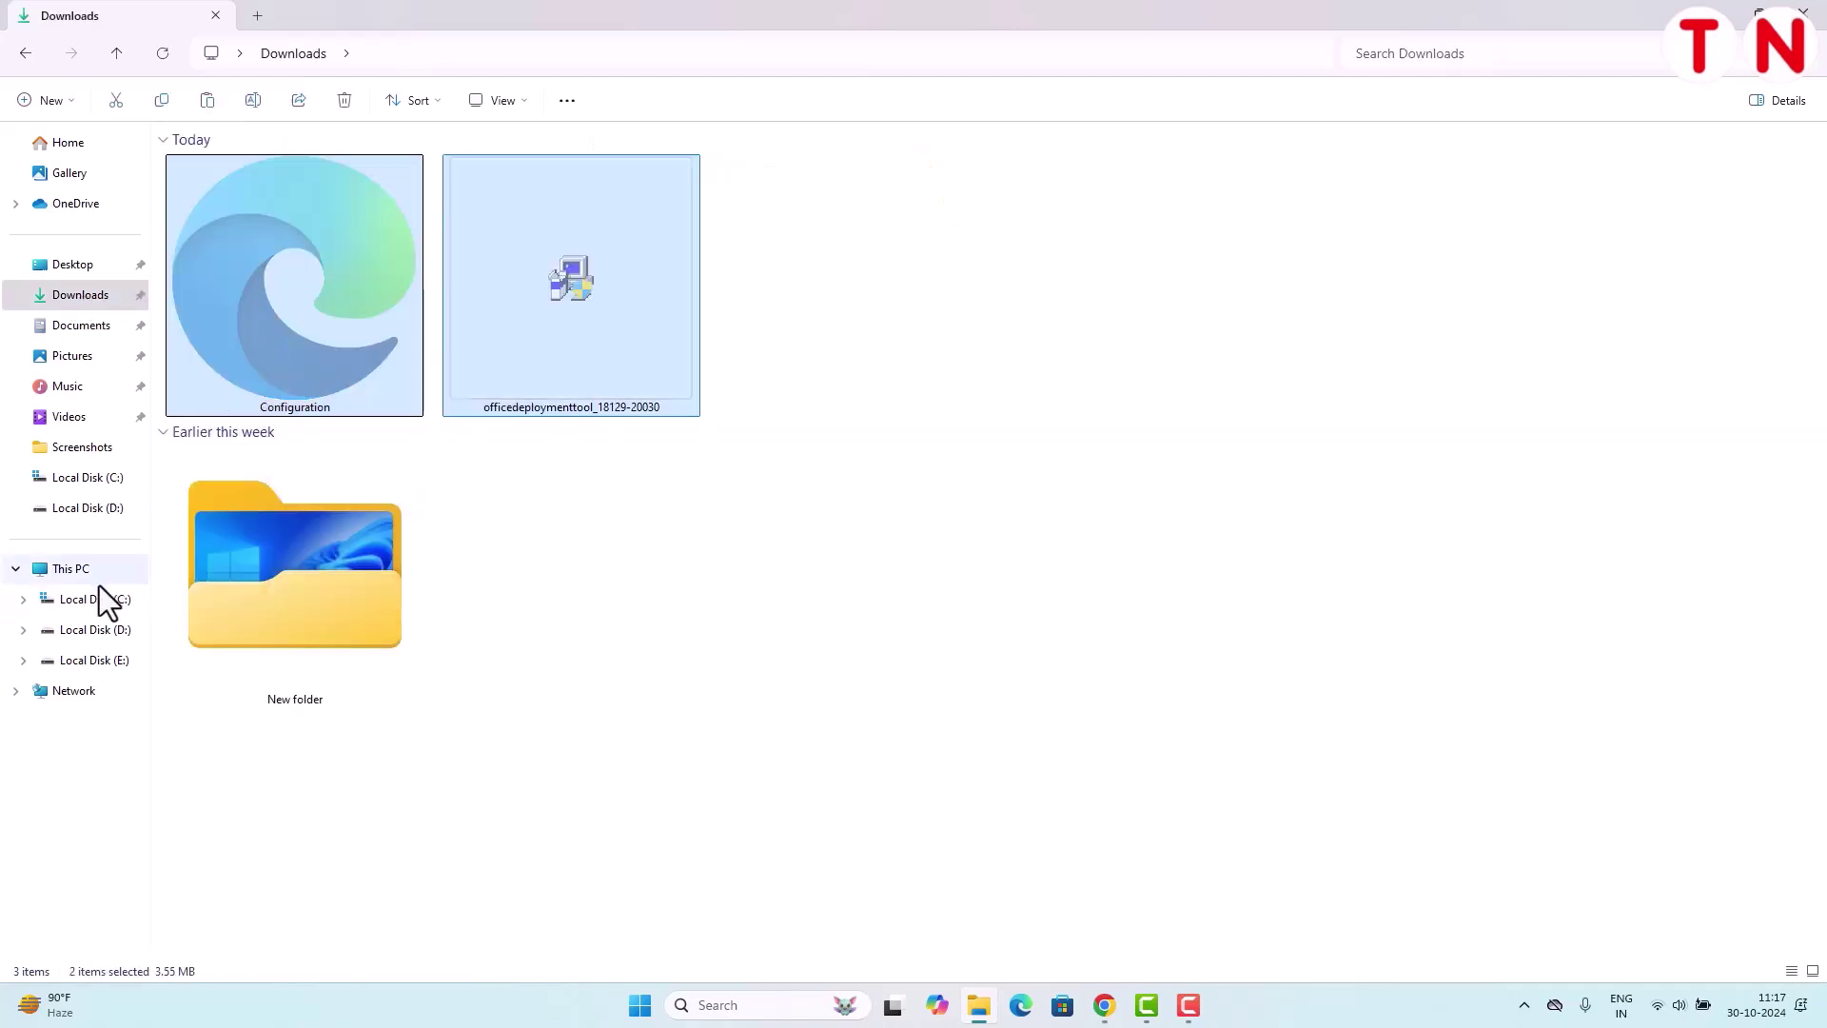
left_click(96, 599)
double_click(323, 206)
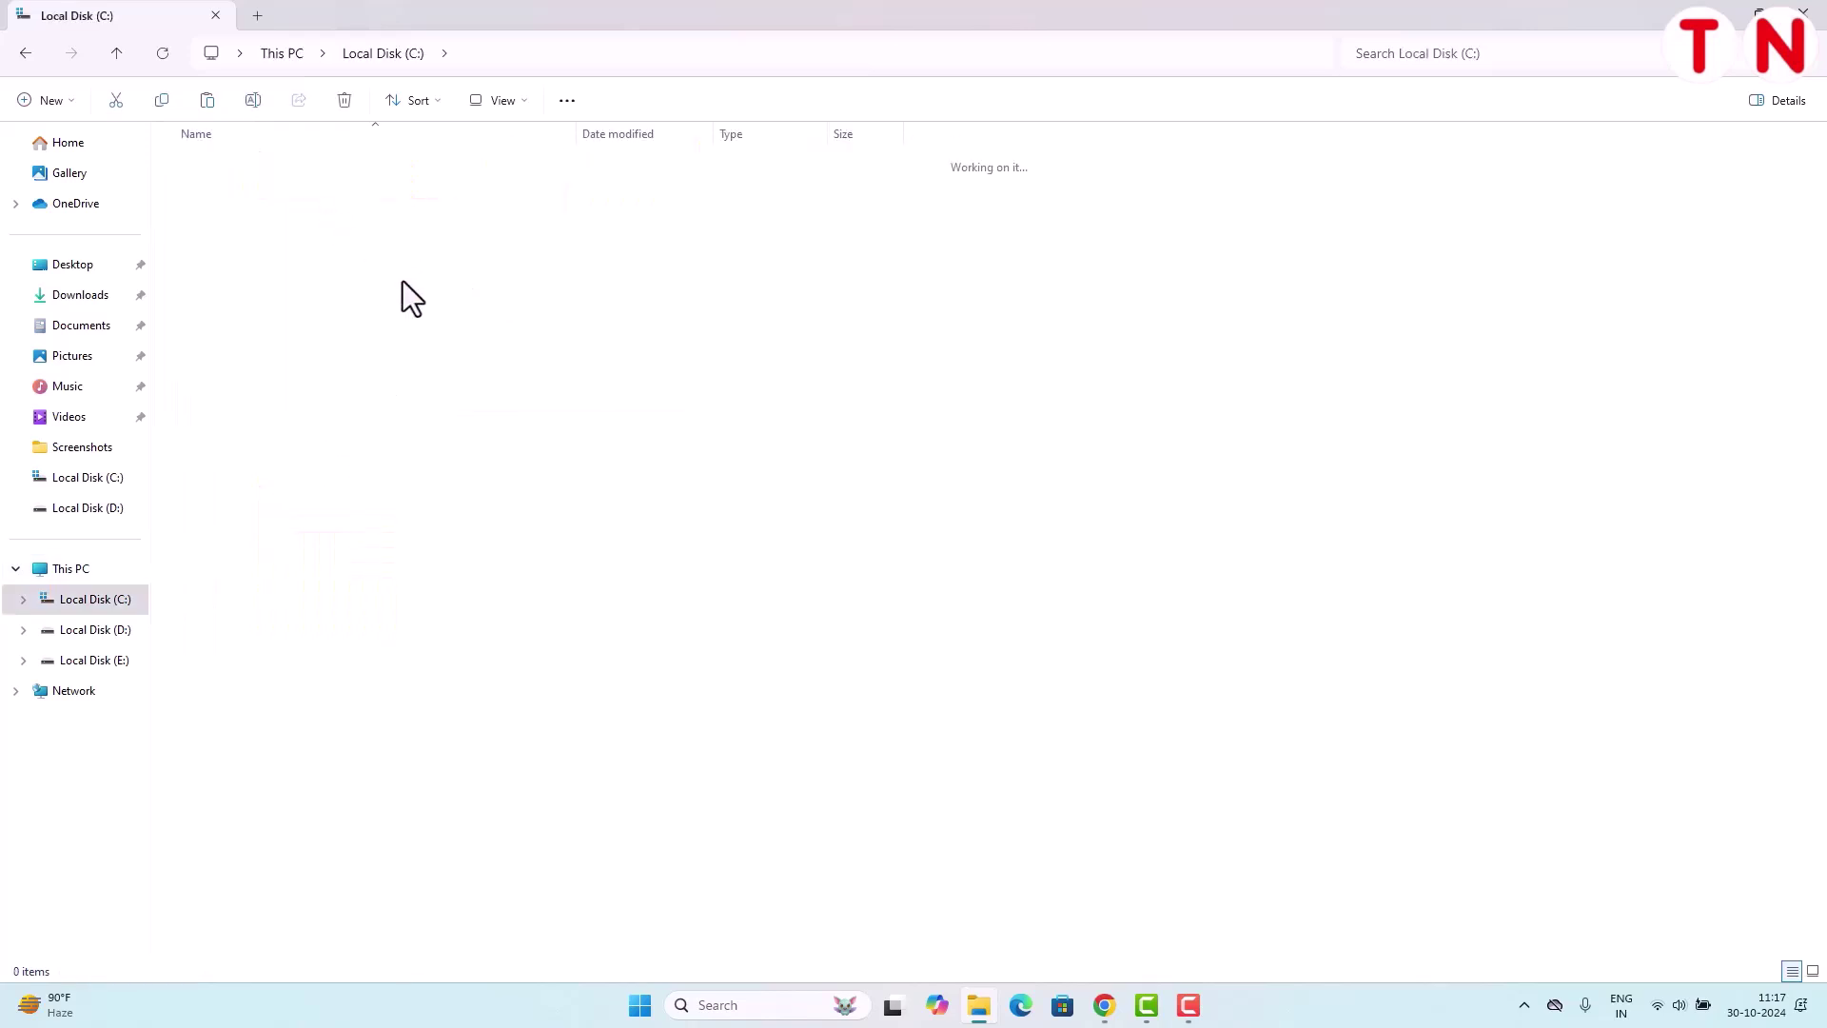
right_click(450, 335)
left_click(451, 317)
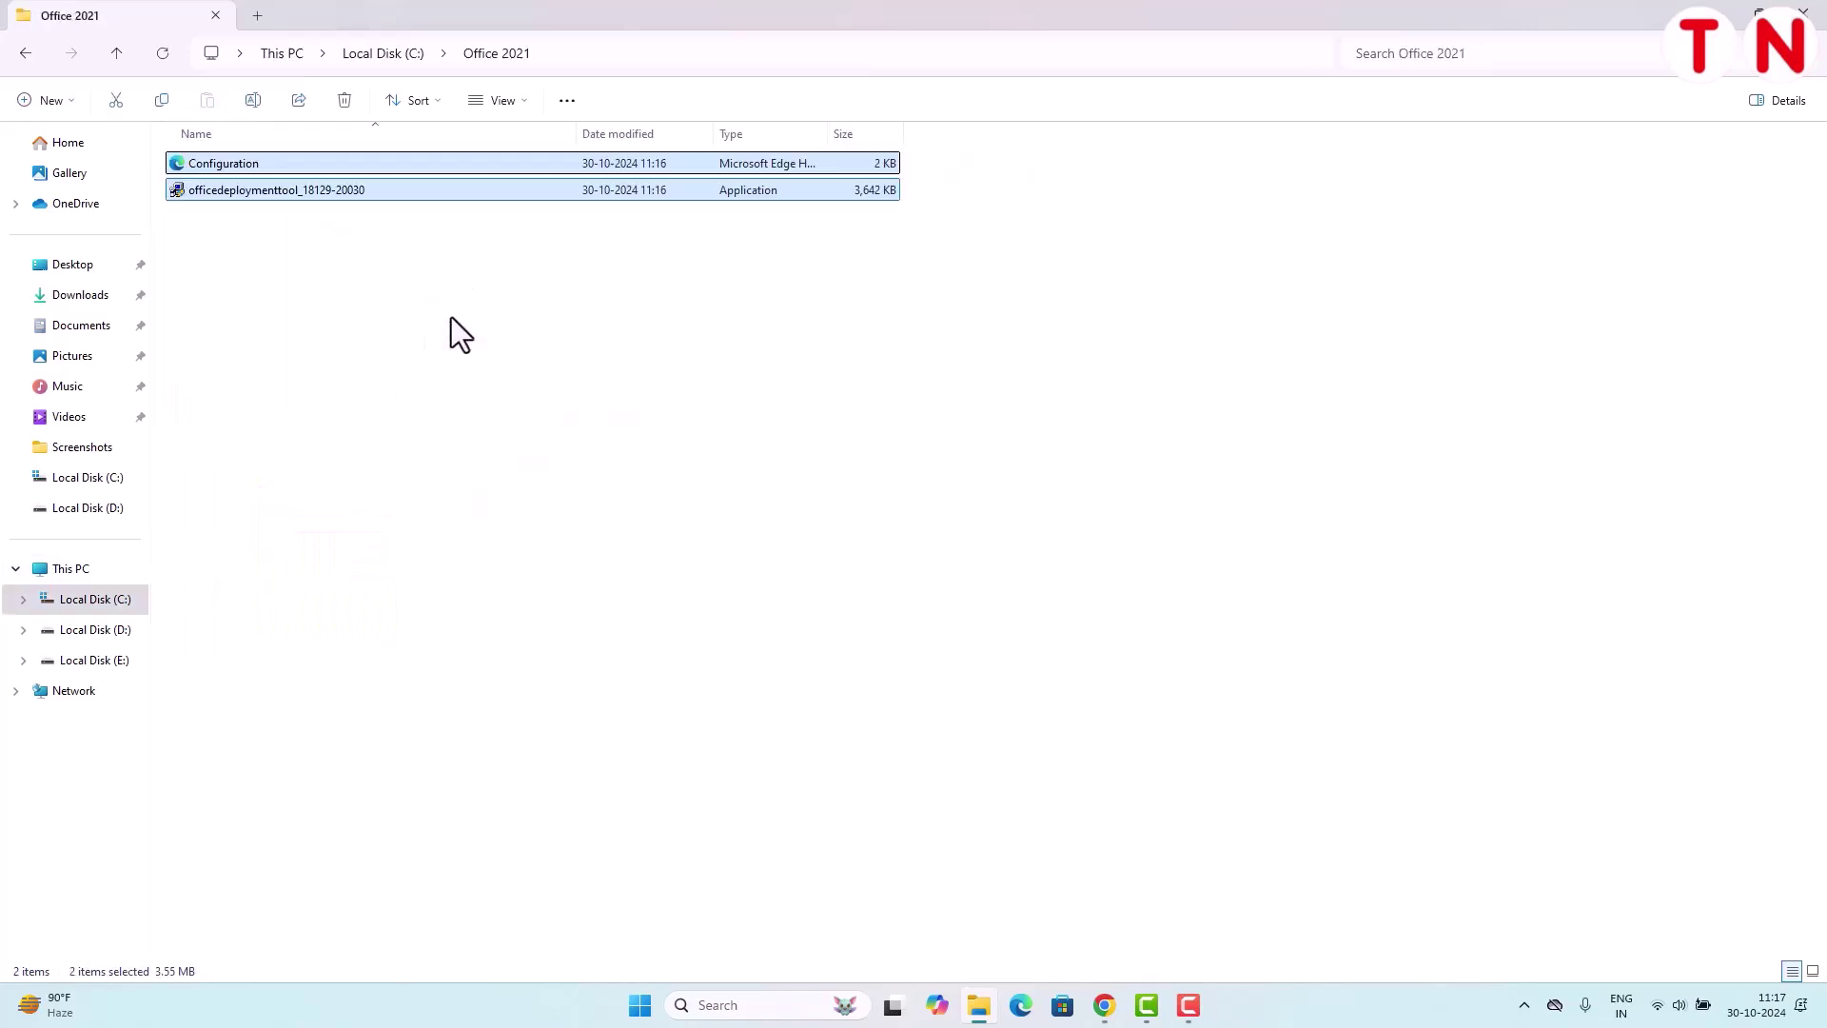
left_click(260, 276)
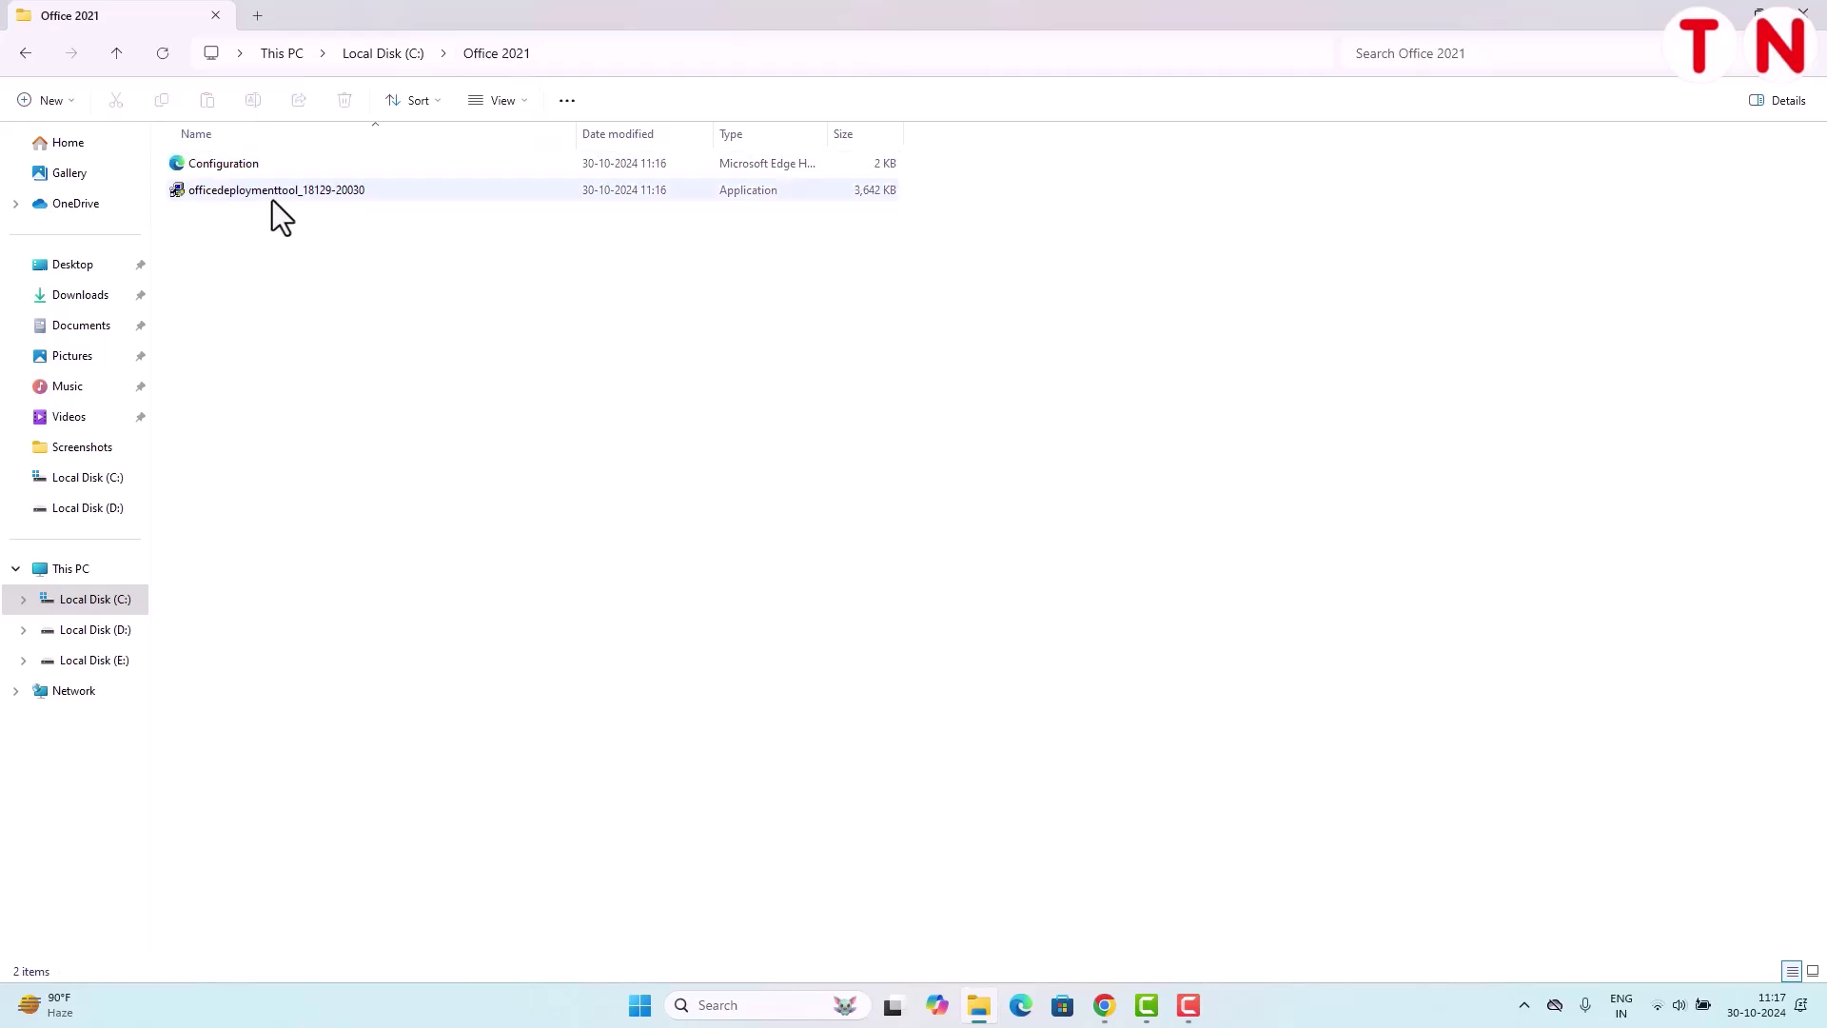
left_click(243, 195)
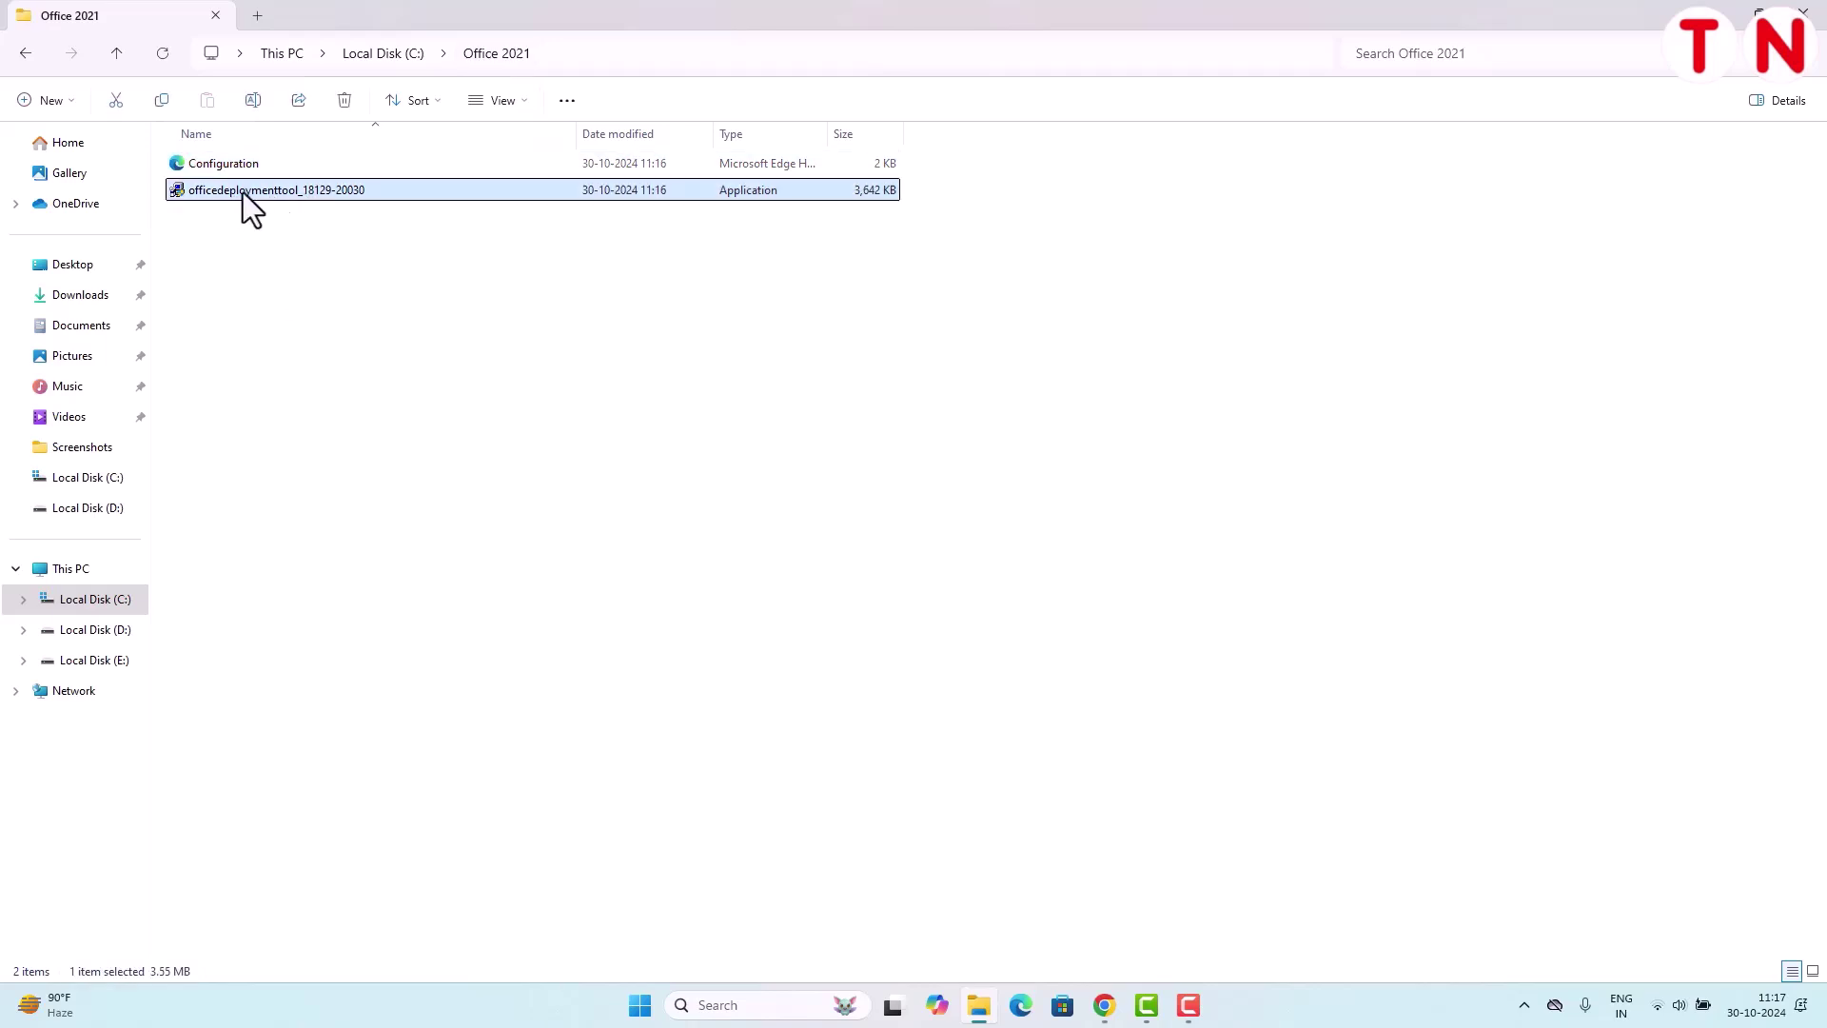
right_click(270, 194)
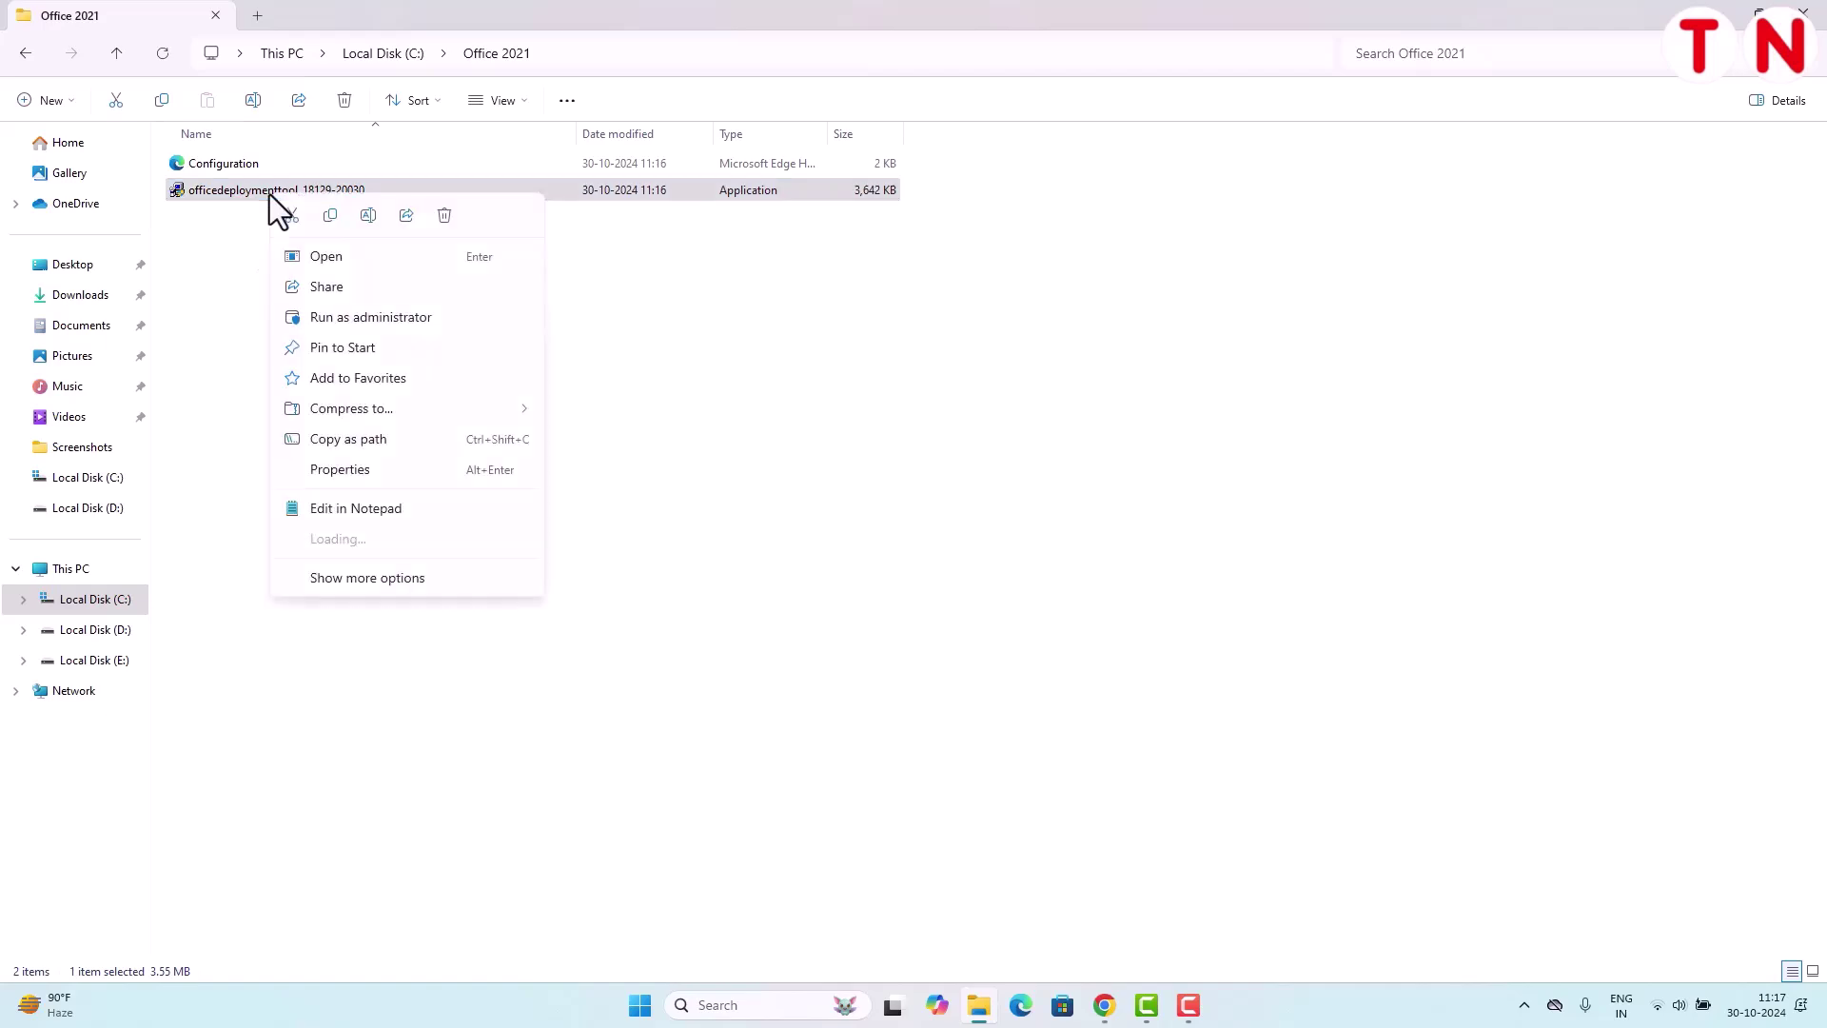
left_click(364, 318)
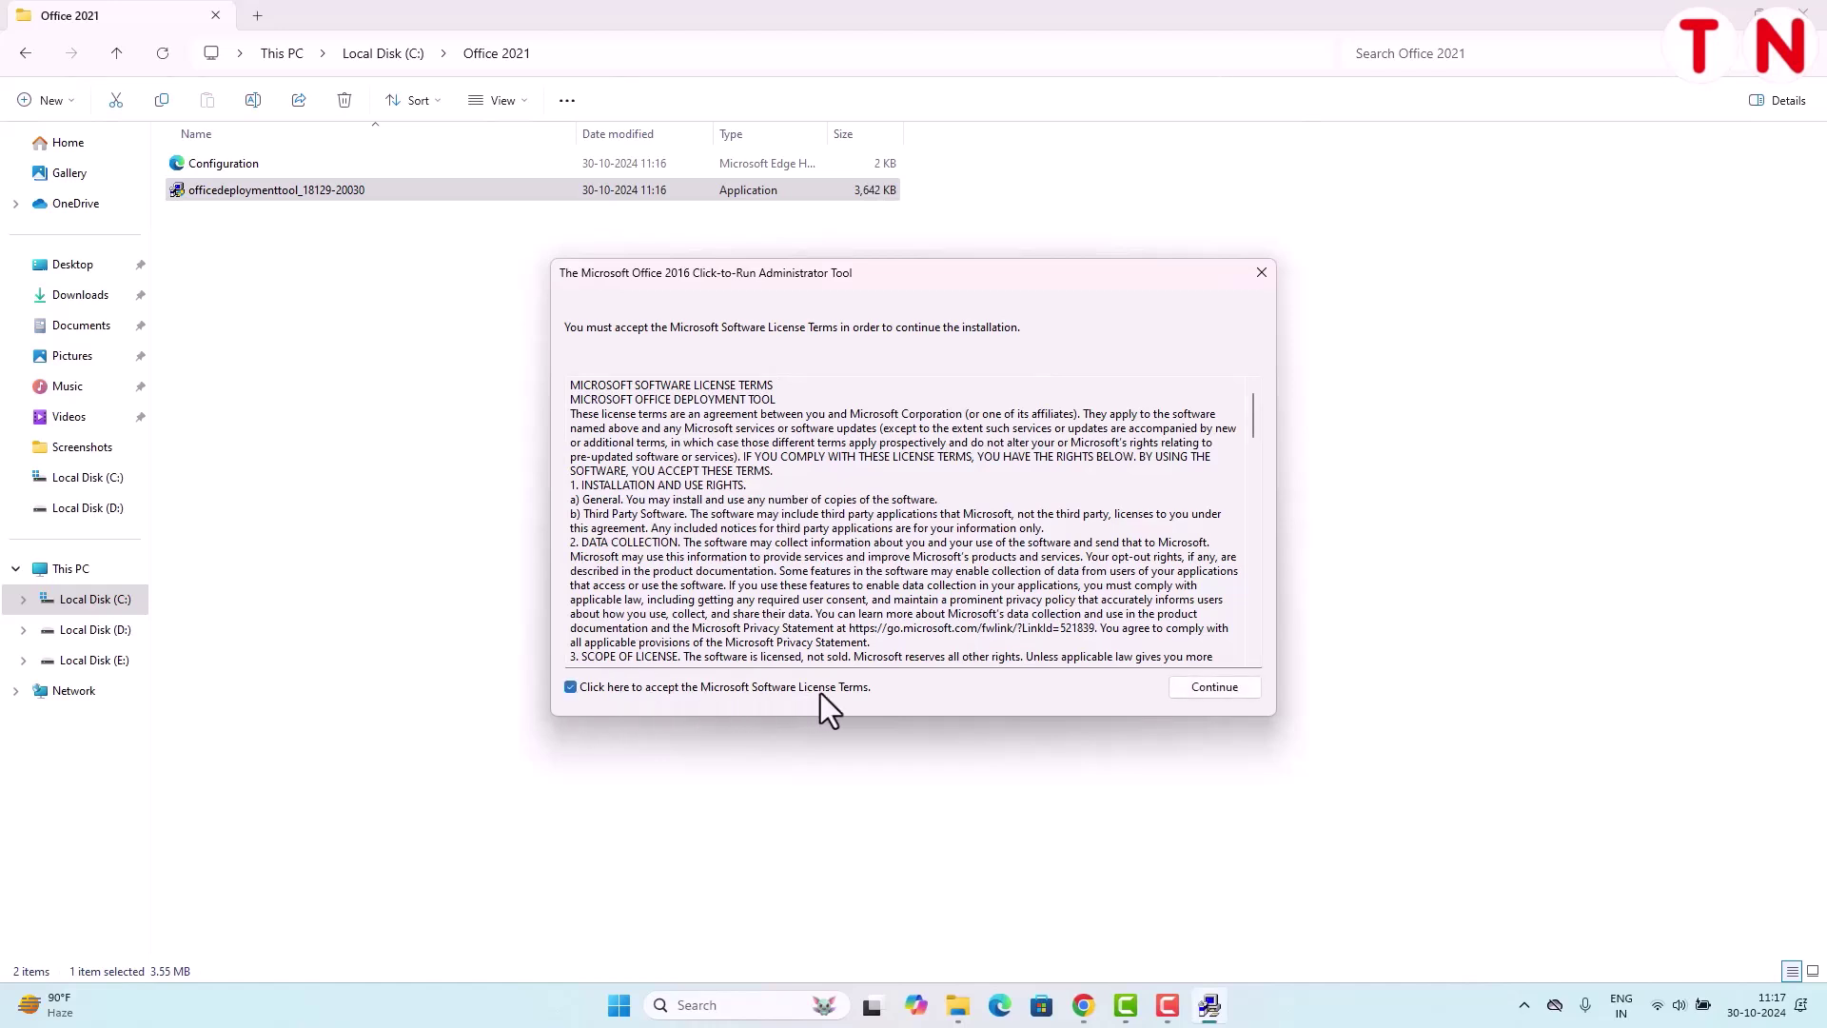
left_click(1216, 687)
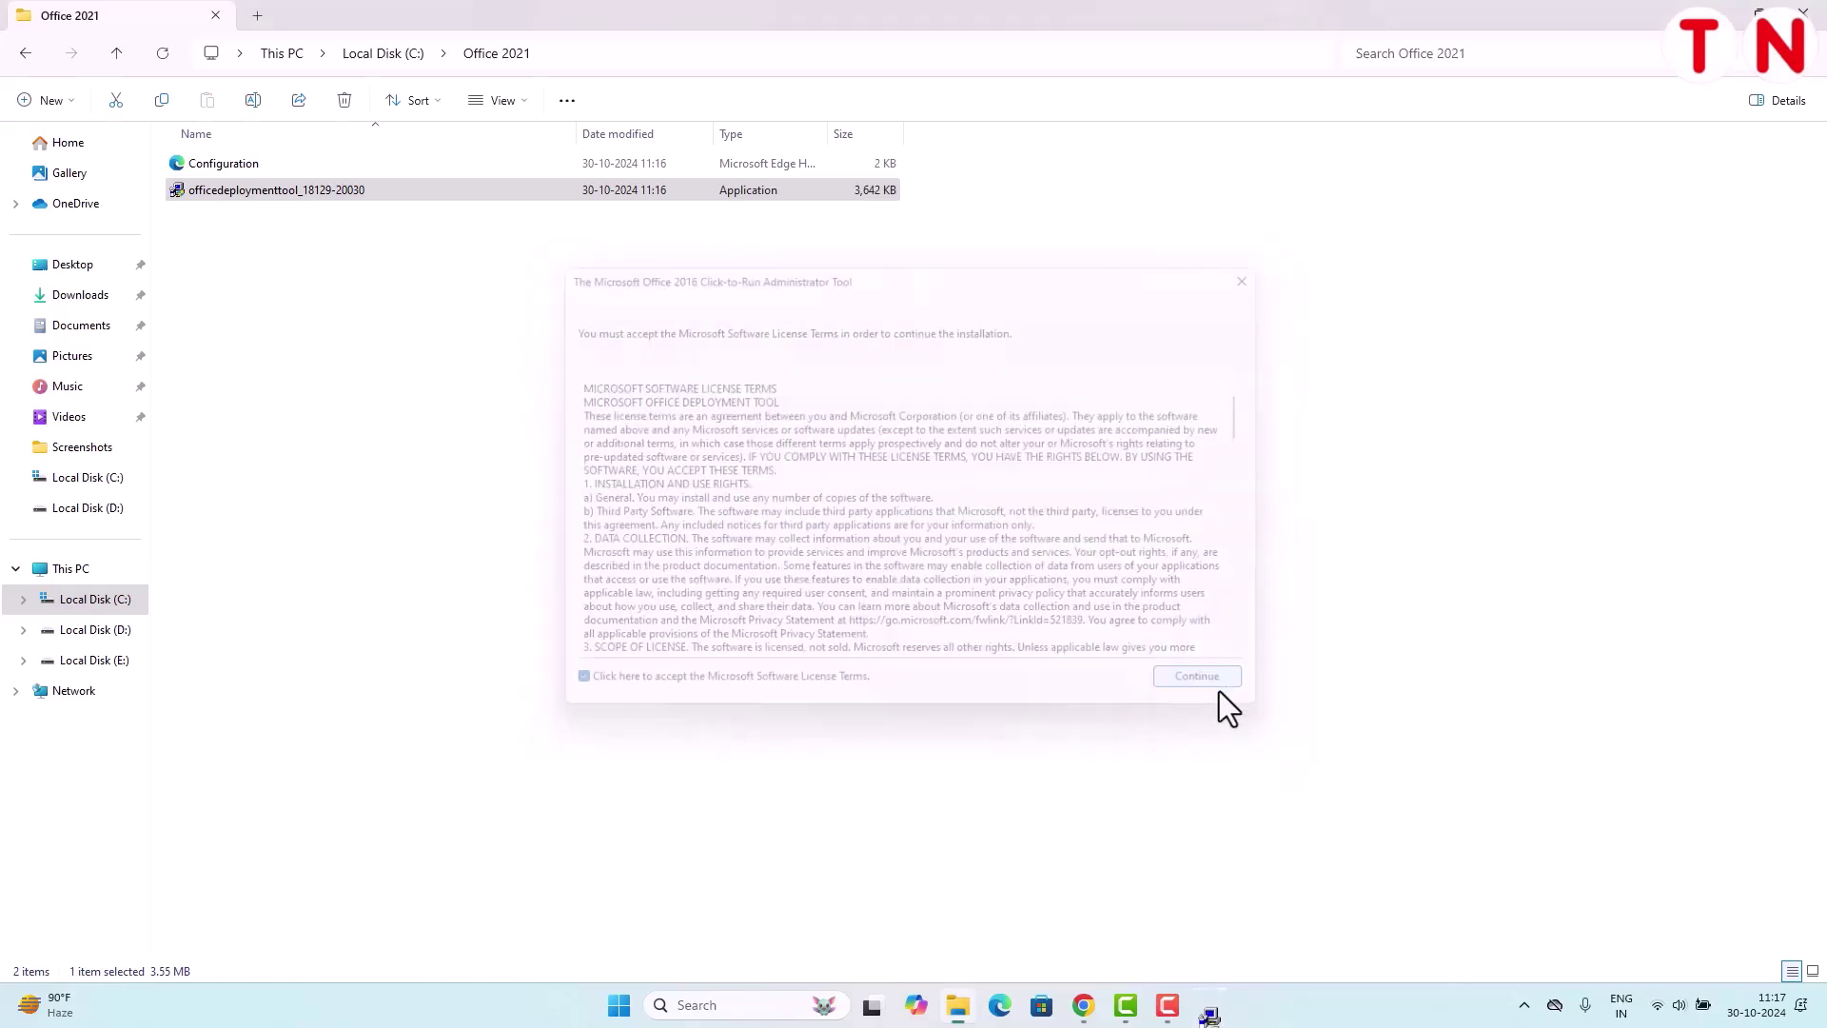
Extract the deployment tool files into the Office 2021 folder on Local Disk (C:) and dismiss the completion message
scroll(1046, 586, "down", 2)
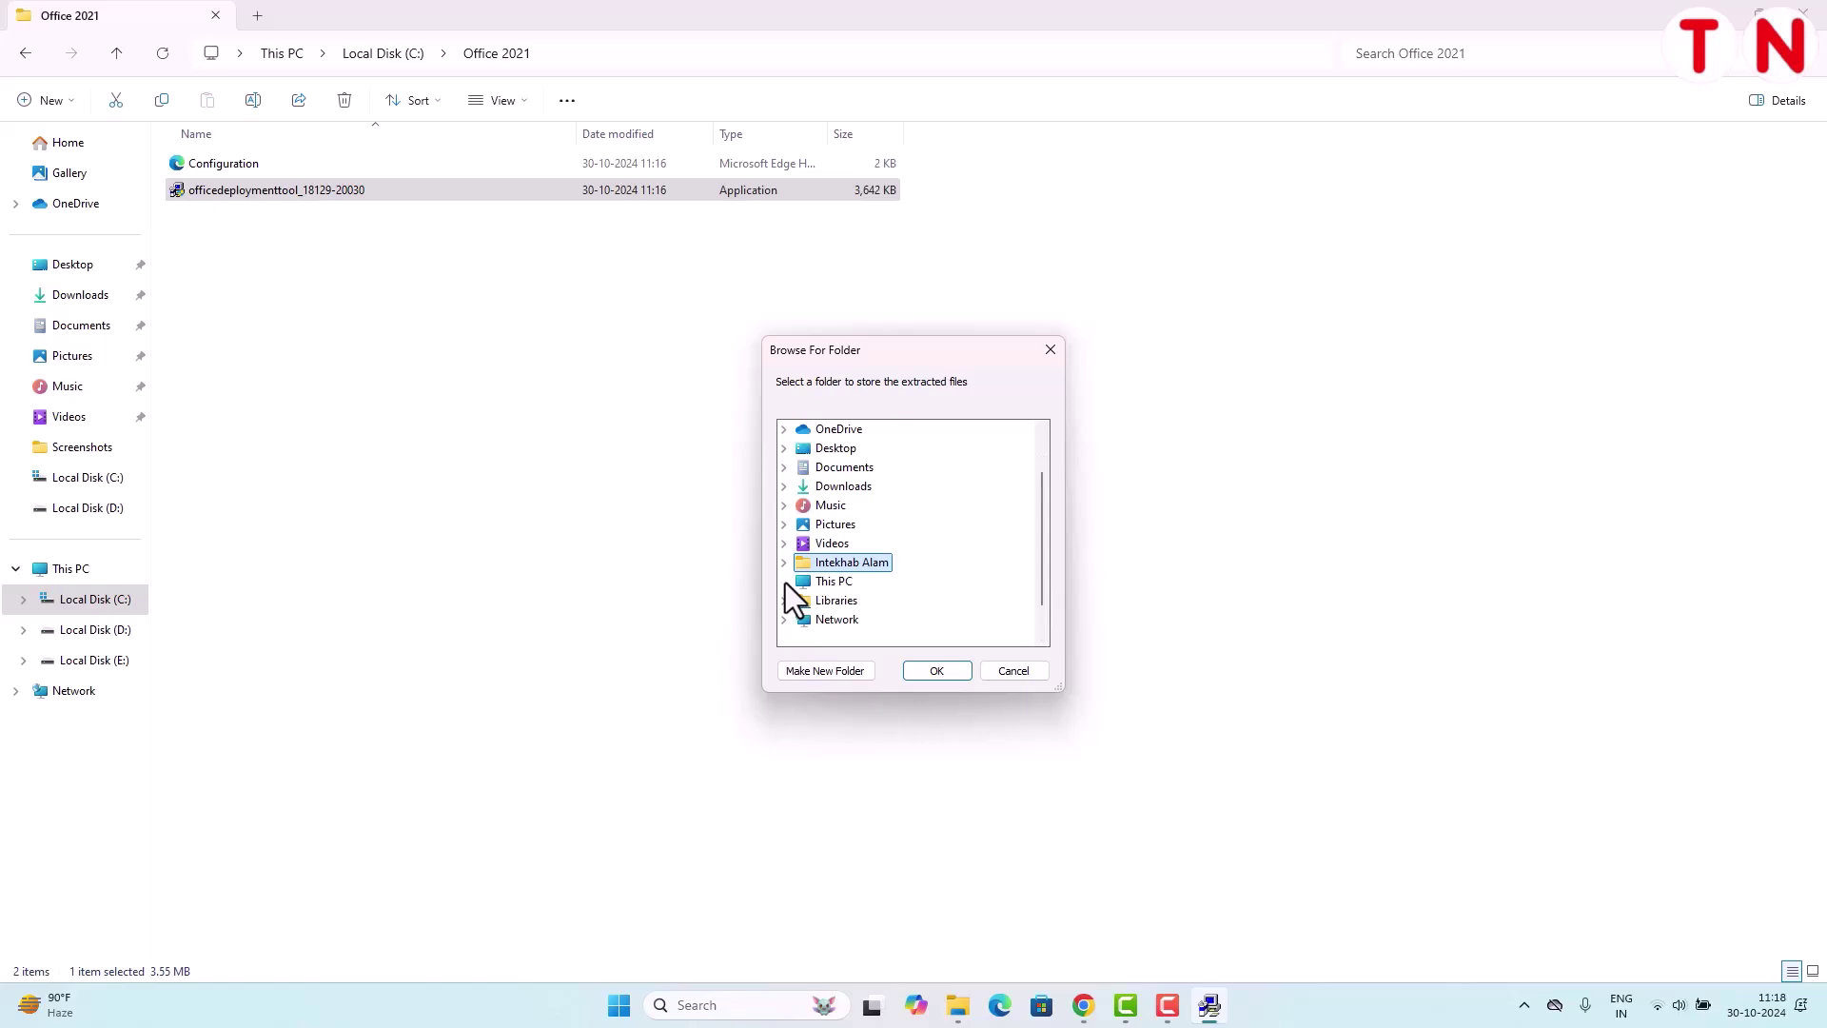
left_click(784, 582)
left_click(802, 582)
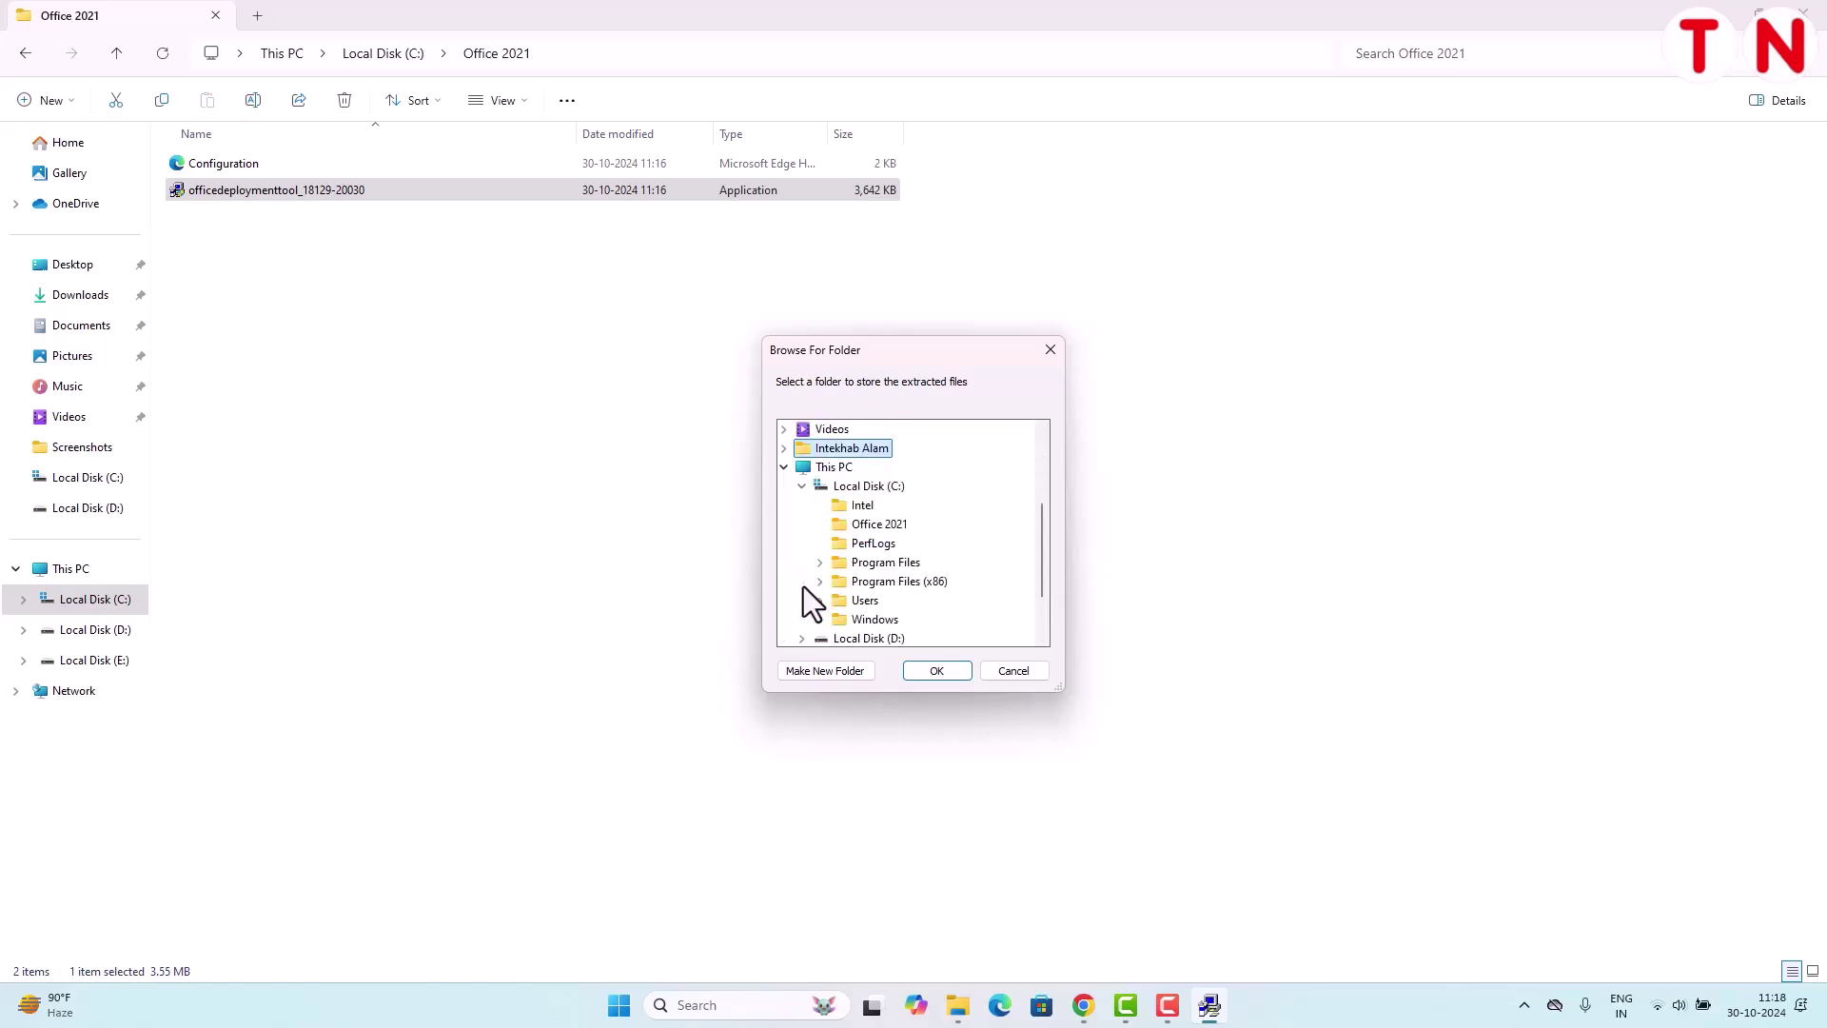
left_click(890, 525)
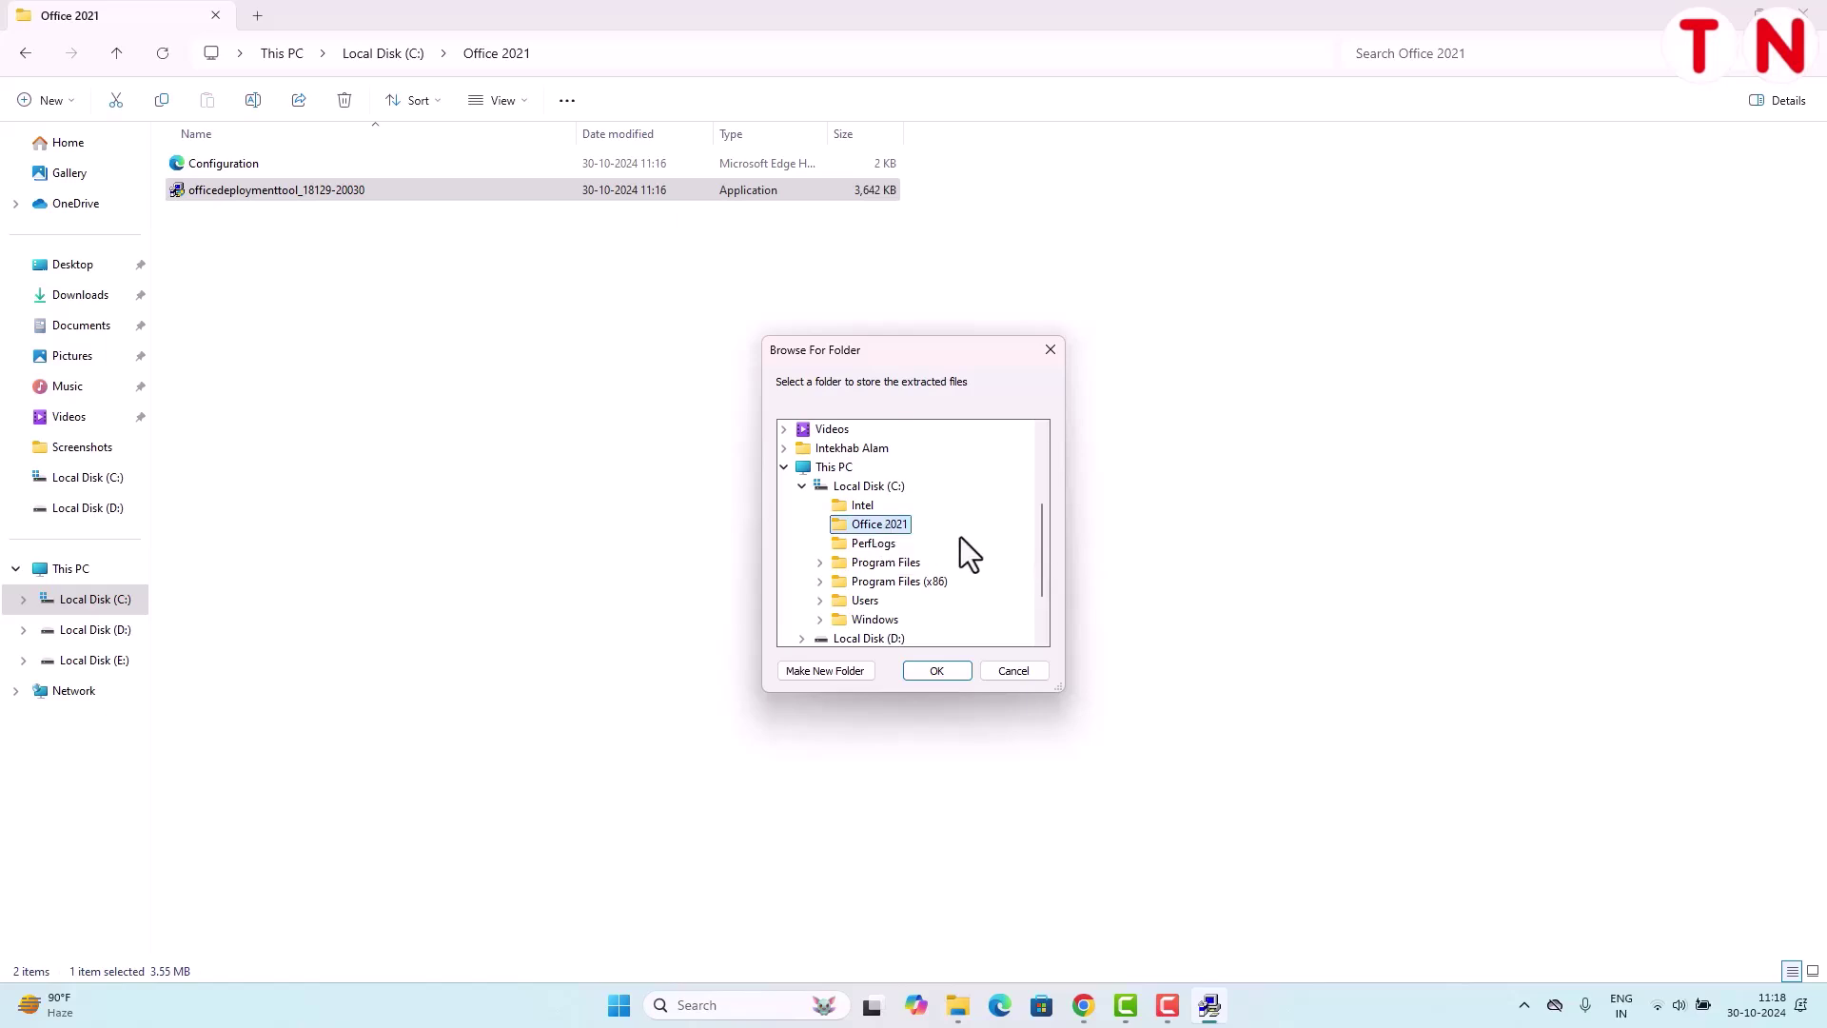
left_click(935, 671)
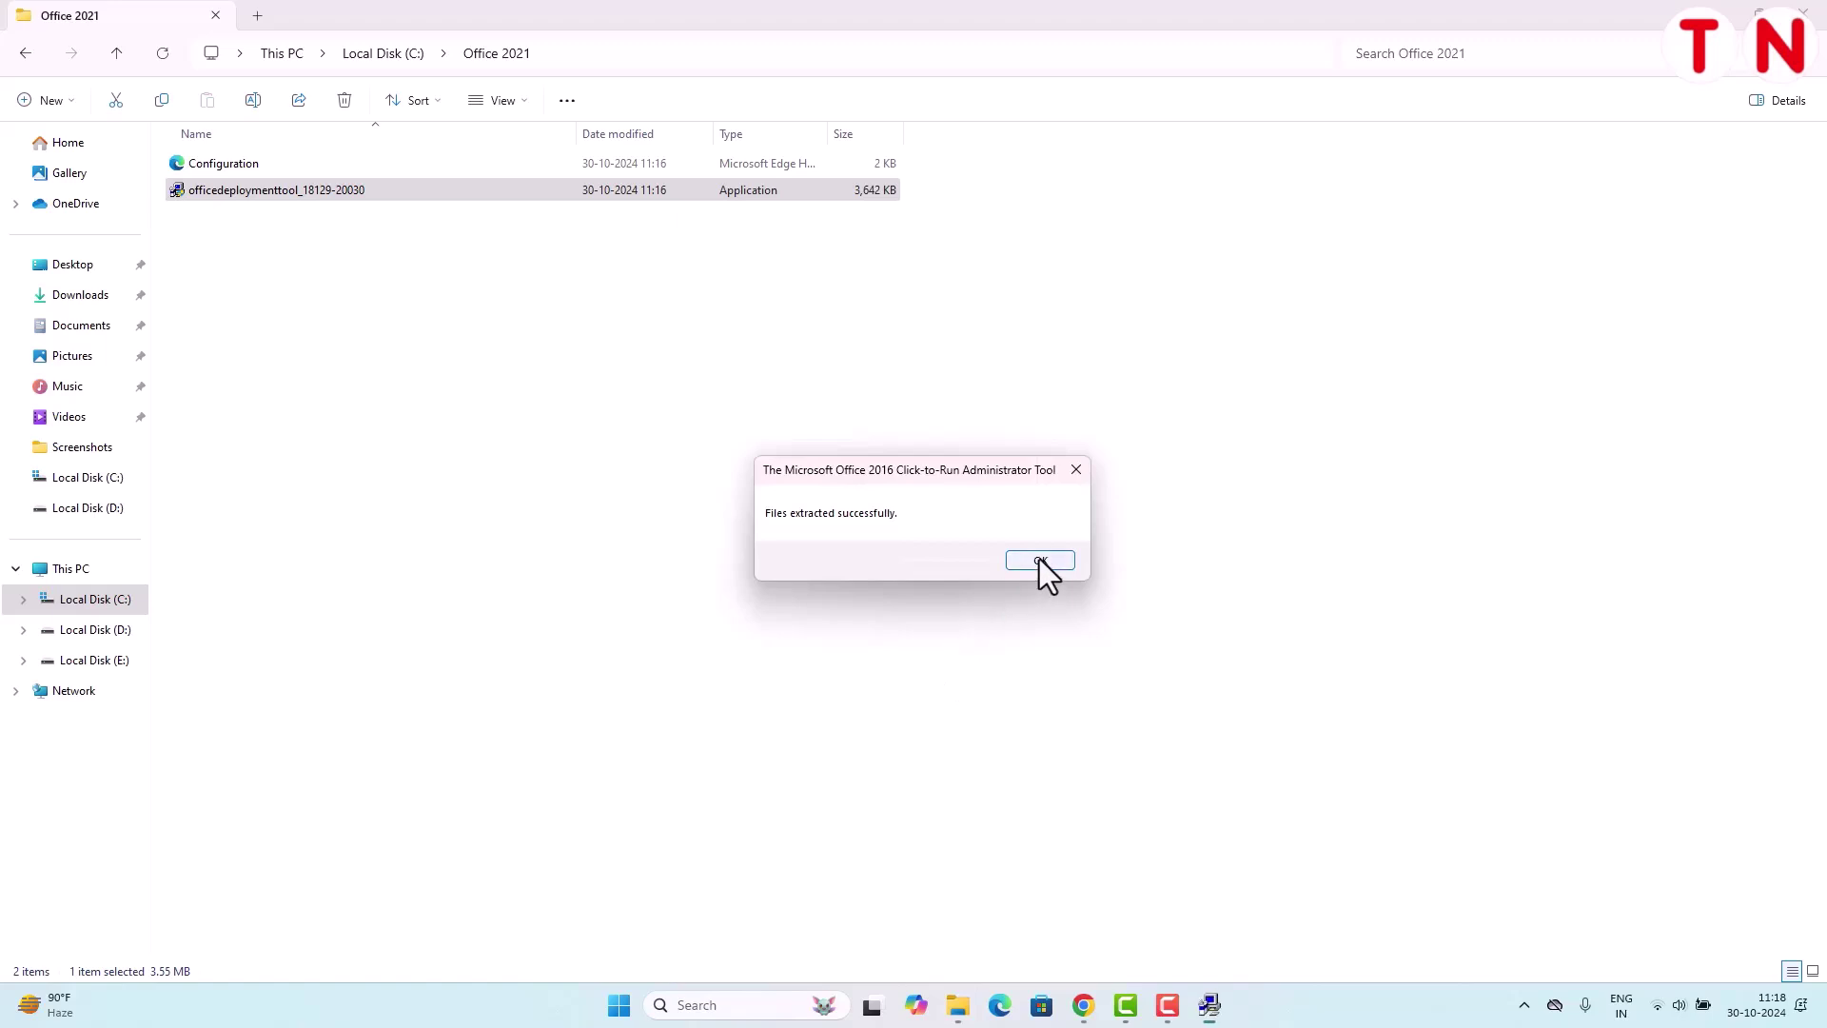
left_click(1040, 559)
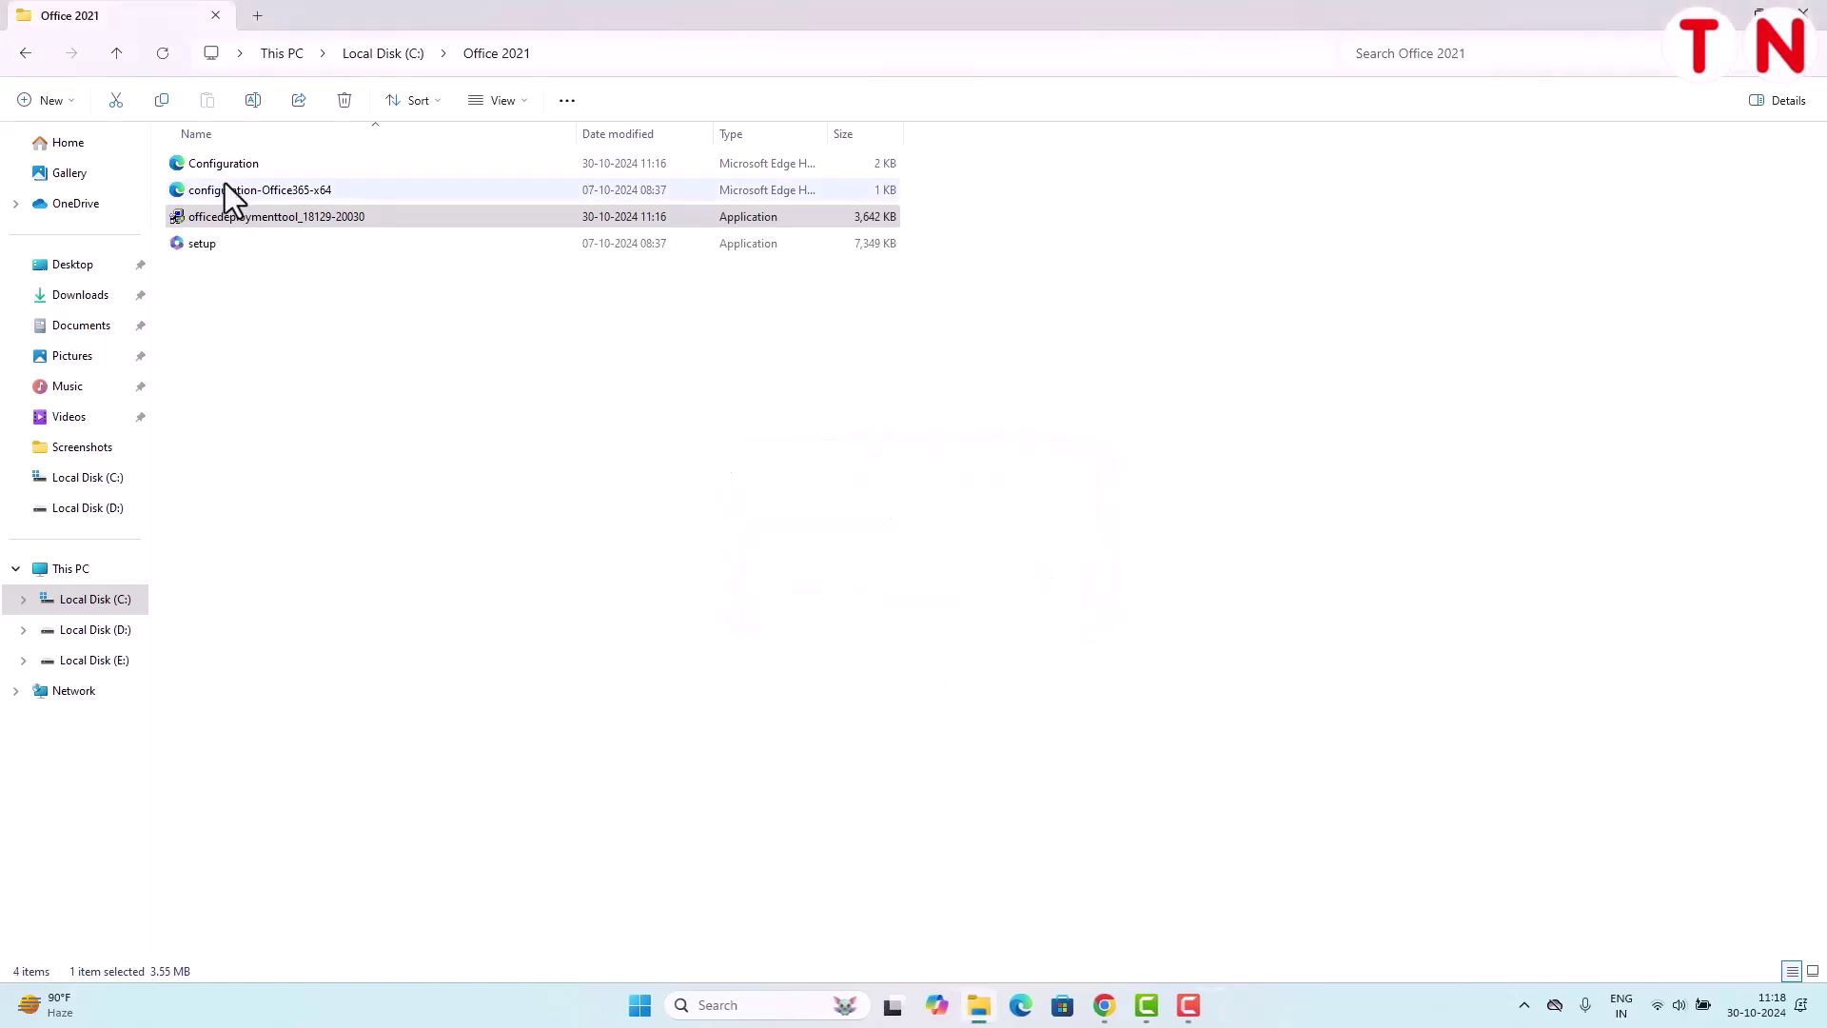
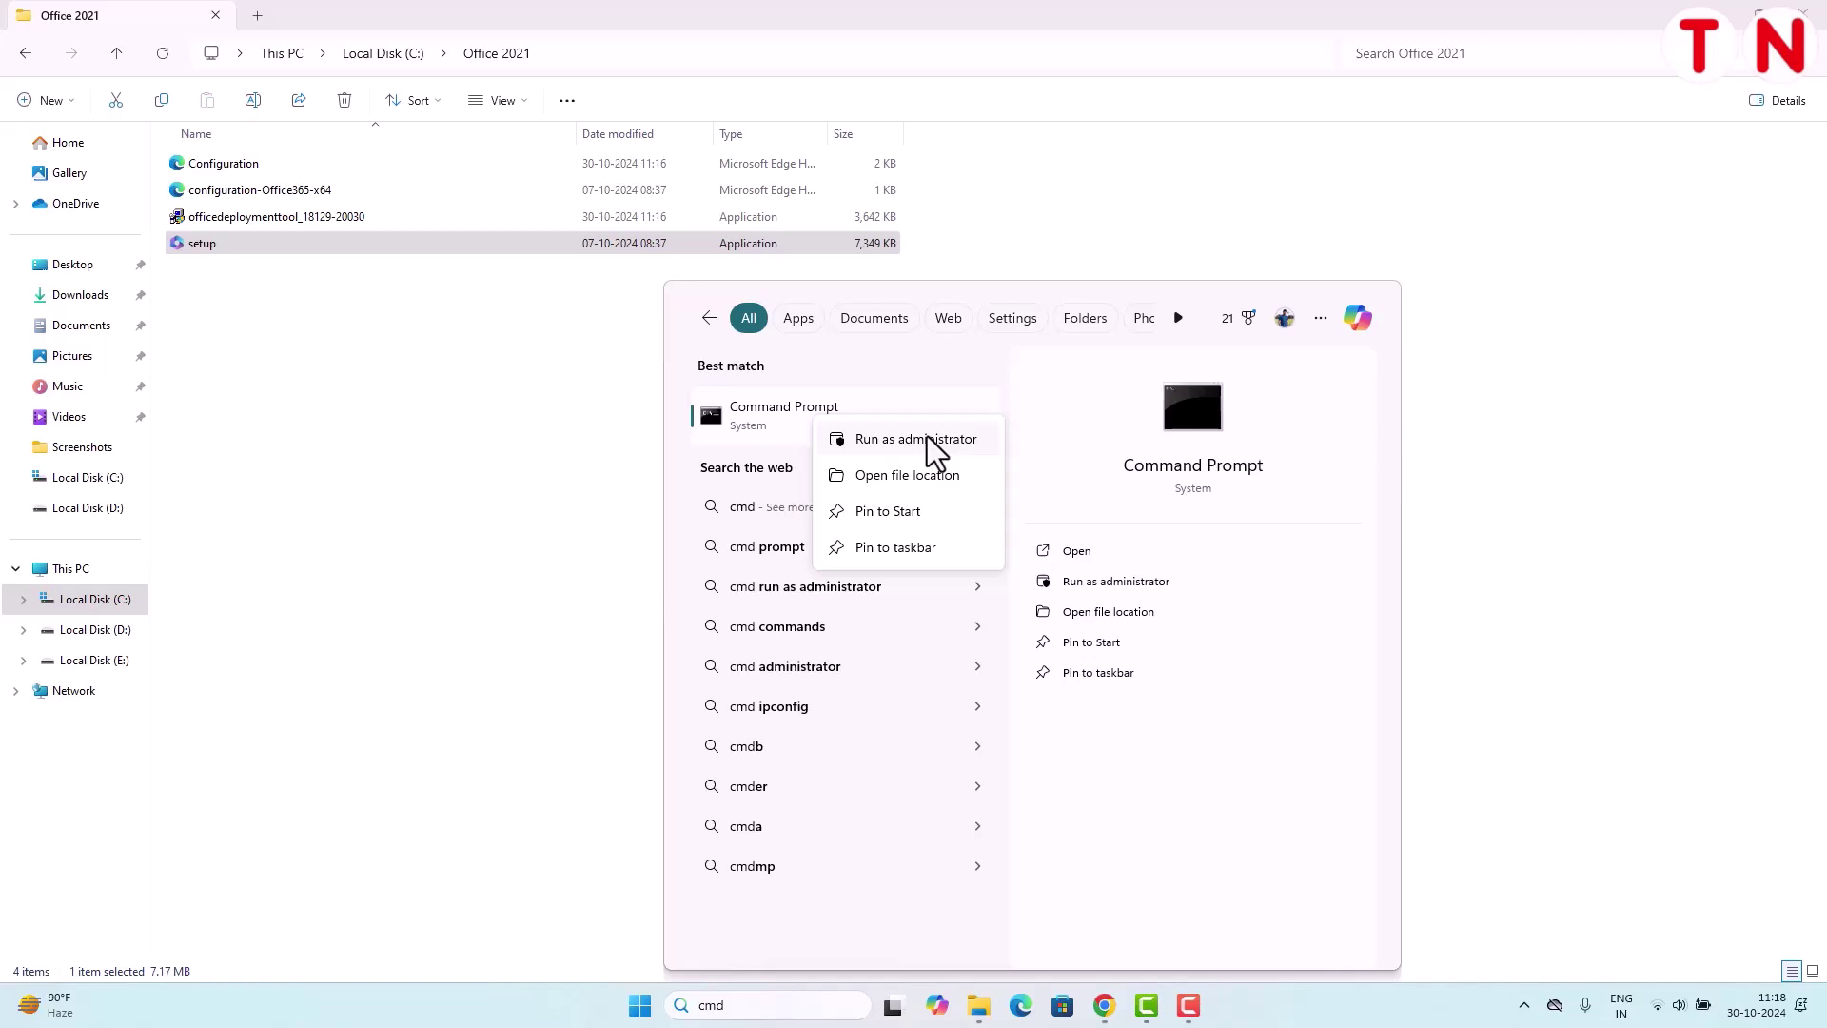
Run Command Prompt as administrator and change the directory to c:\Office 2021
left_click_drag(559, 243, 703, 352)
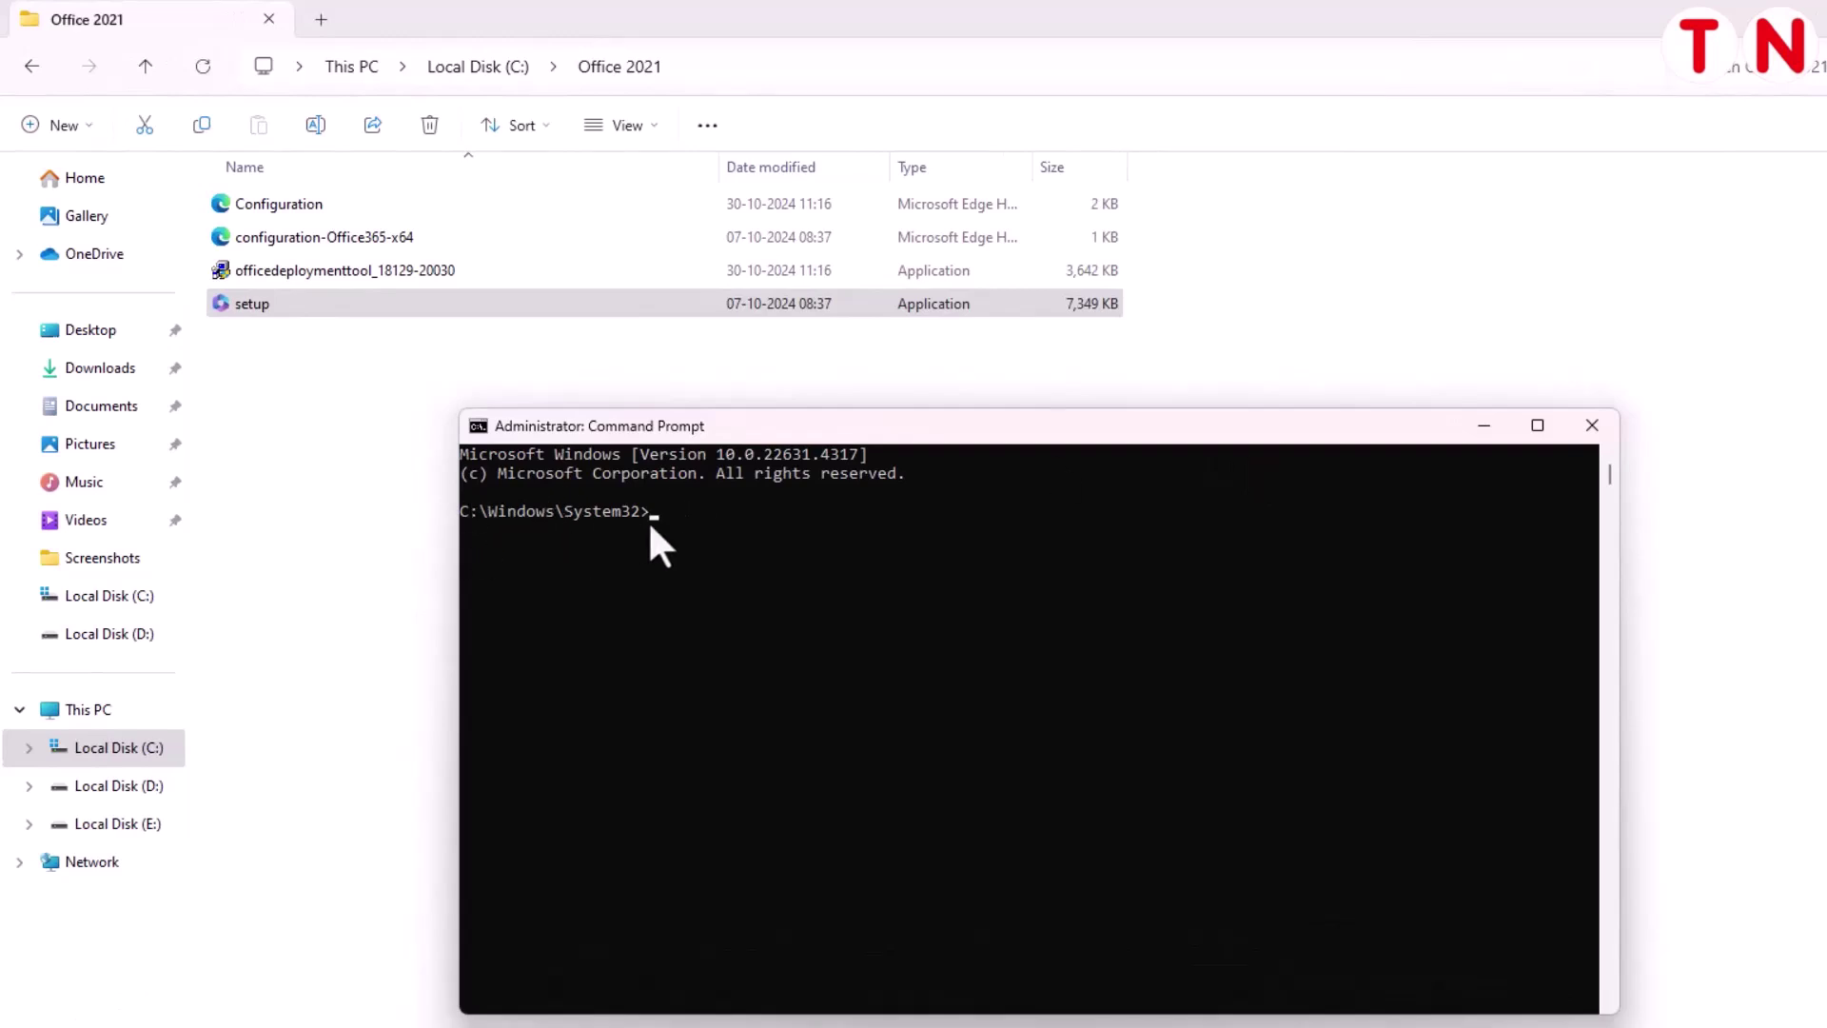
type("cd")
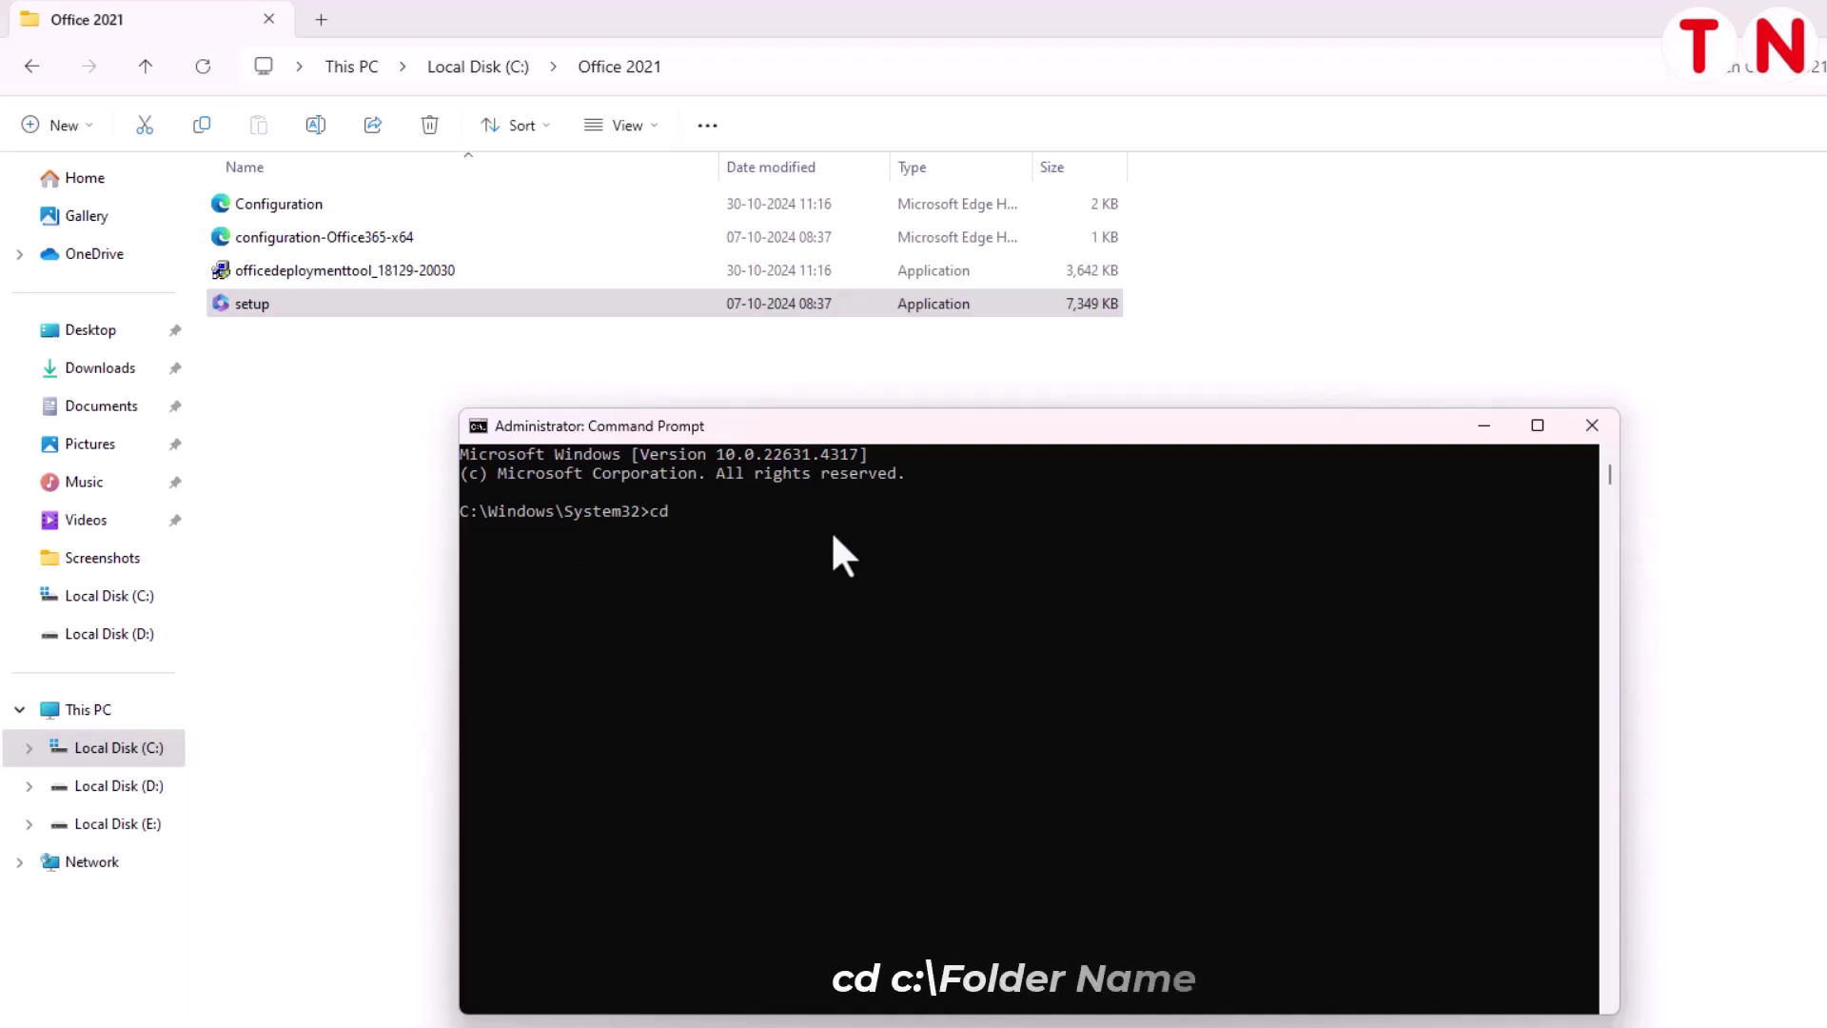
type(" c:")
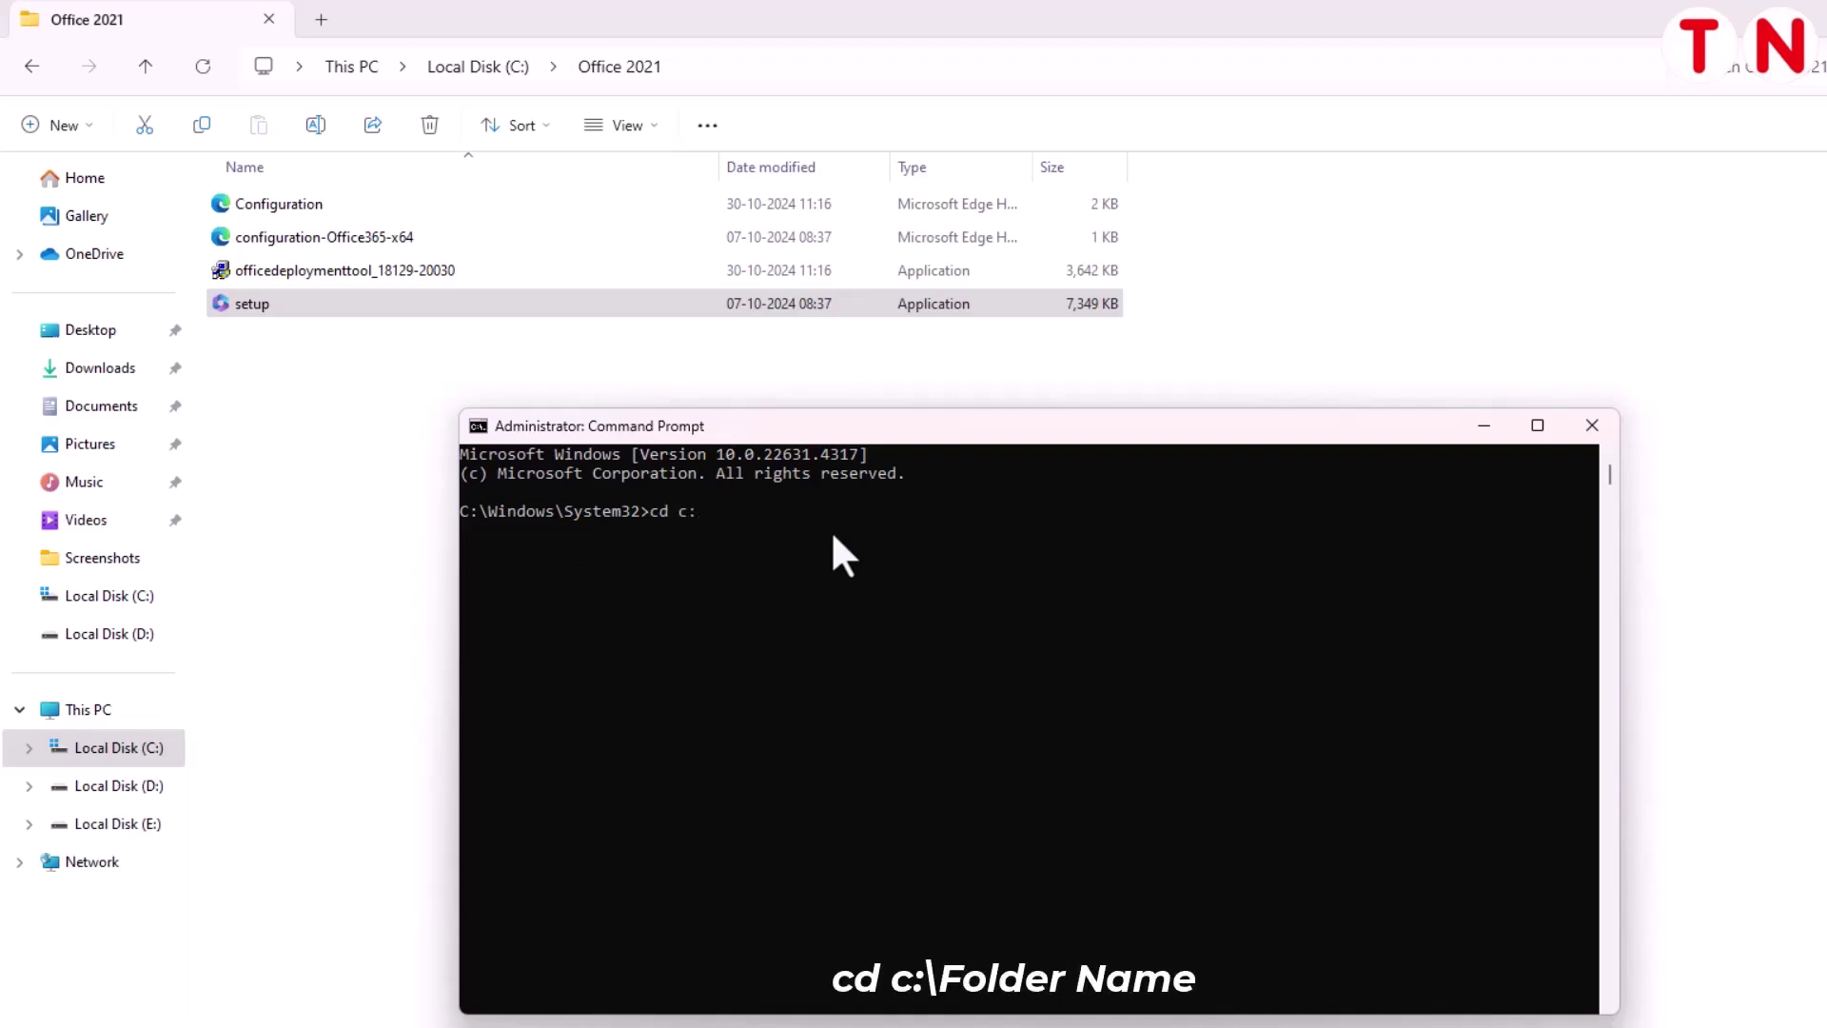
type("\\Office 2021")
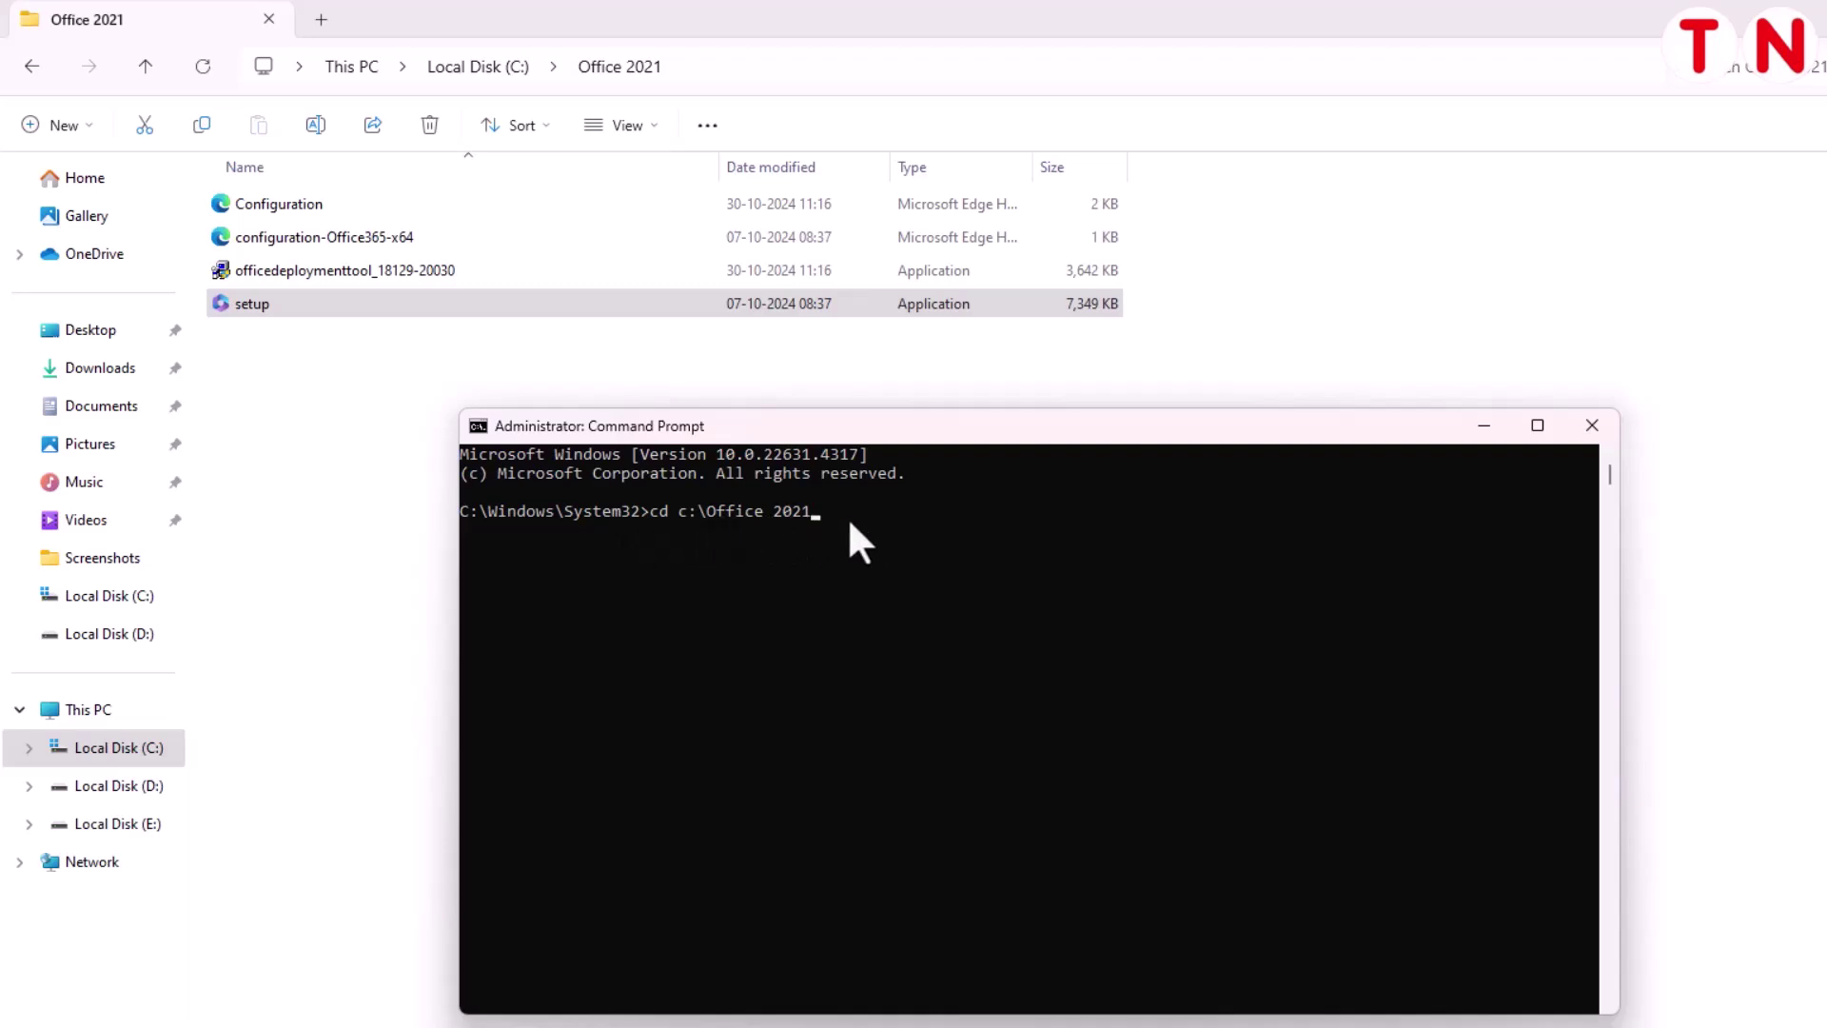
key("Return")
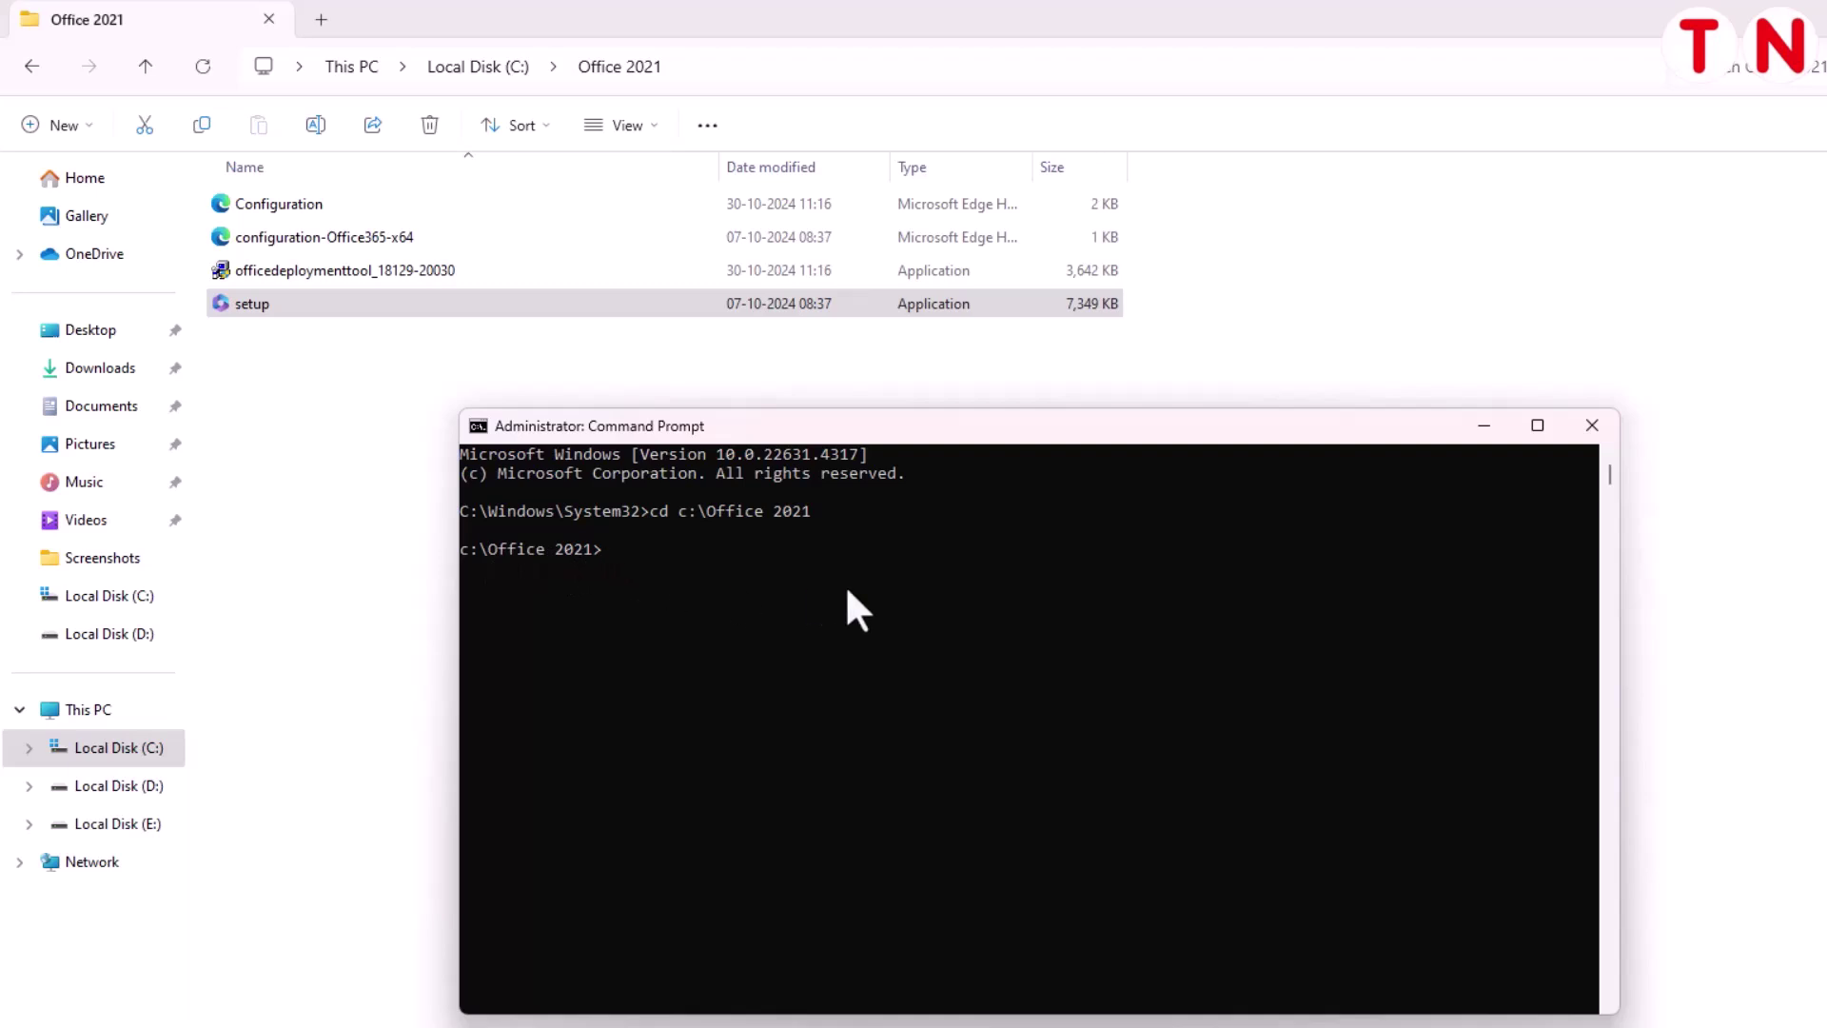
Install Office by running setup.exe /configure configuration.xml, then dismiss the completion message and close Command Prompt
type("set")
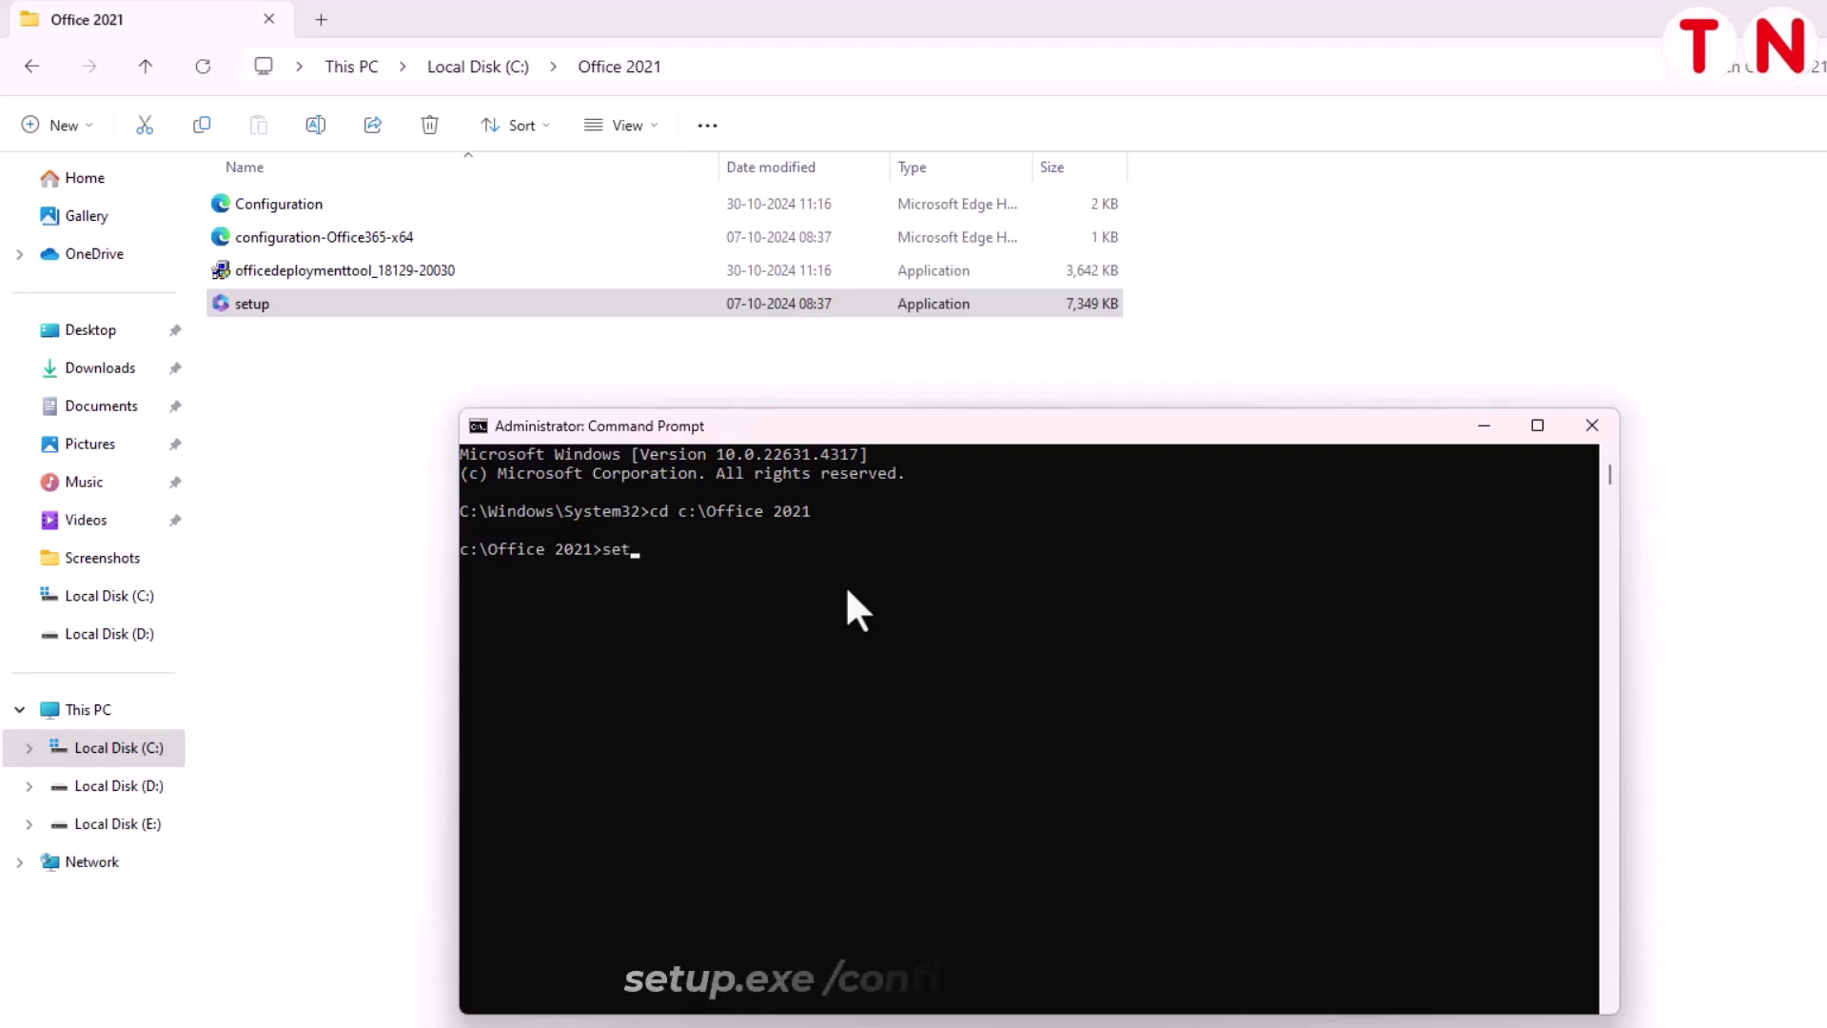
type("up.exe")
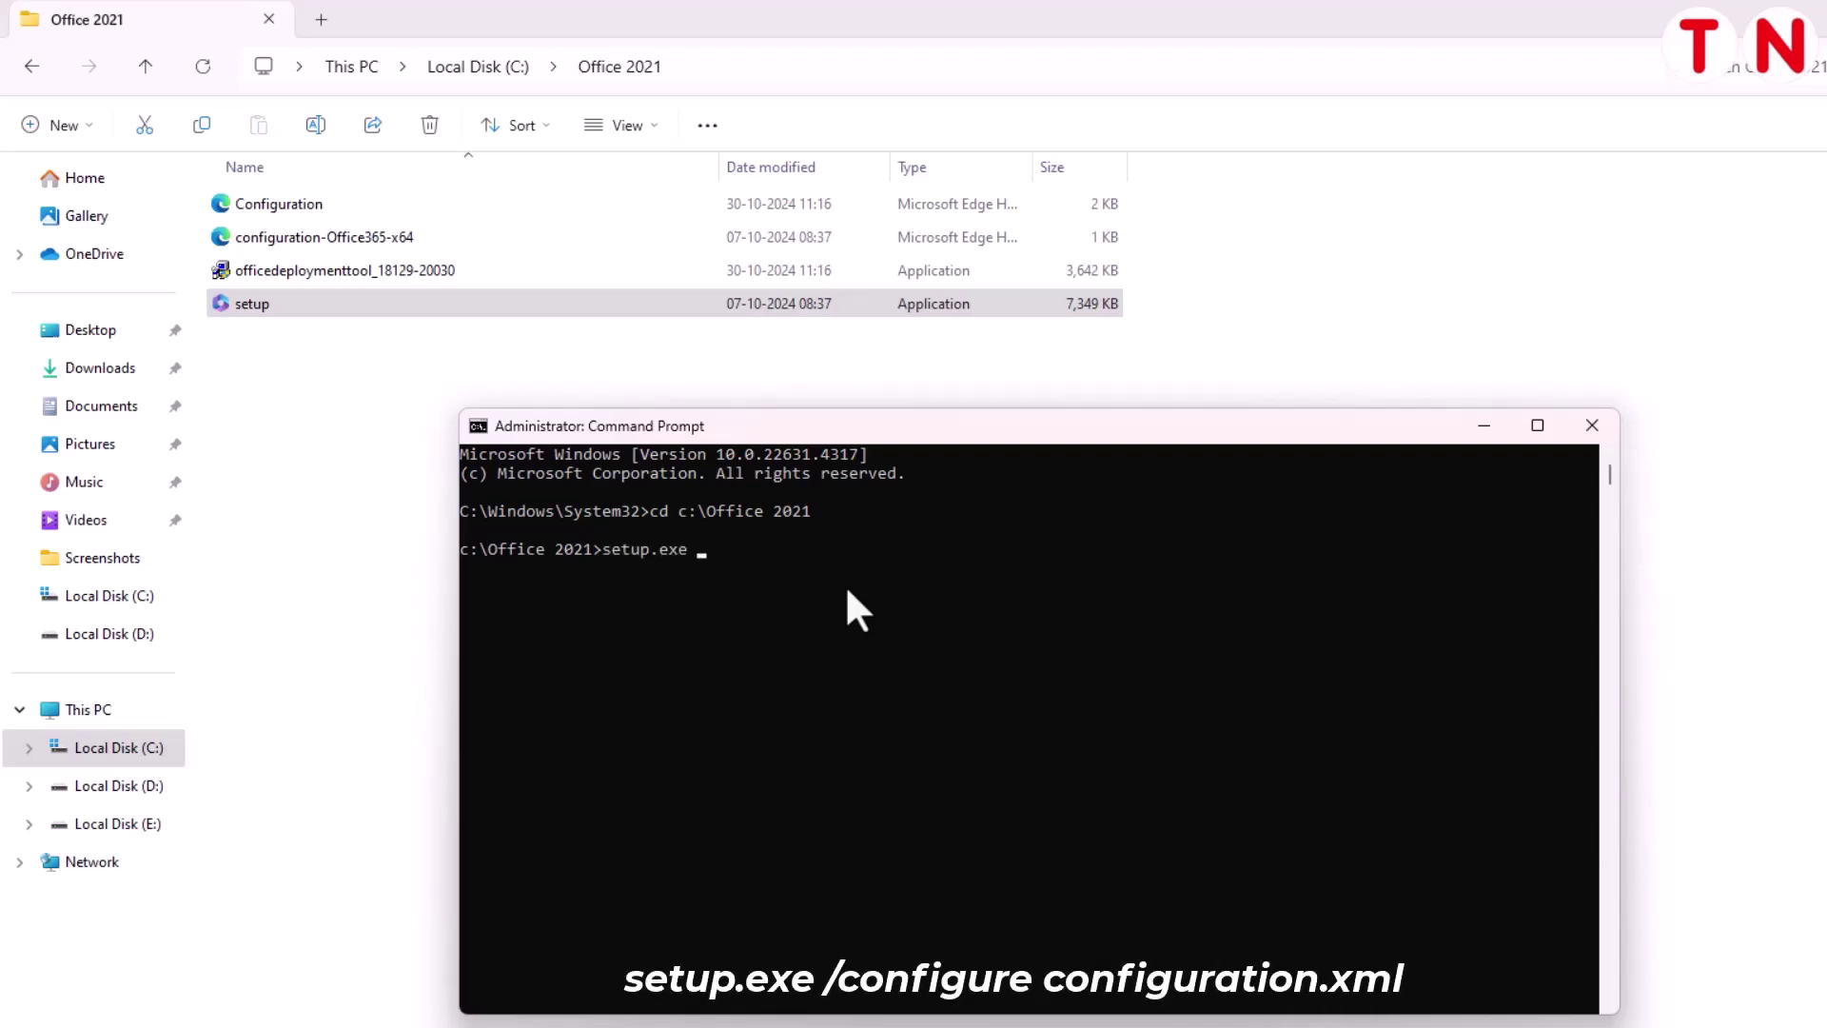
type(" /configure configuration.xml")
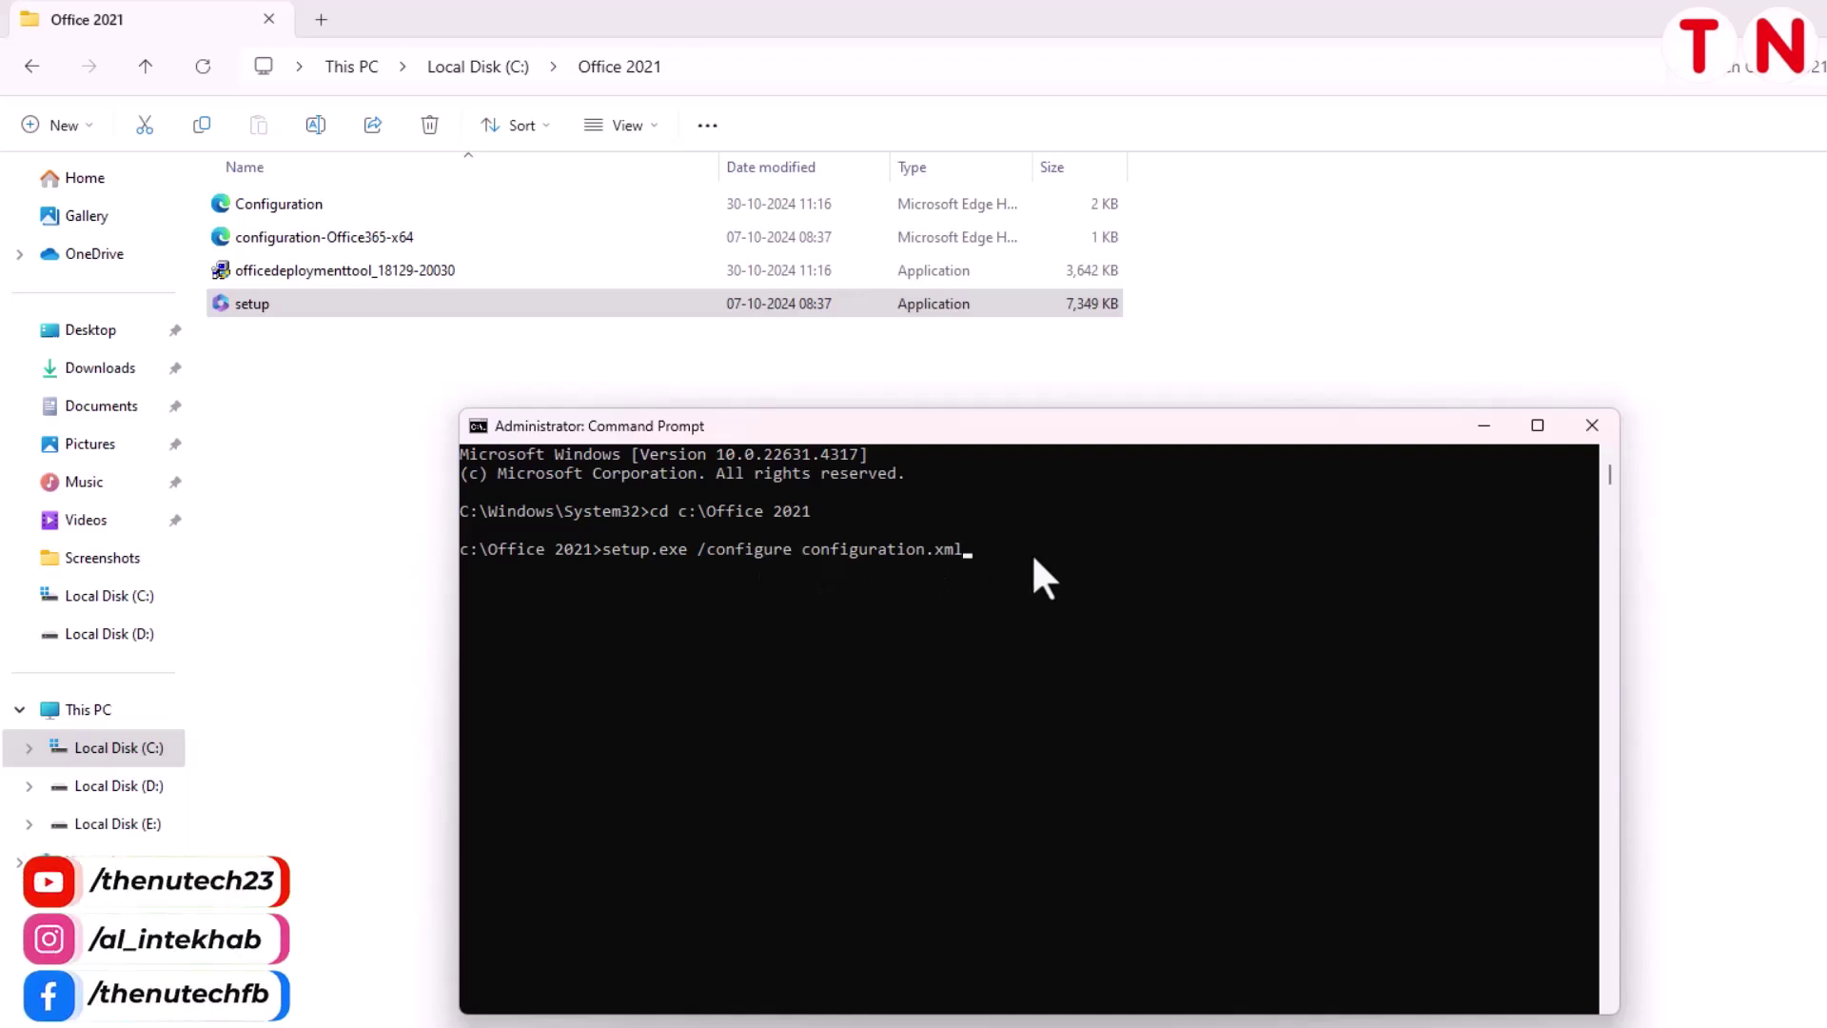
key("Return")
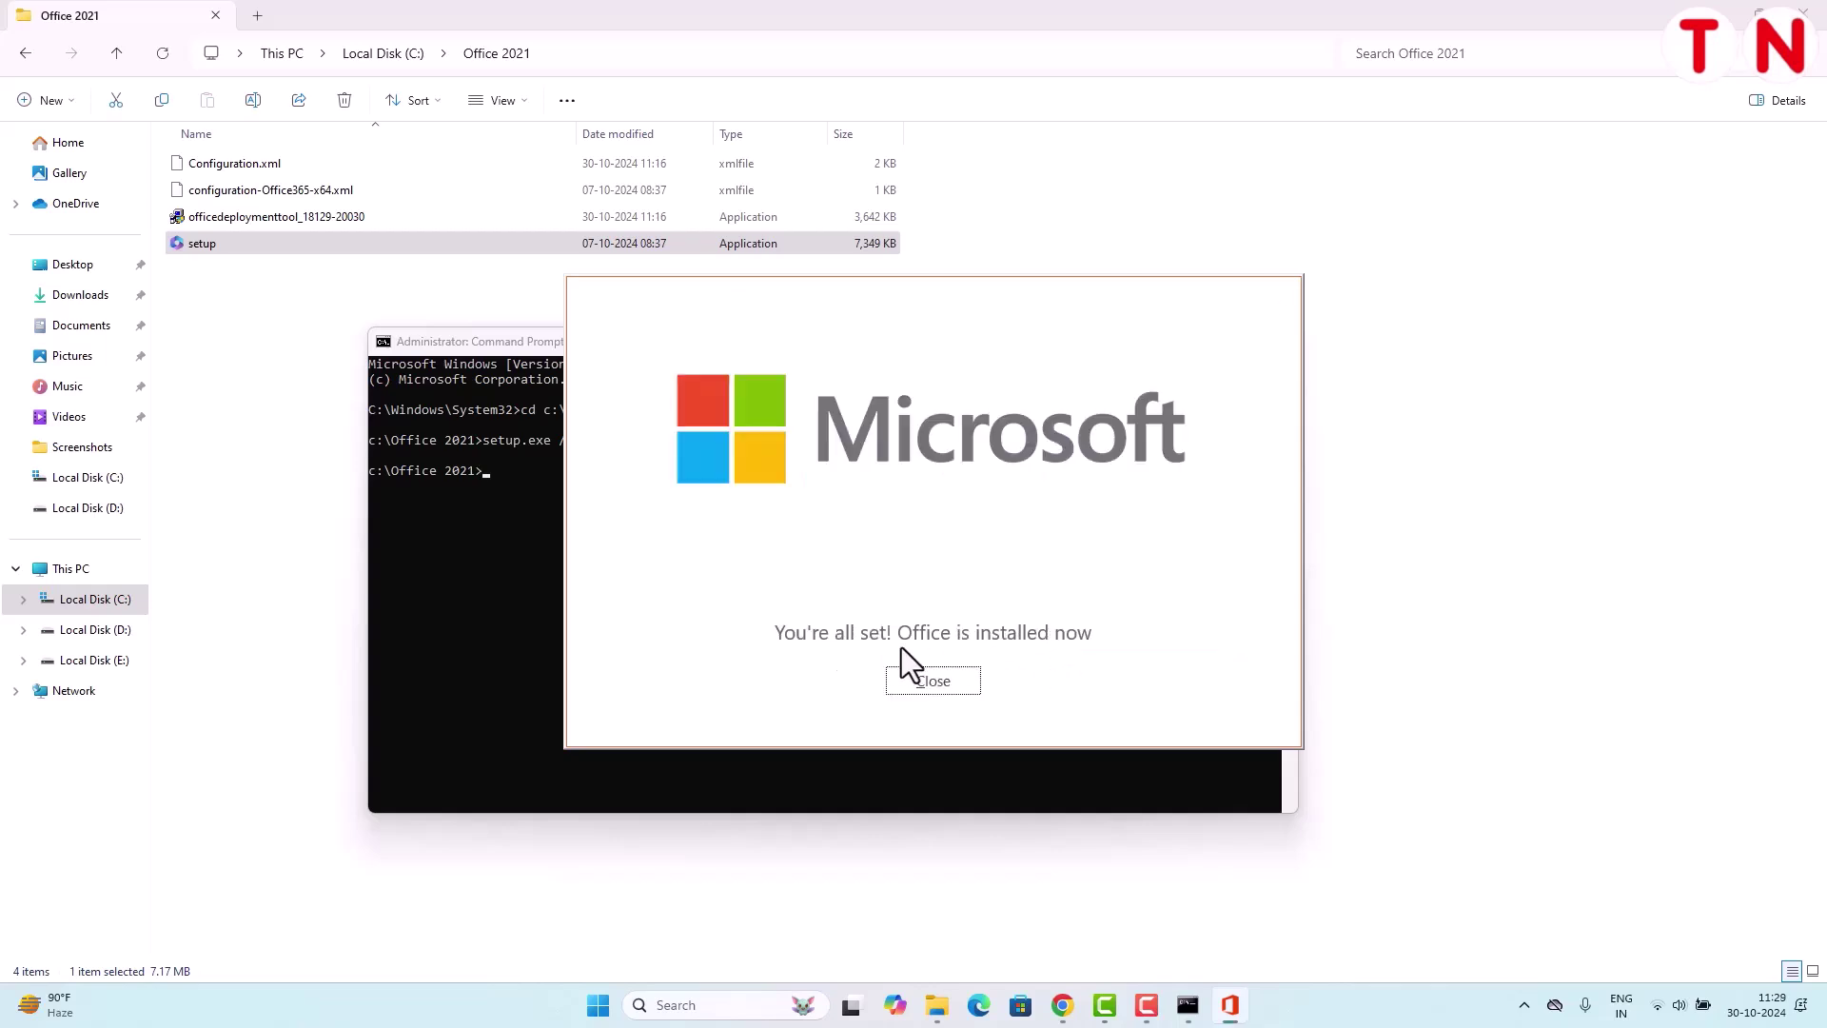
left_click(948, 681)
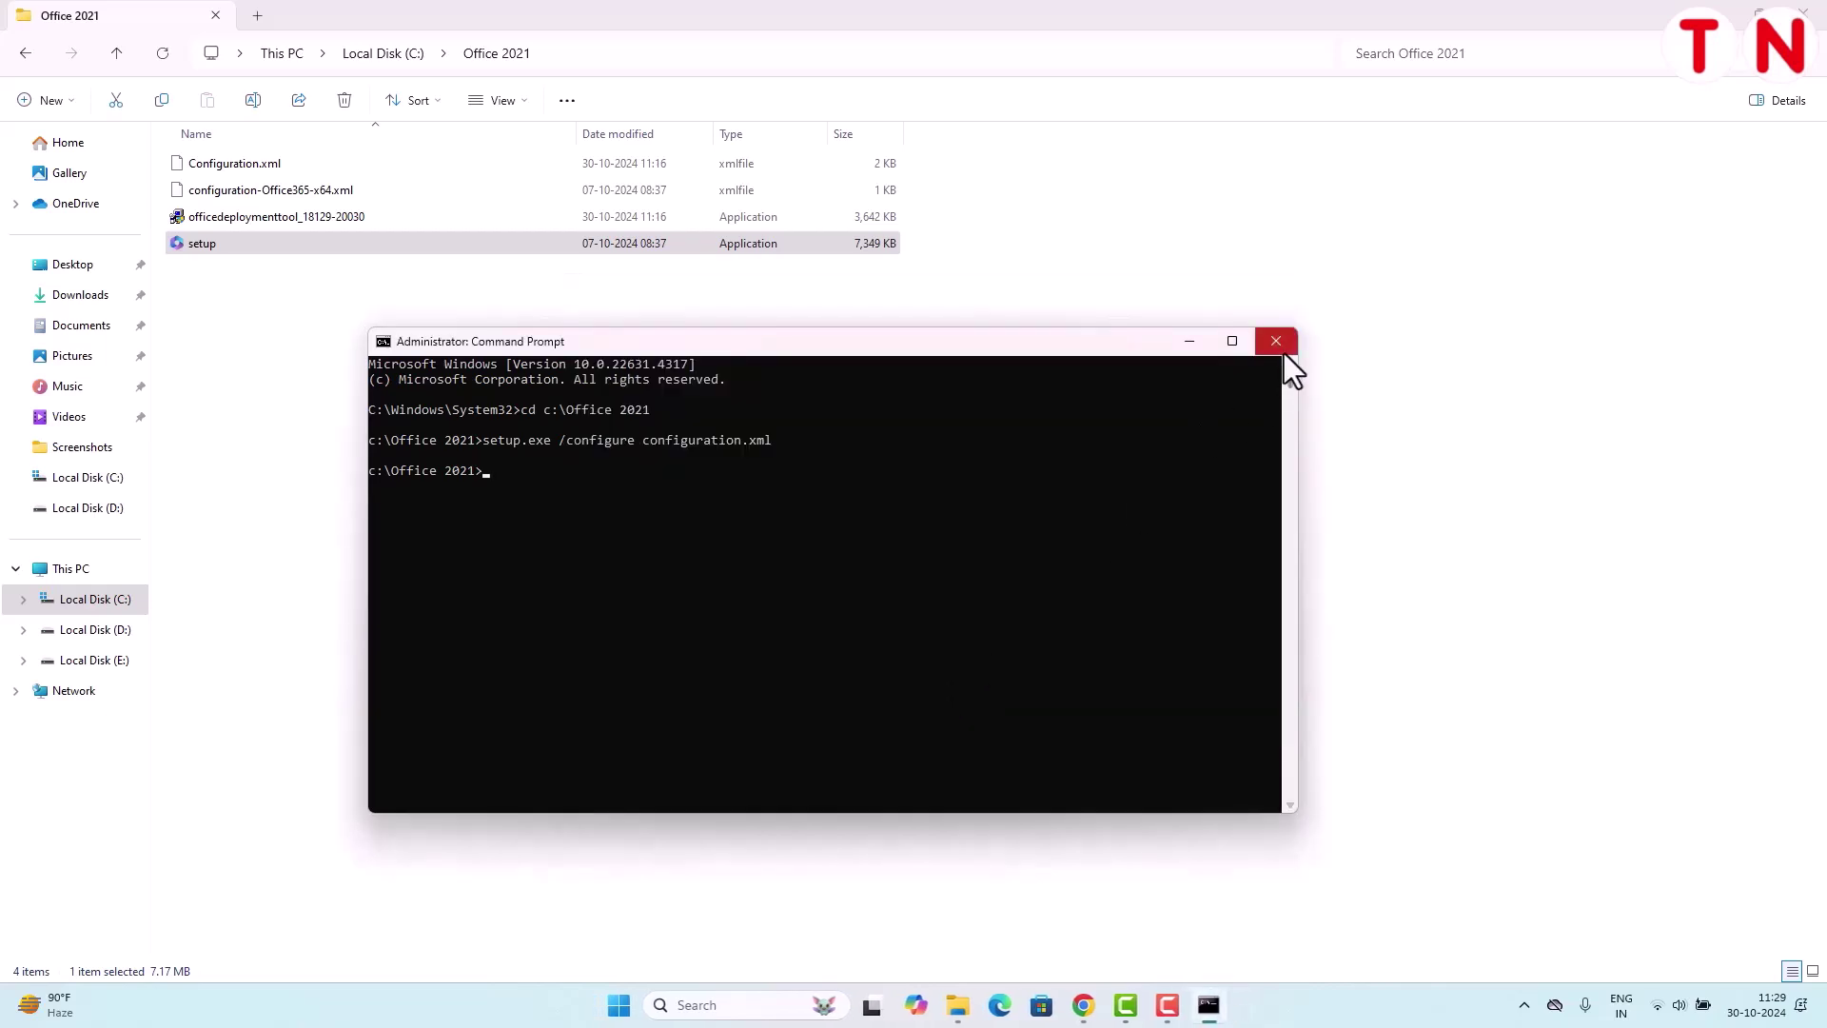
left_click(1284, 352)
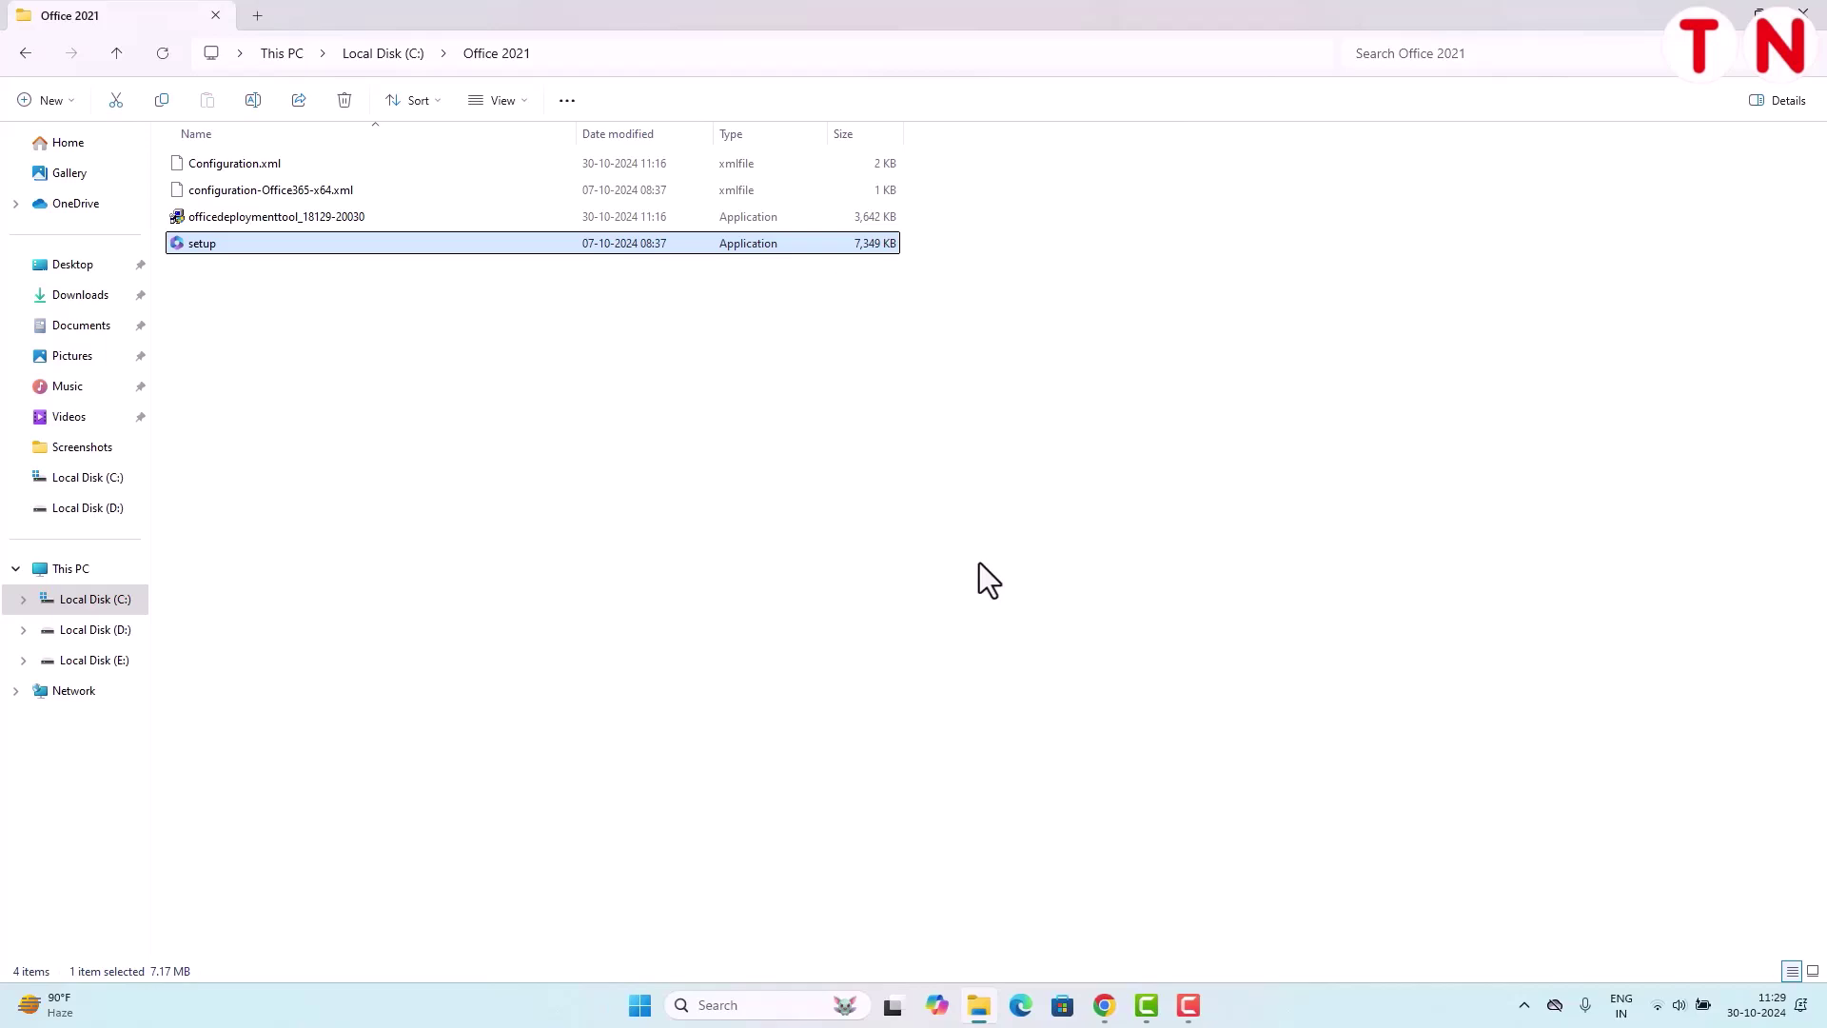
Launch Excel from the recent Windows searches and open a blank workbook
left_click(704, 1005)
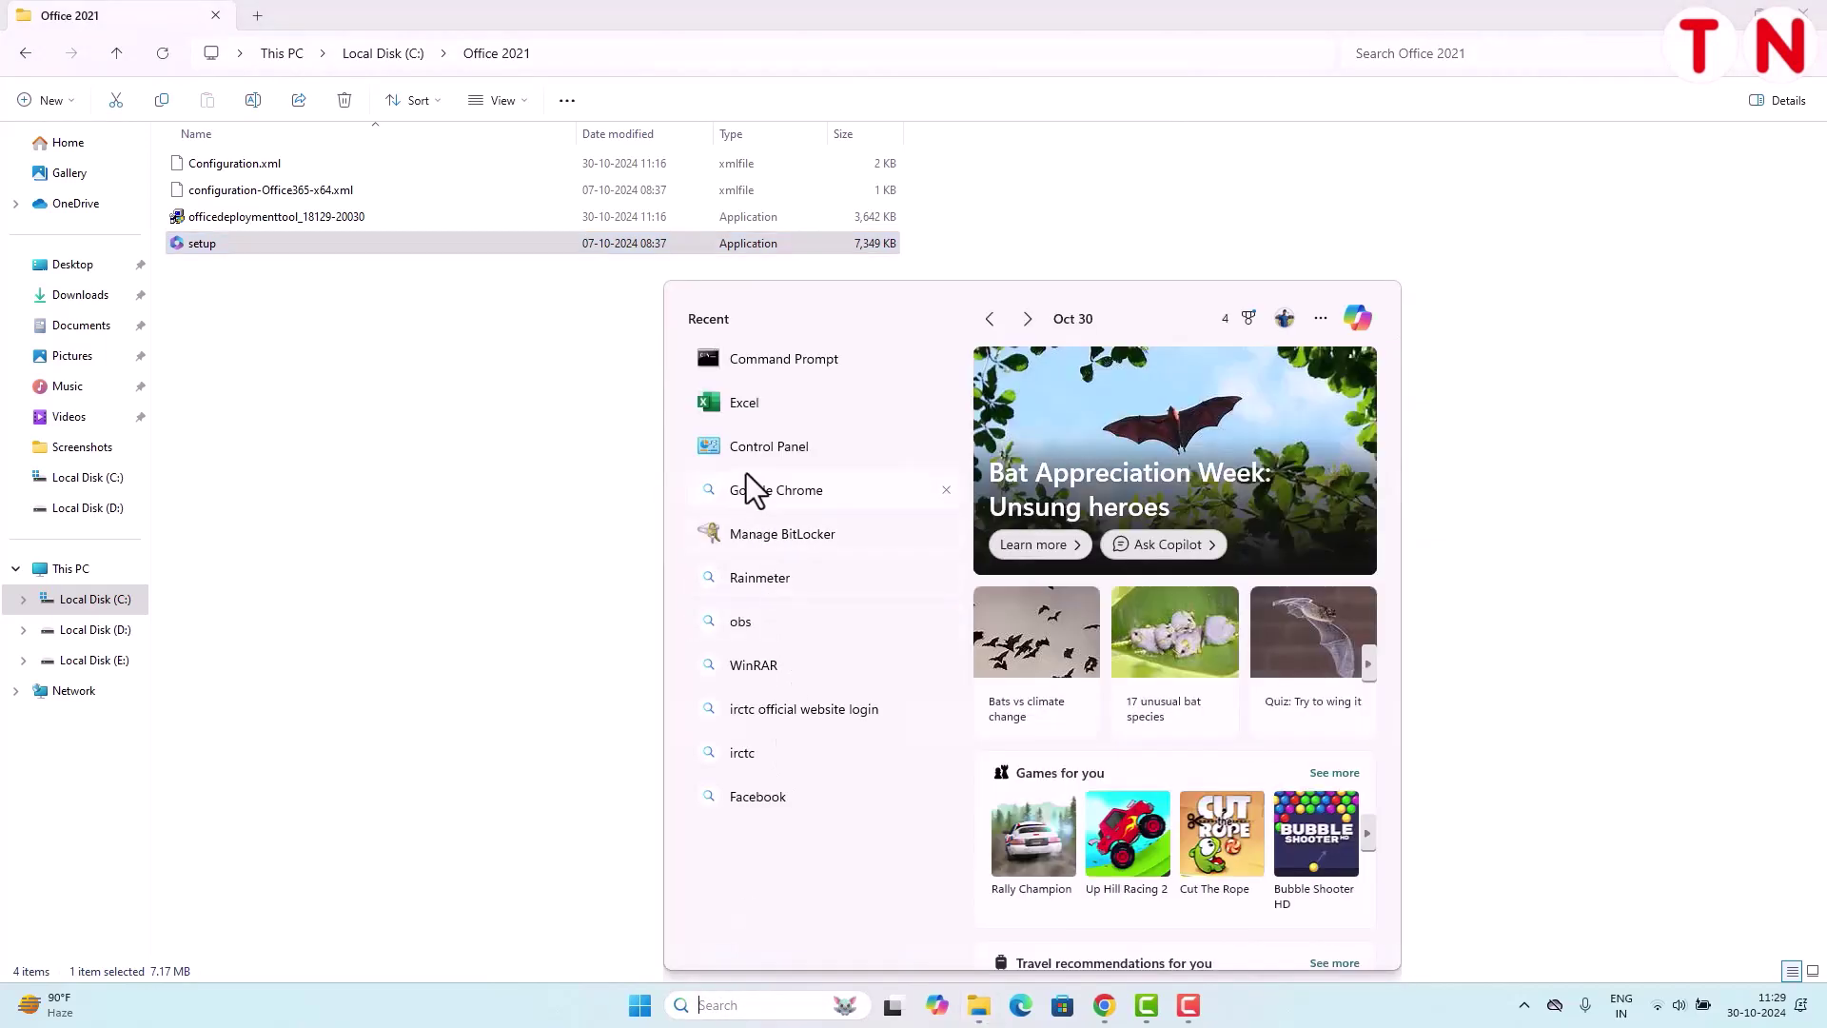
left_click(773, 412)
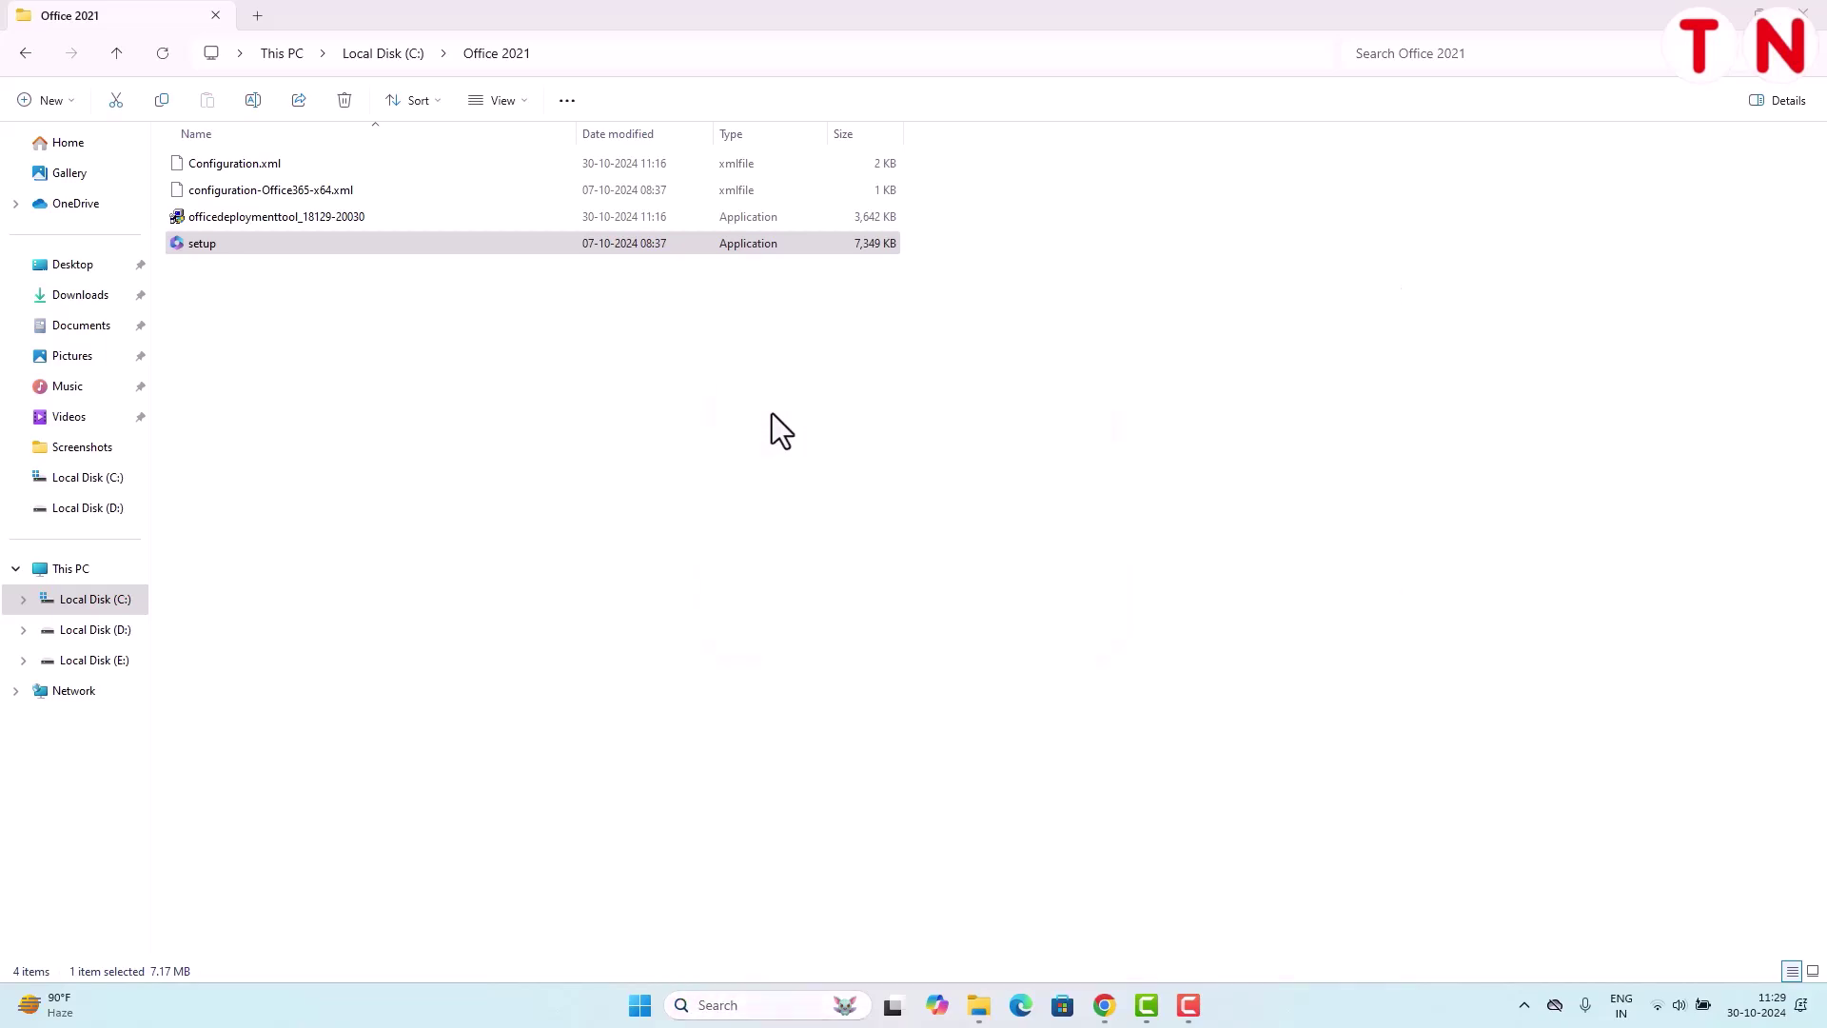
left_click(419, 393)
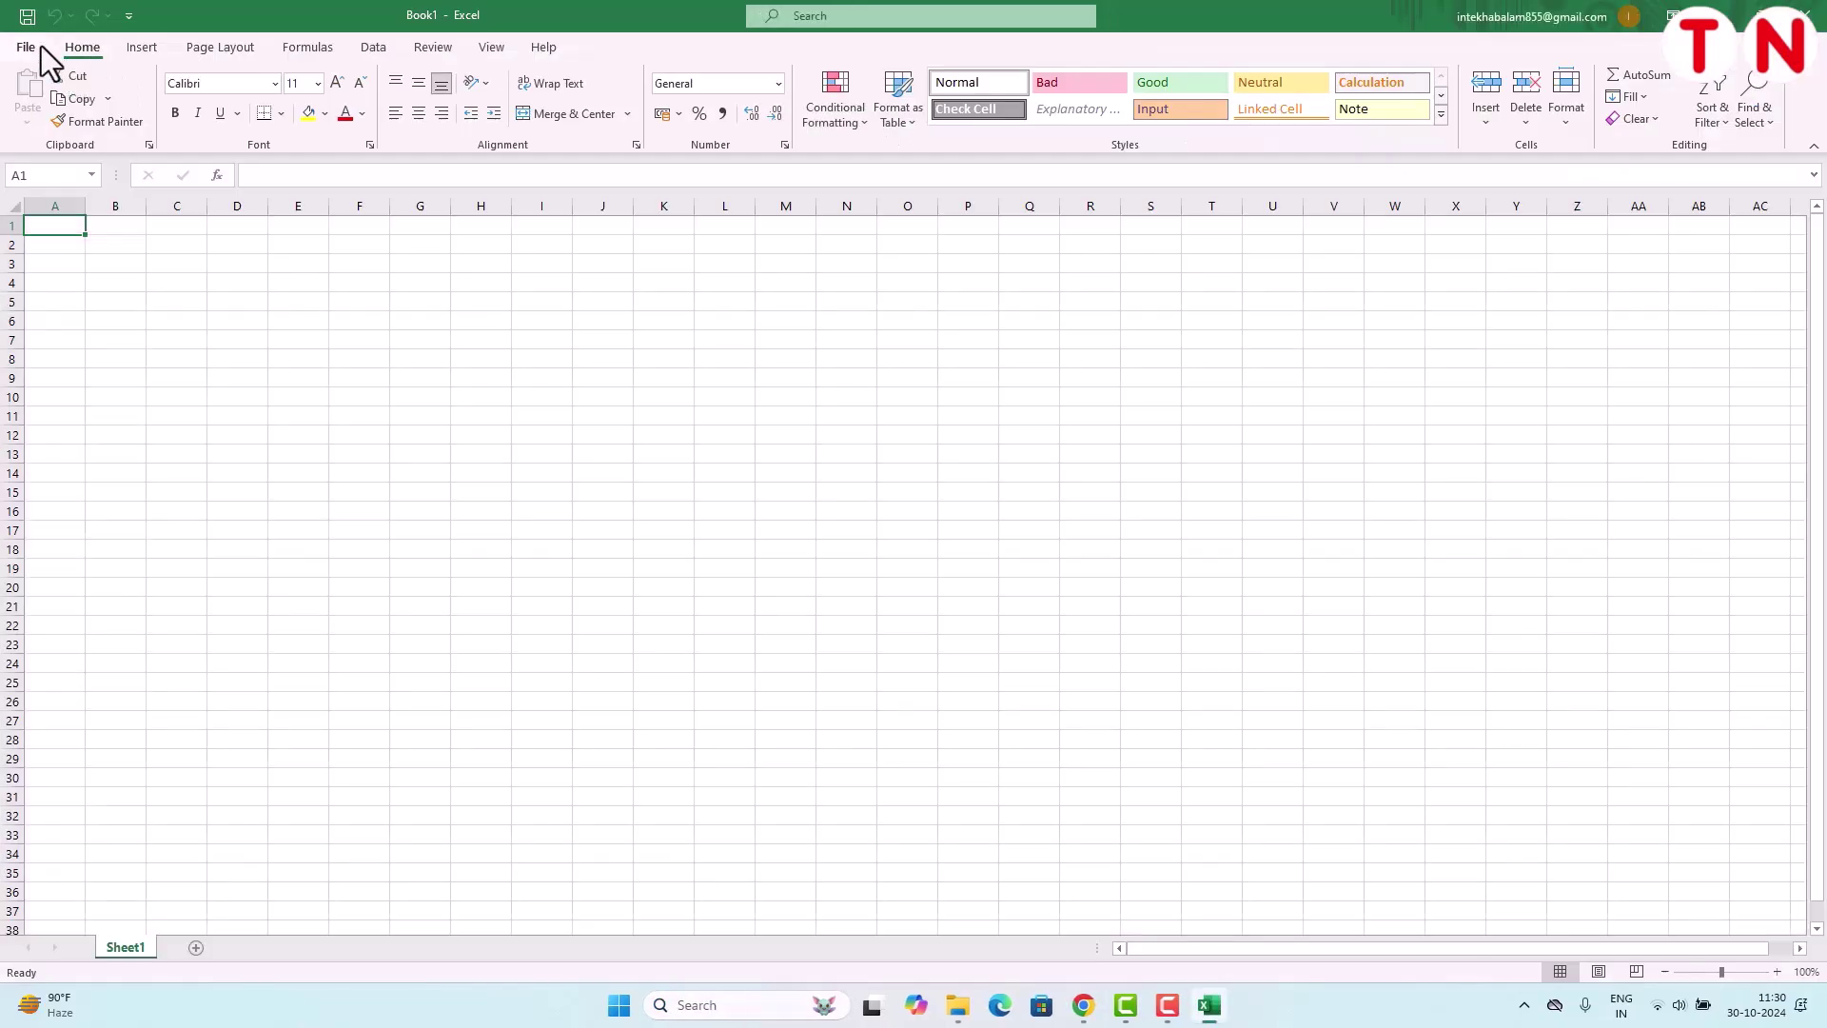
Check the product and activation information on Excel's Account page and return to the workbook
left_click(36, 48)
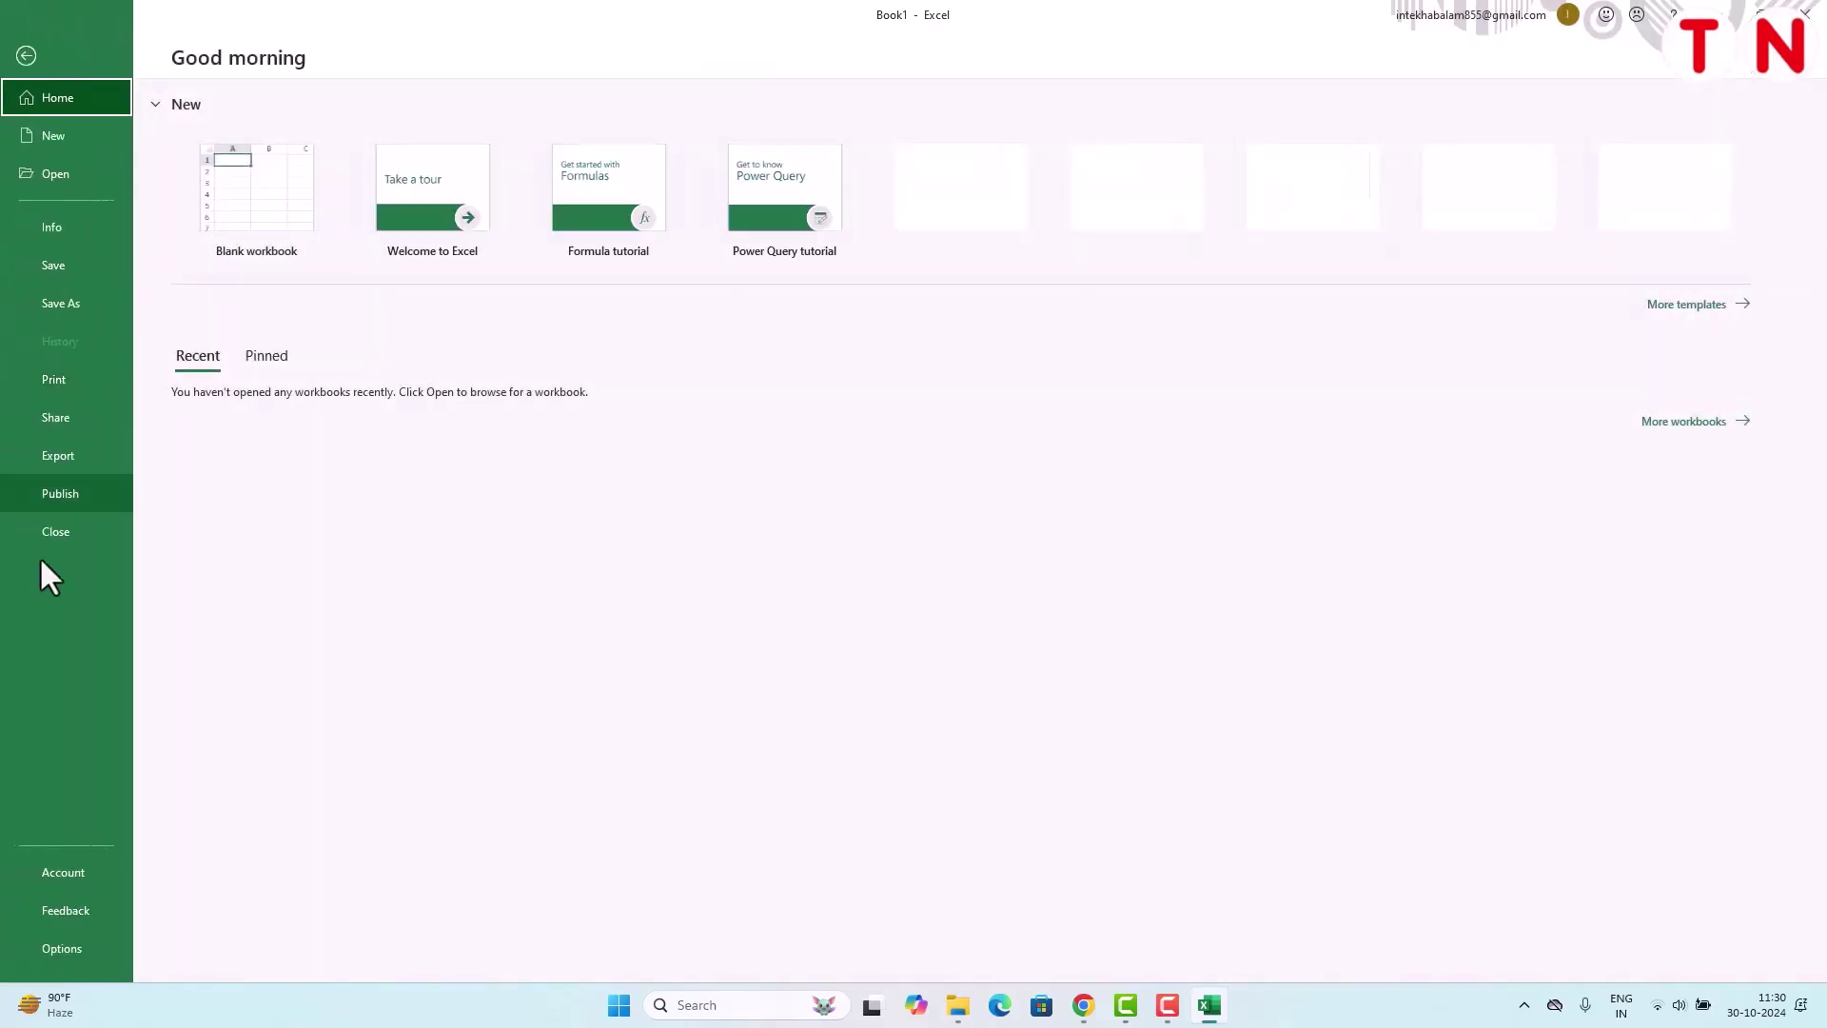
left_click(49, 868)
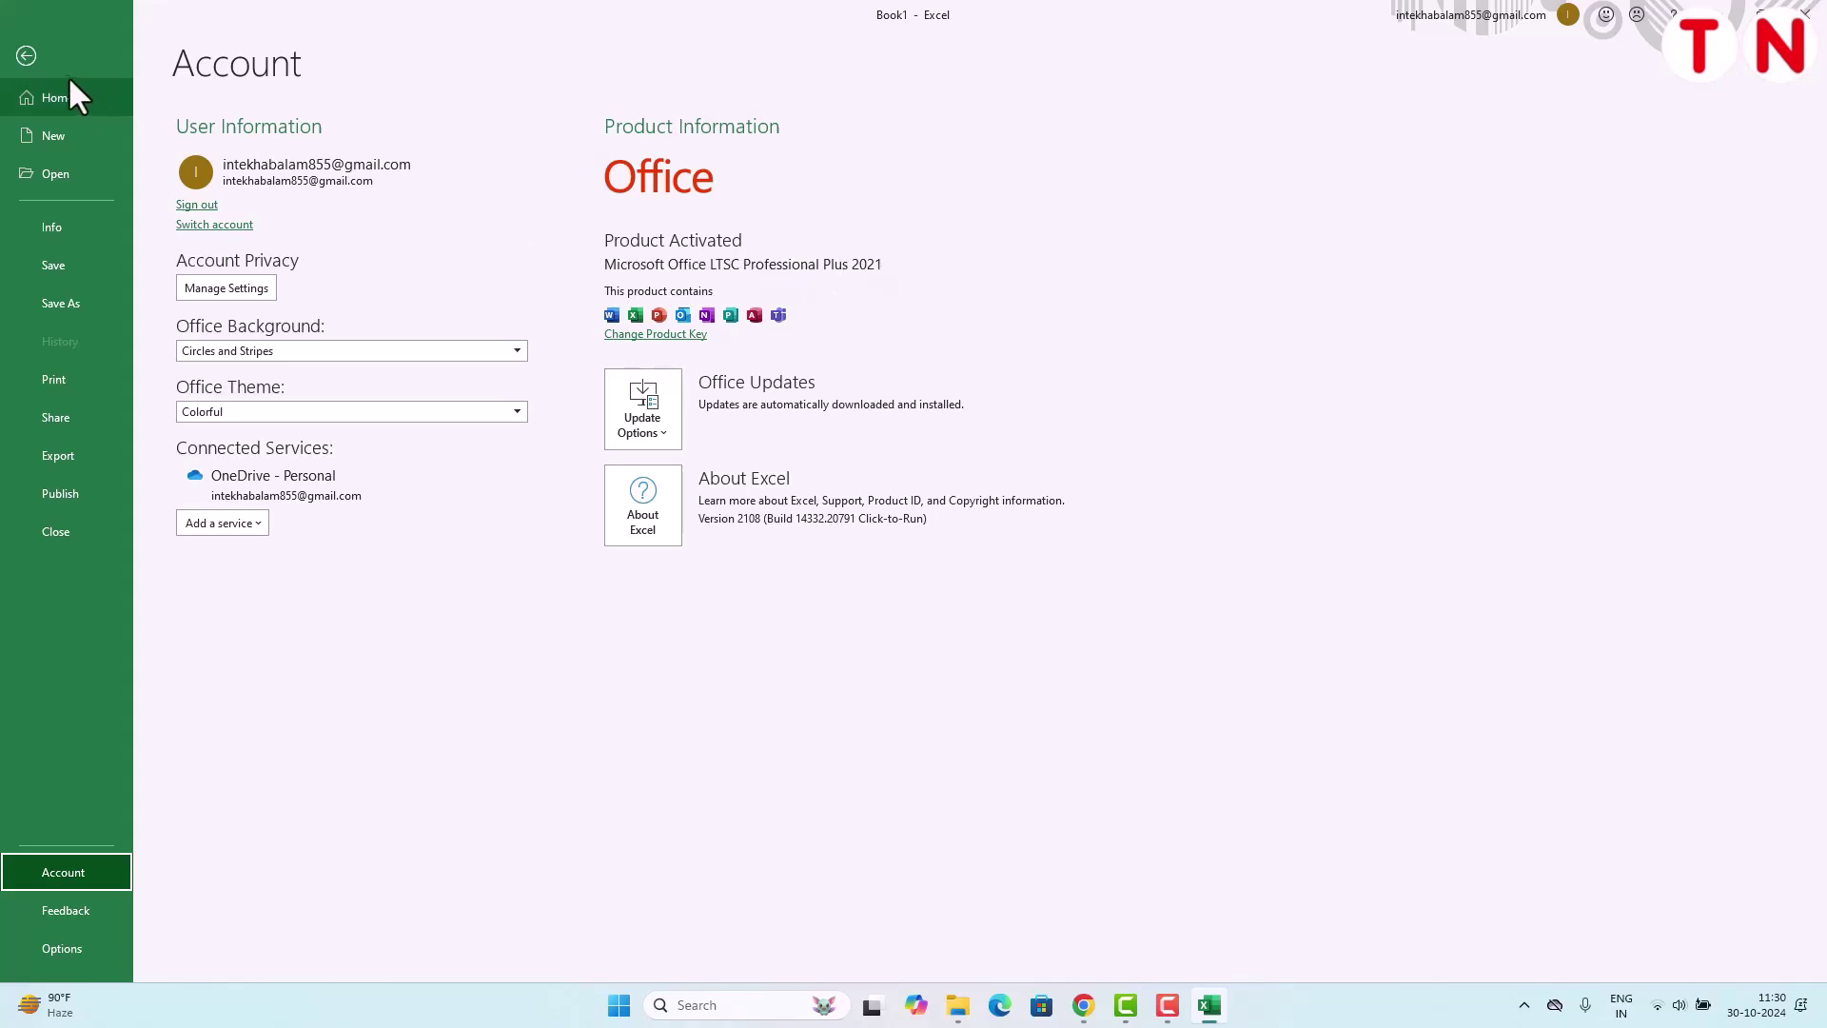
left_click(33, 54)
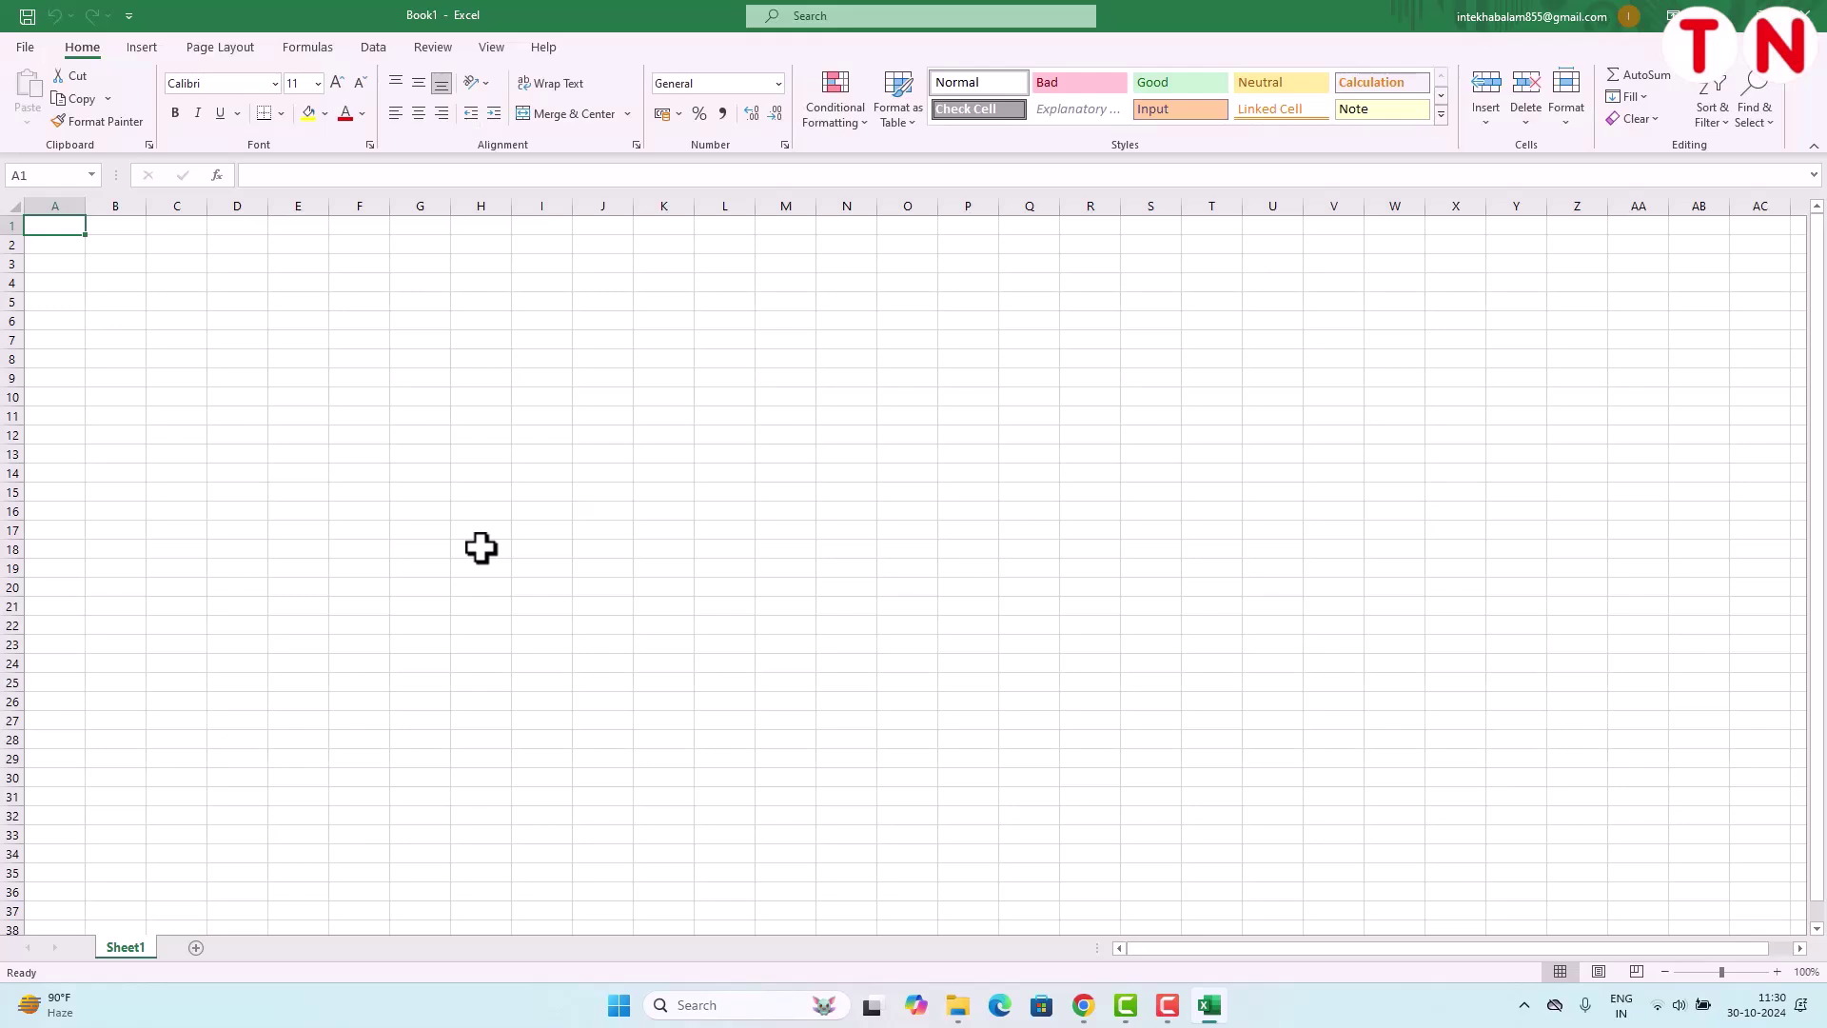
Switch to Word by launching it from the Windows Run dialog and open a blank document
key("super+r")
key("Return")
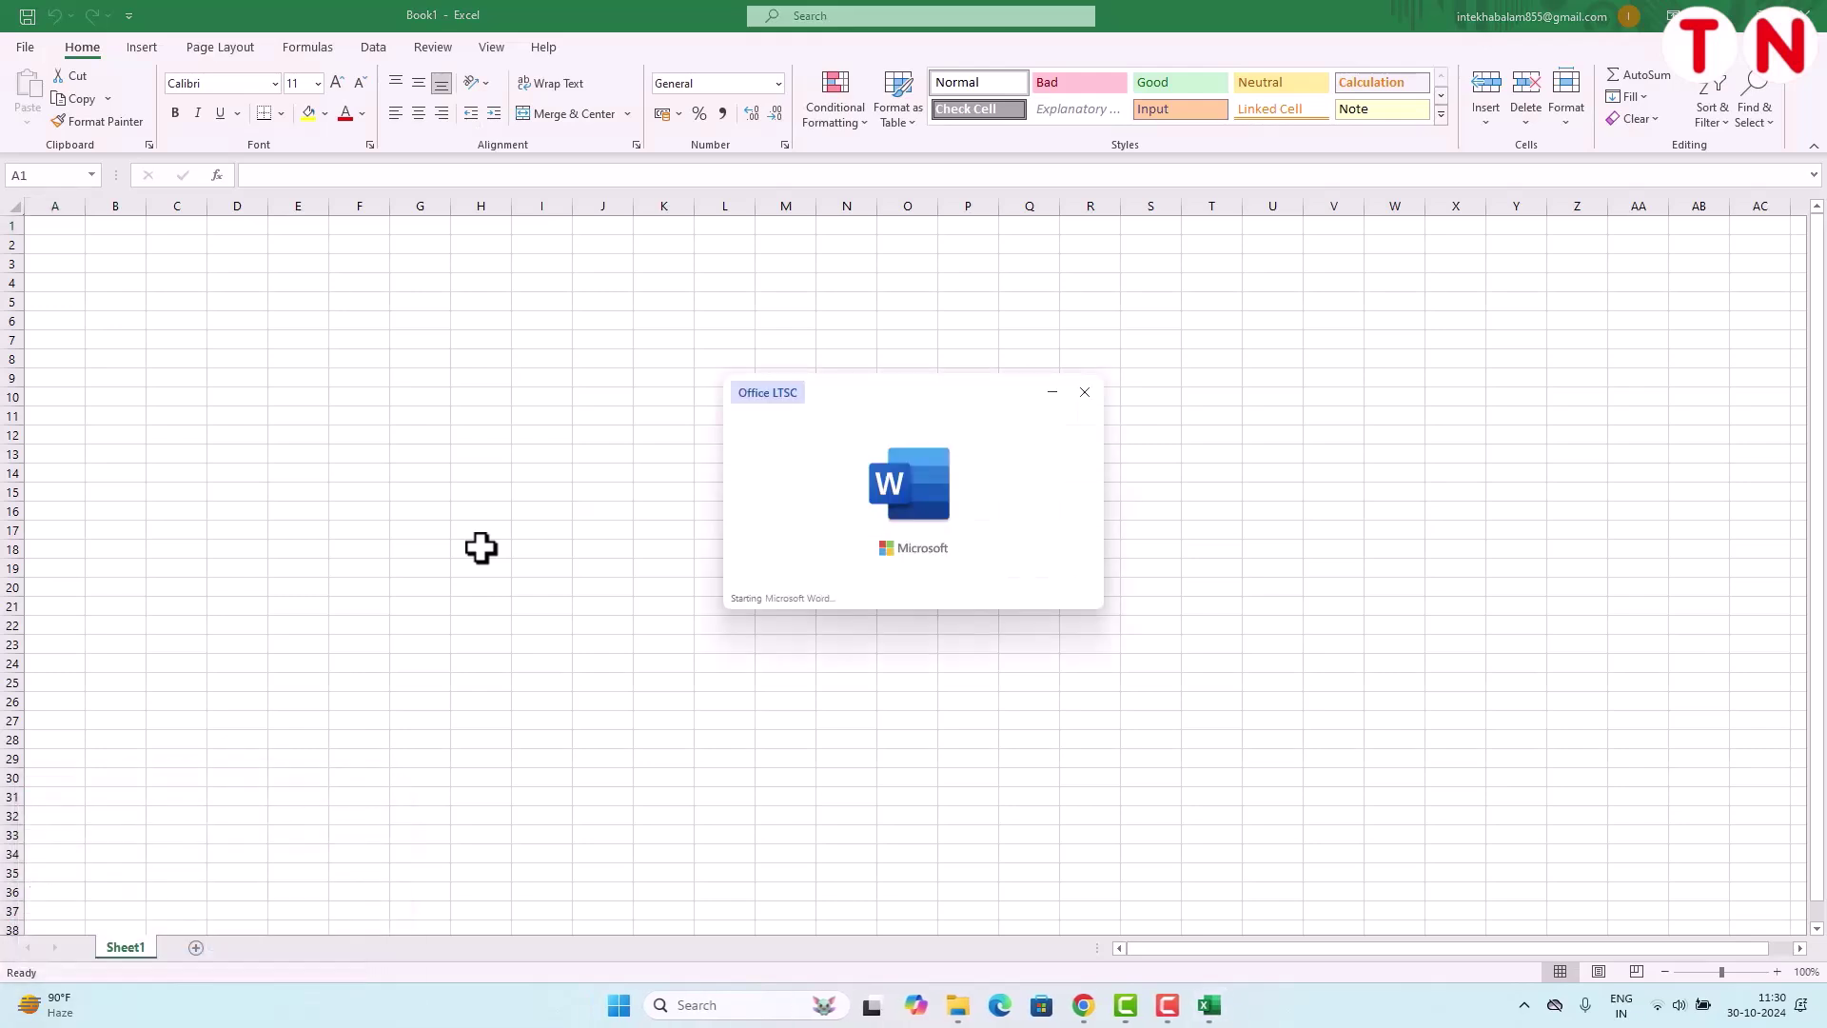
left_click(278, 215)
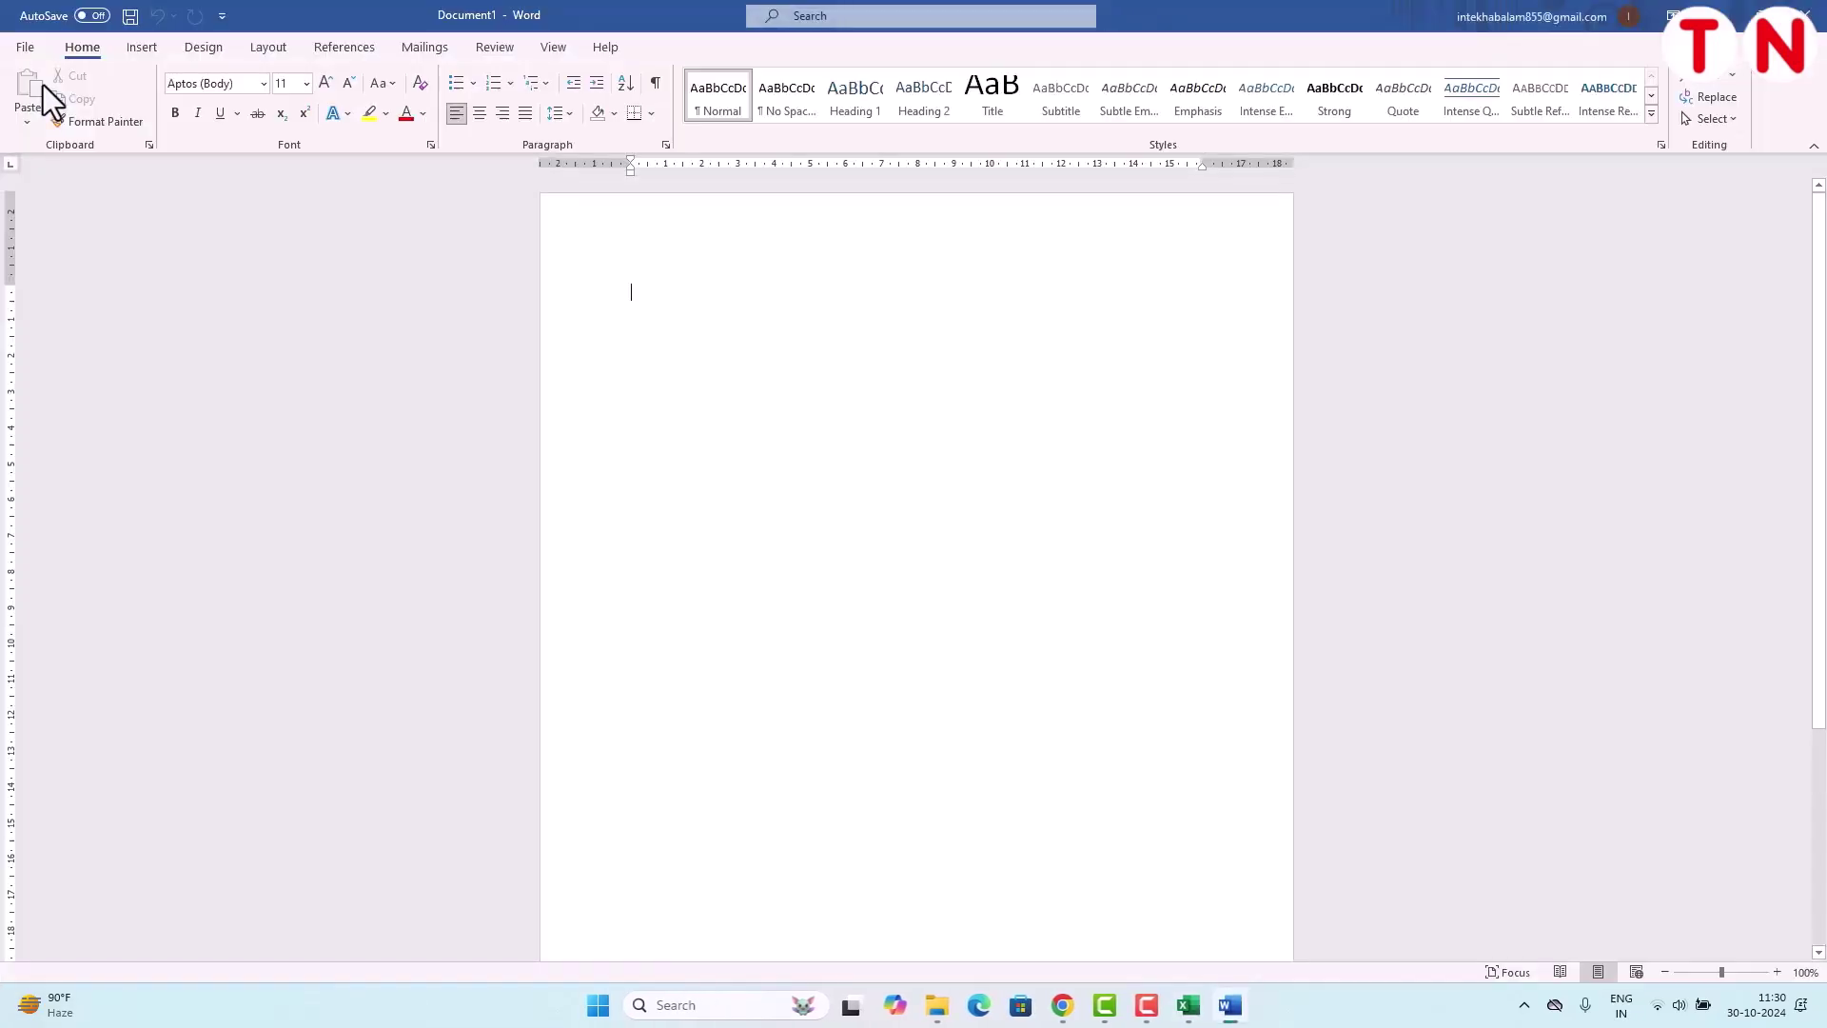
Check the product and activation information on Word's Account page and return to the document
left_click(25, 47)
left_click(63, 873)
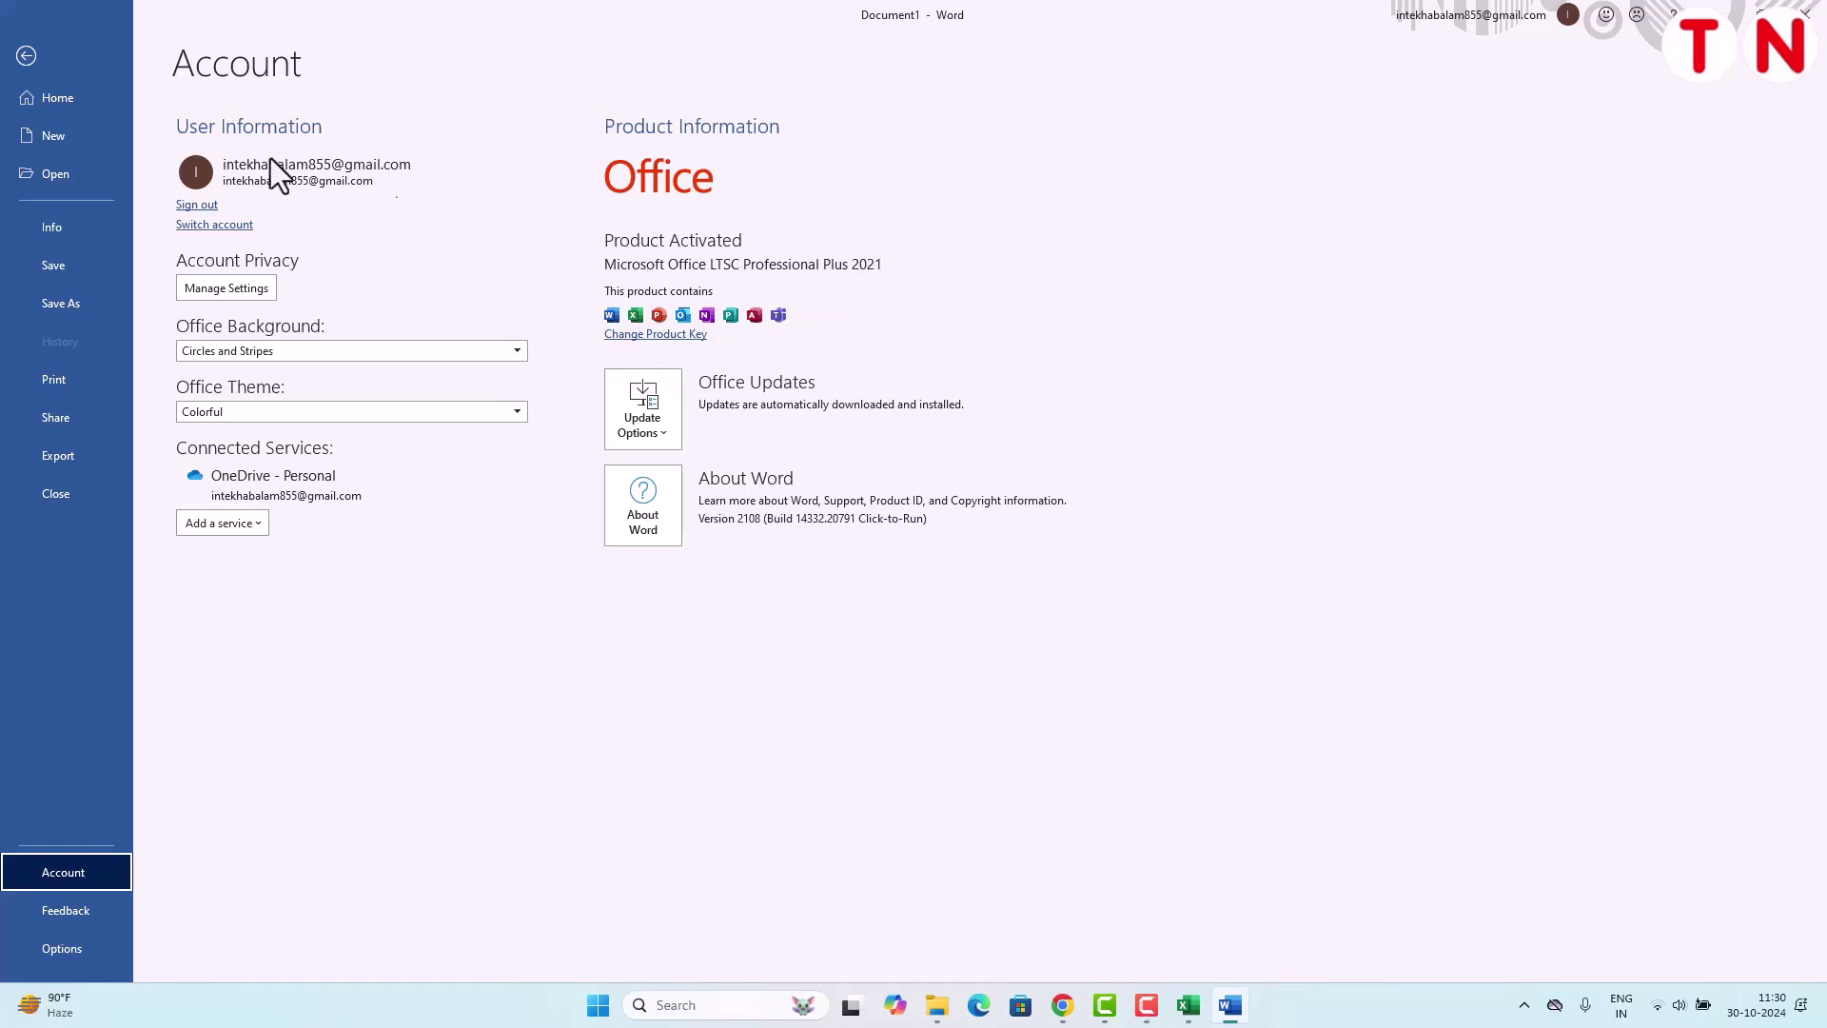
left_click(26, 56)
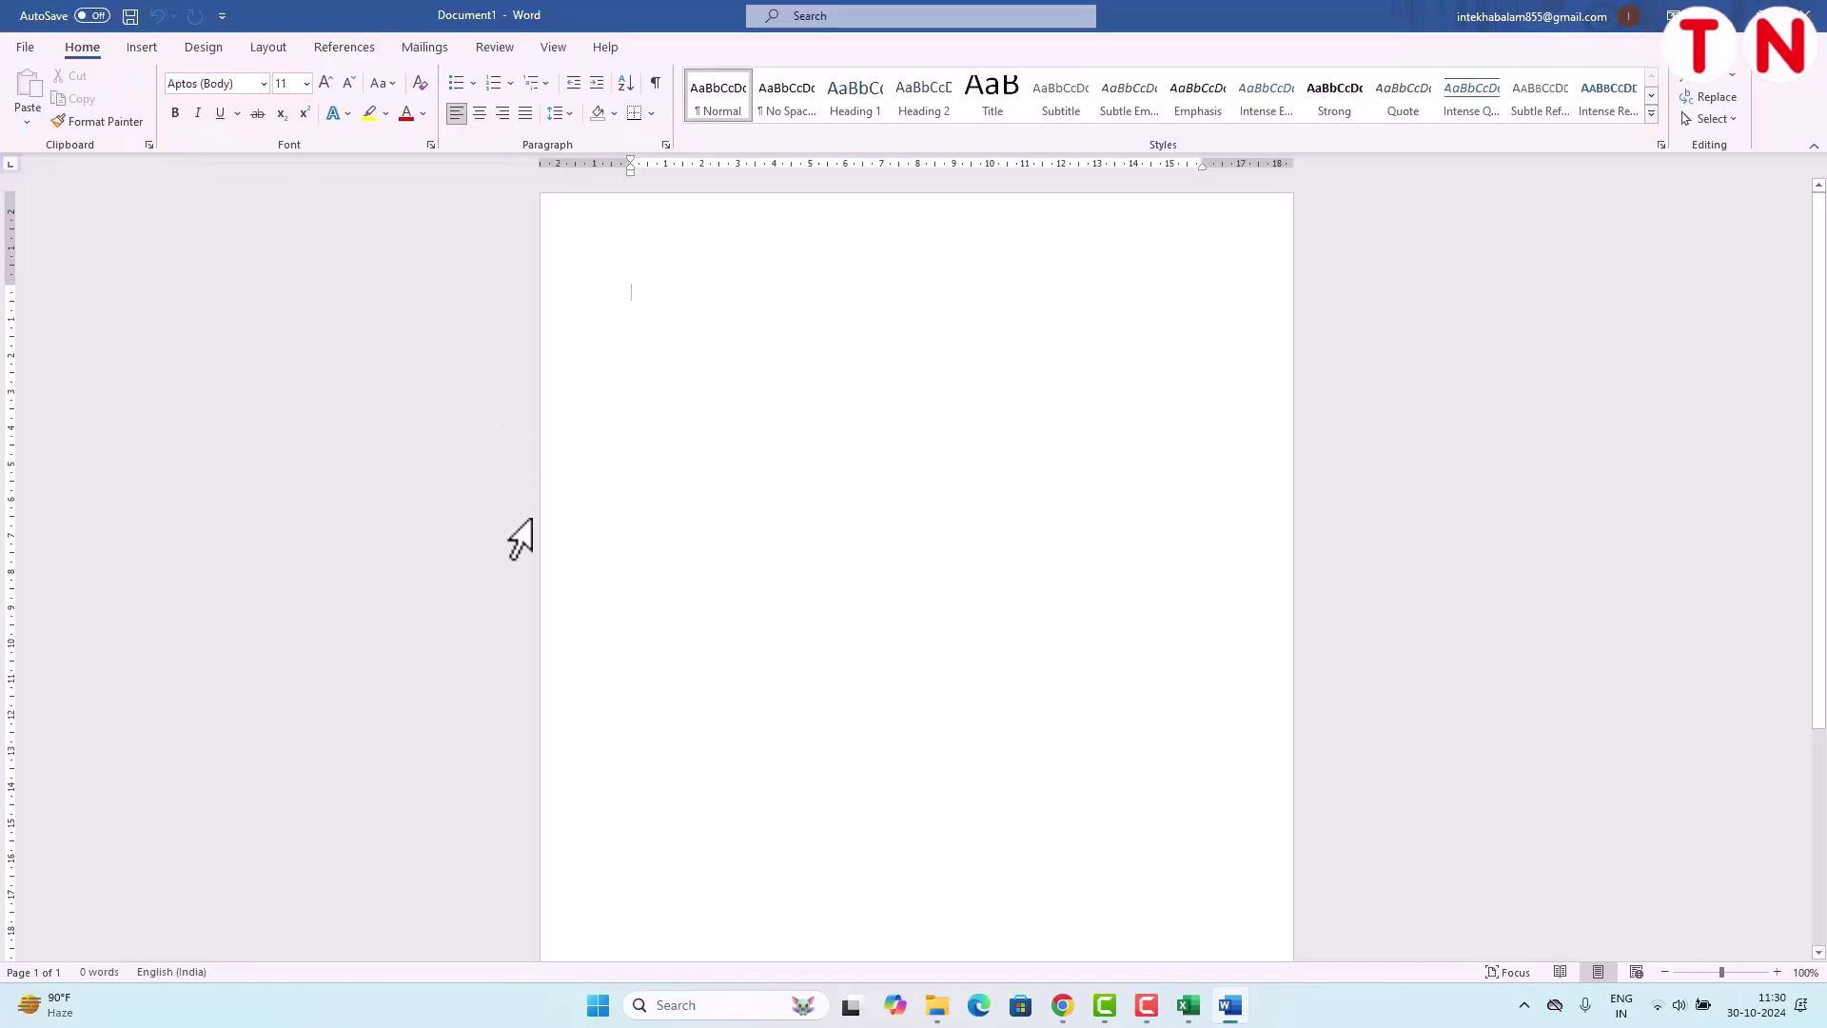